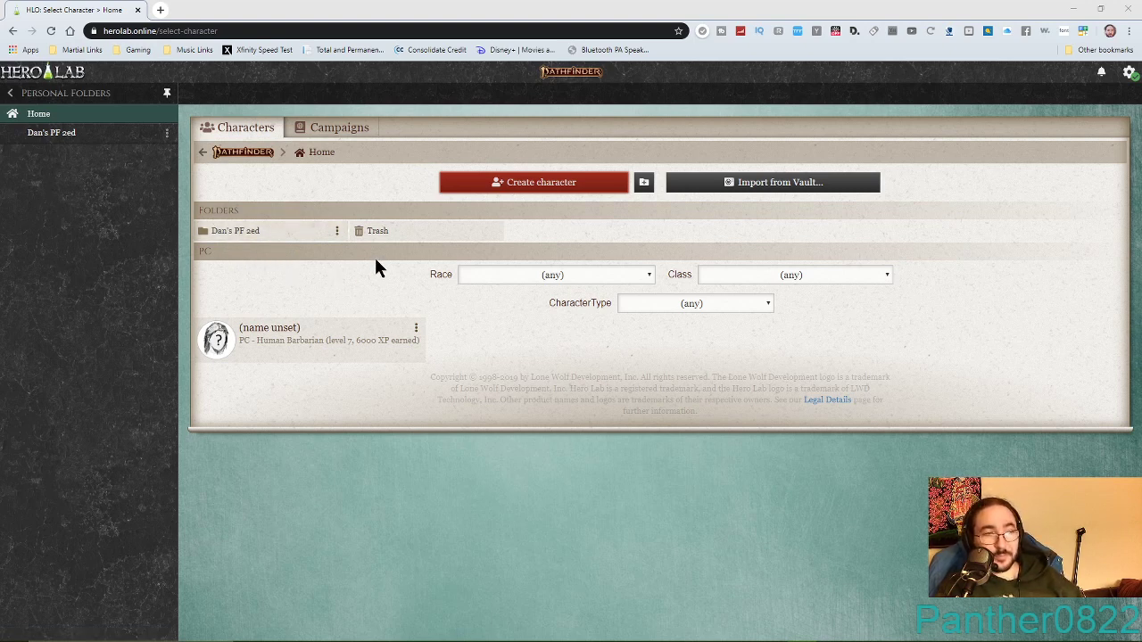
Create a Player Character (PC) named Psyon inside the personal PF 2ed folder.
click(228, 230)
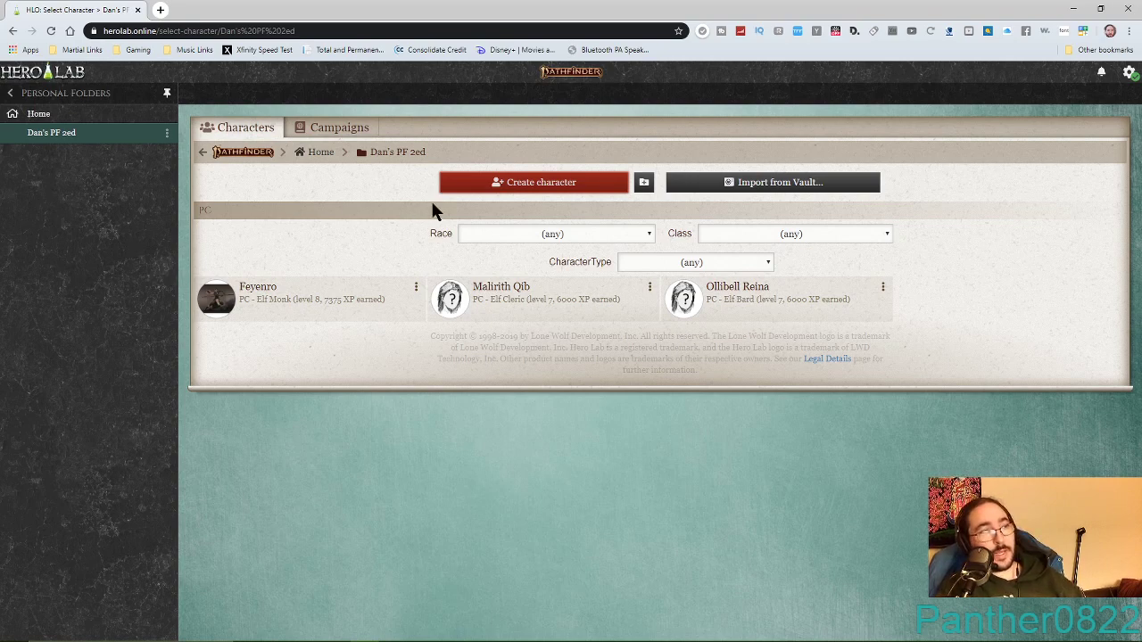
click(529, 182)
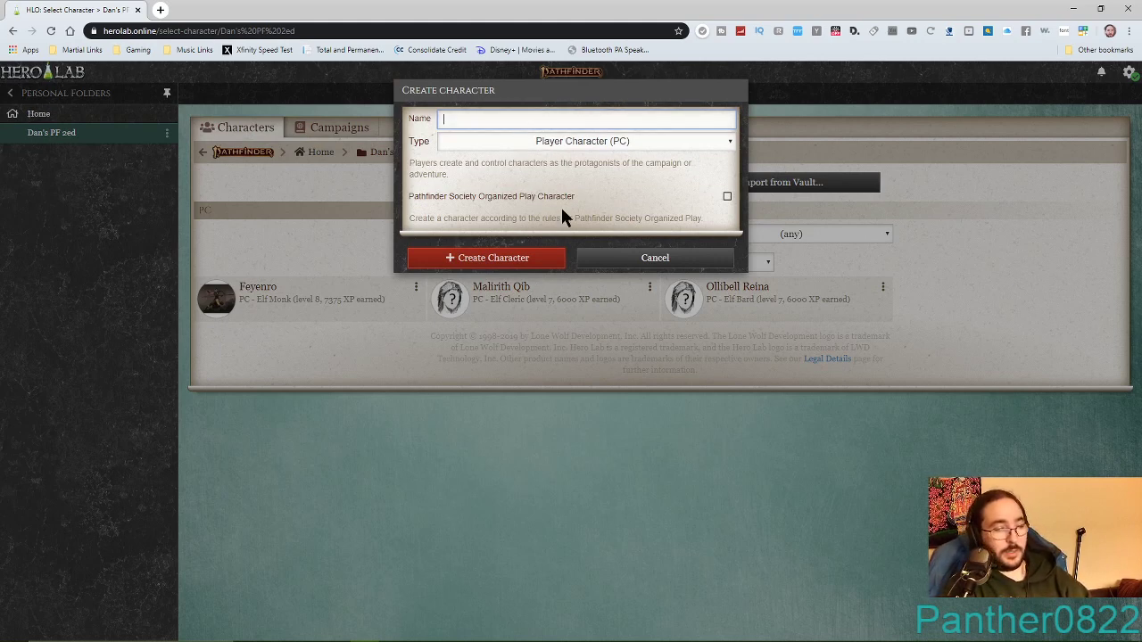
text(Psy)
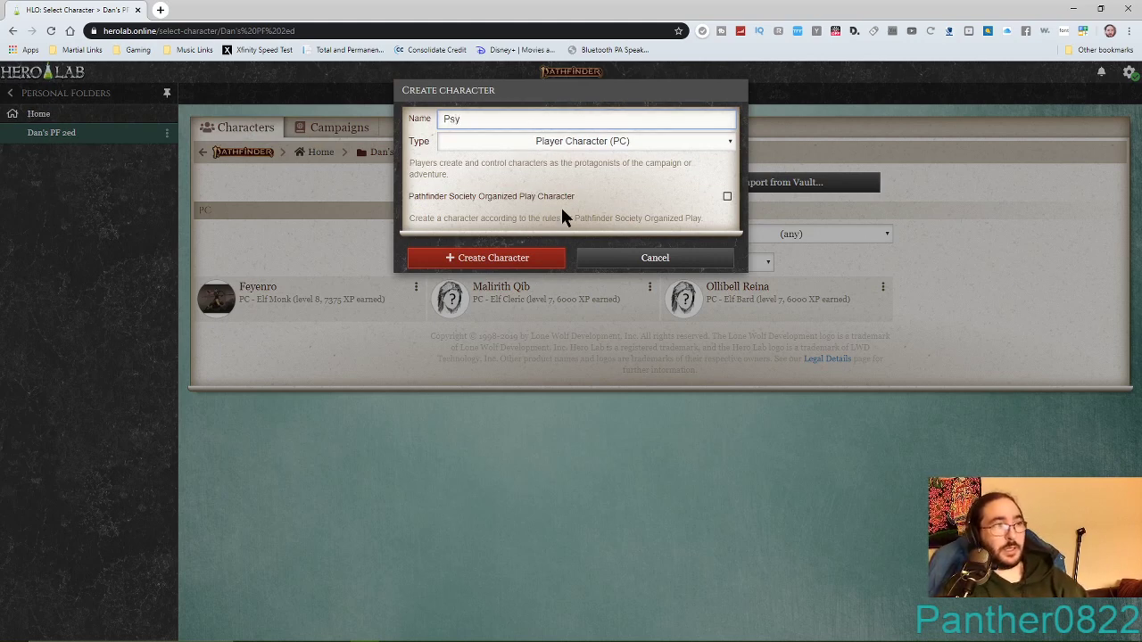
text(on)
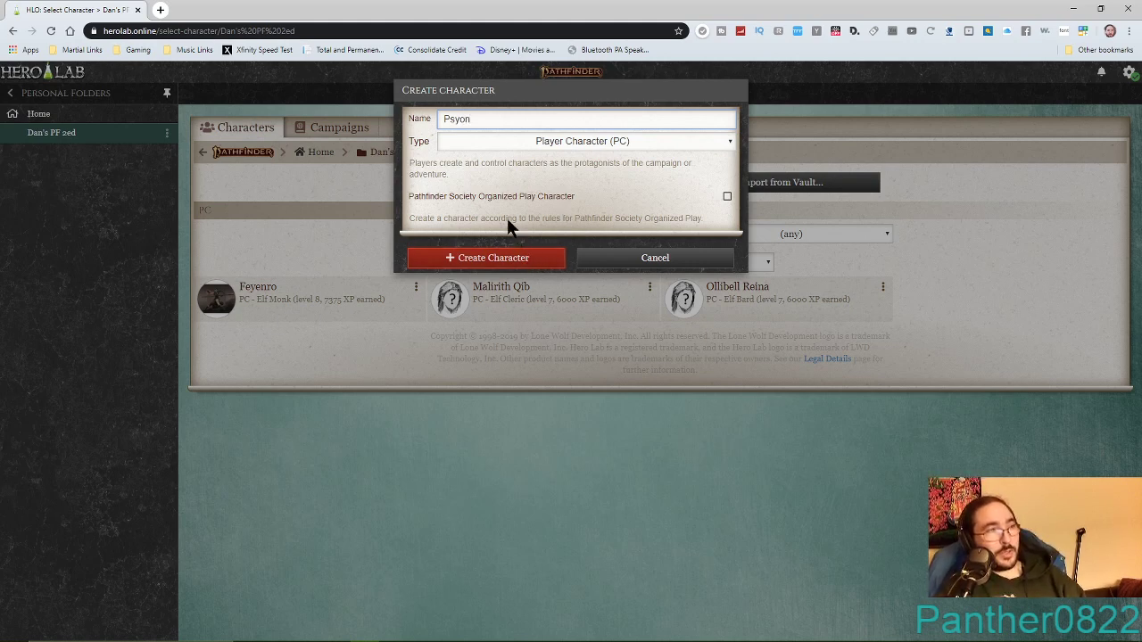
click(581, 141)
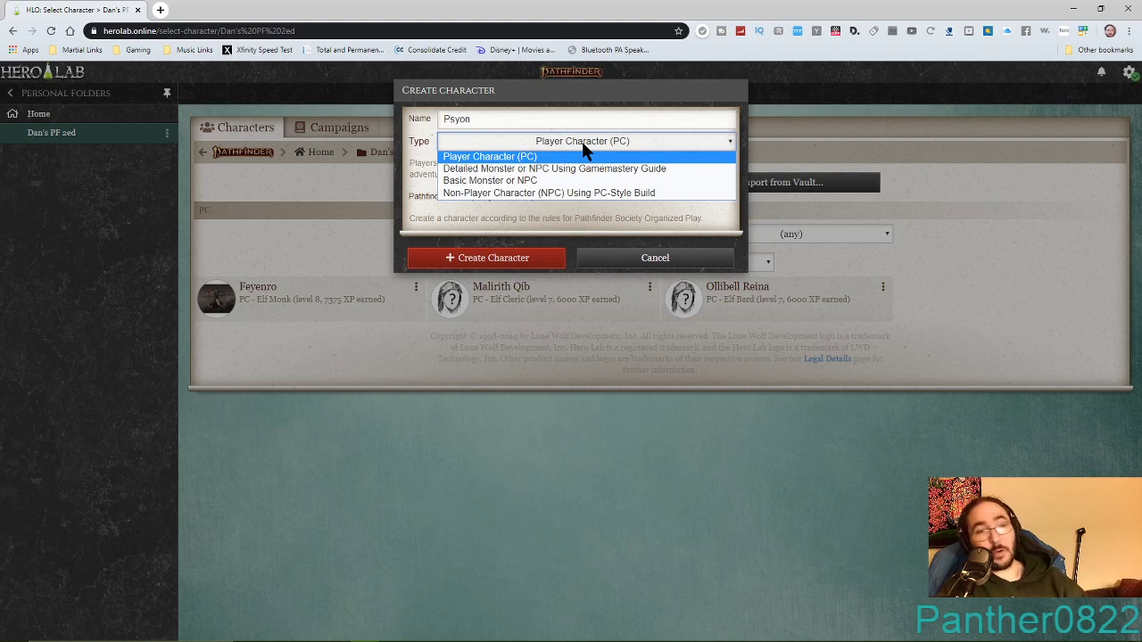
click(516, 158)
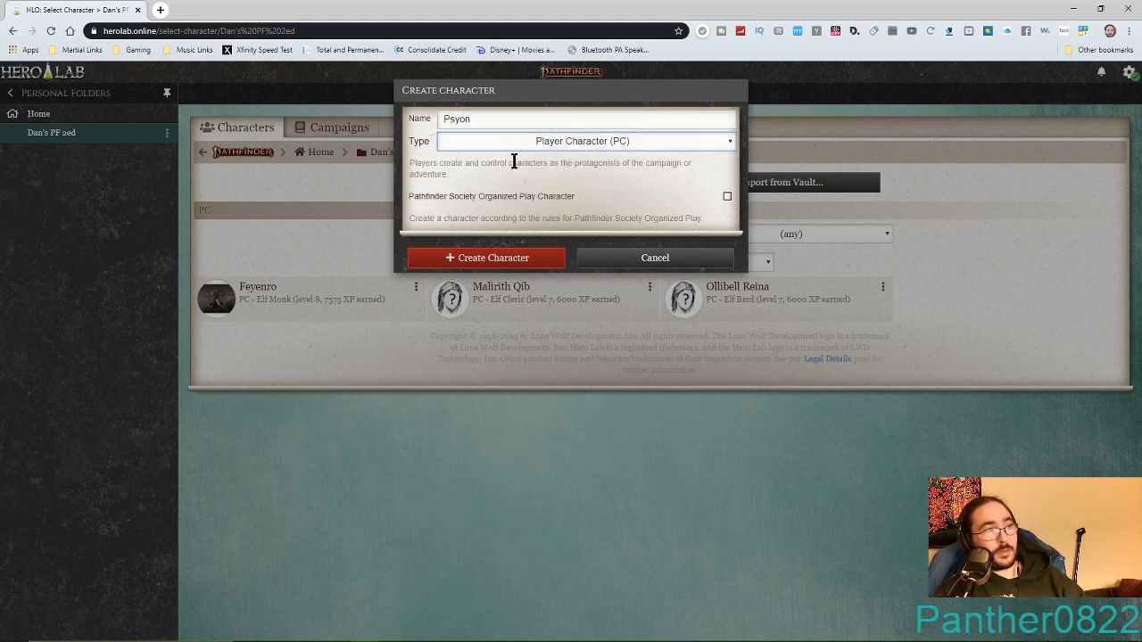
click(505, 260)
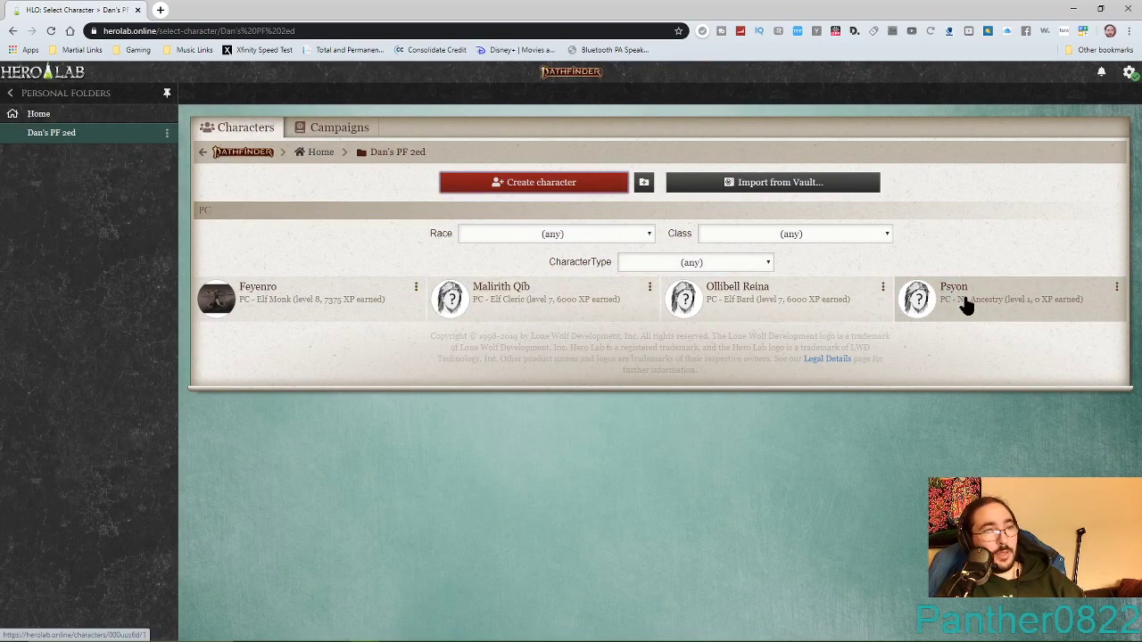
Move the Psyon character out of its folder to Home (no folder) and go to the Home location.
click(1118, 289)
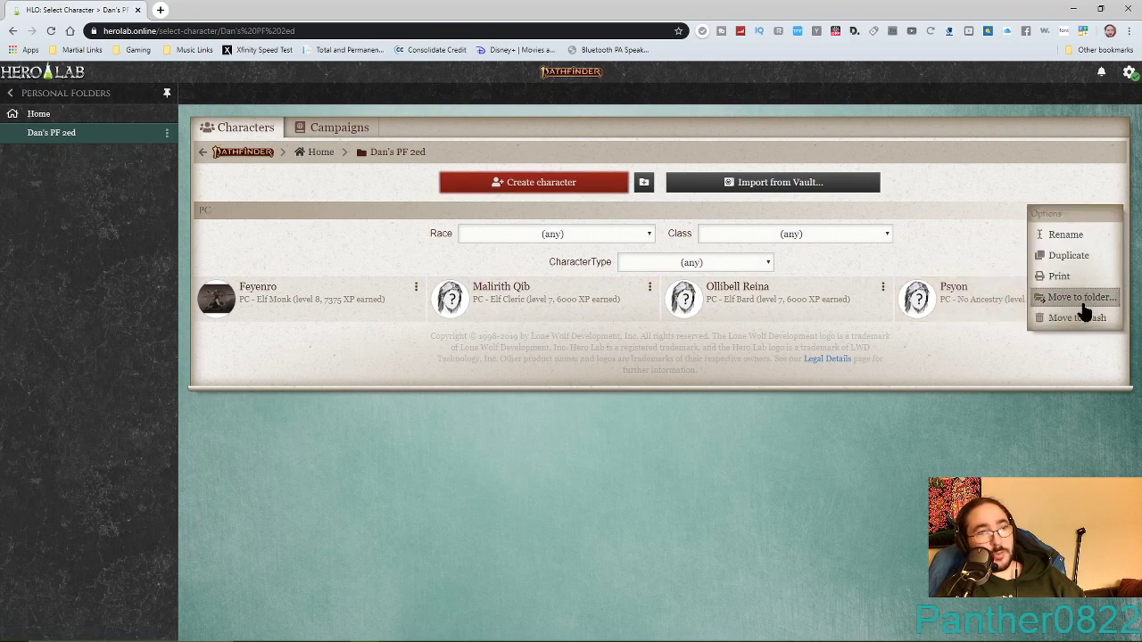
click(1082, 302)
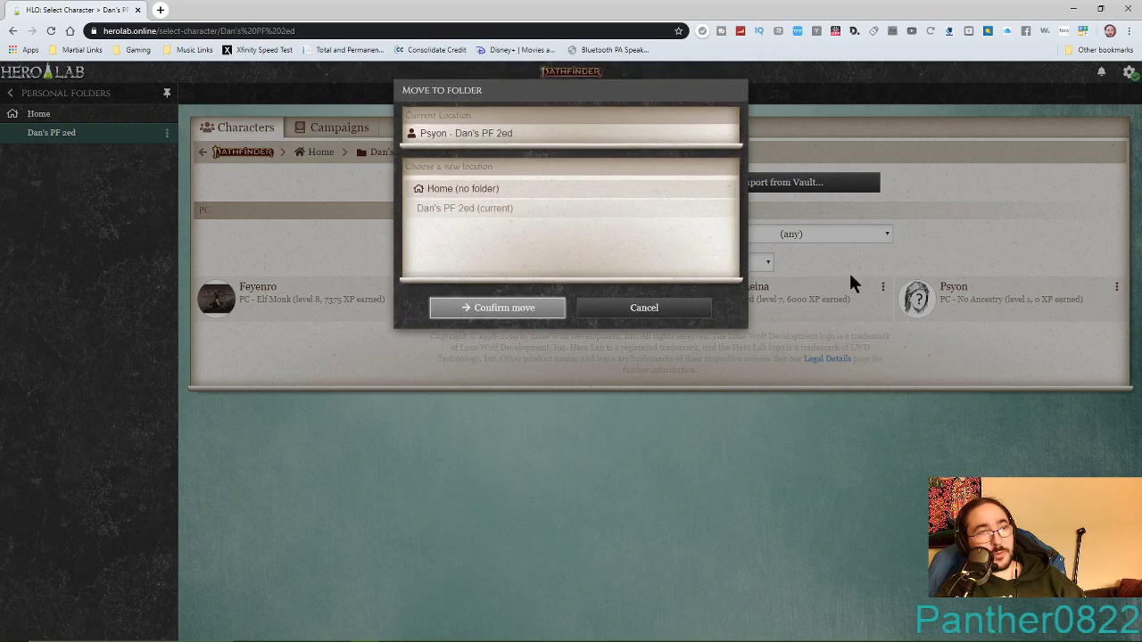
click(475, 193)
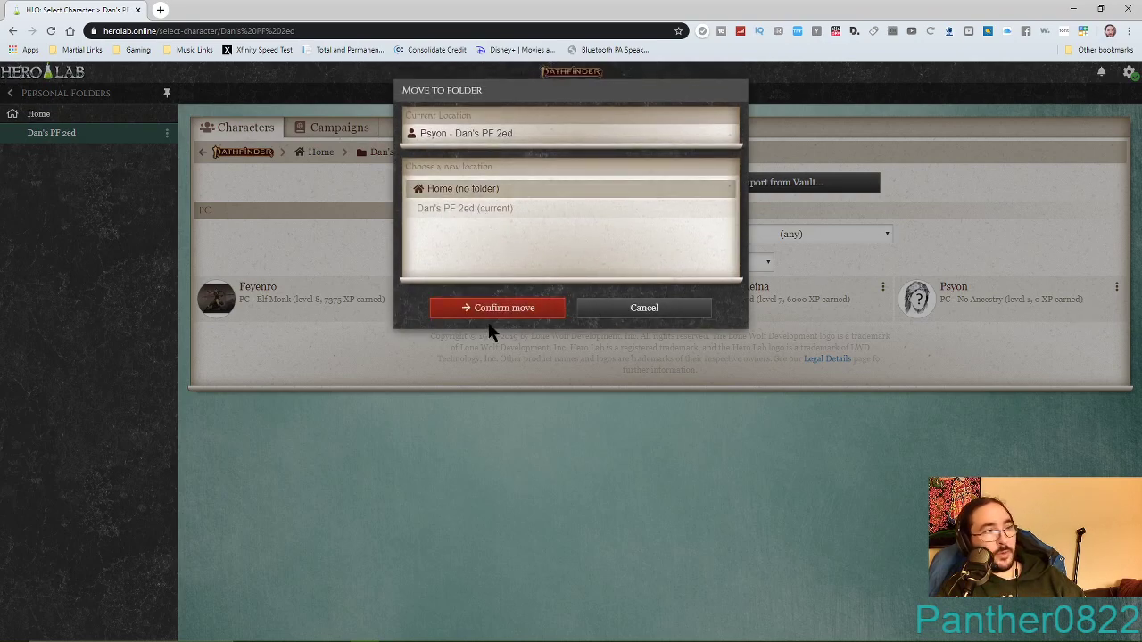
click(509, 314)
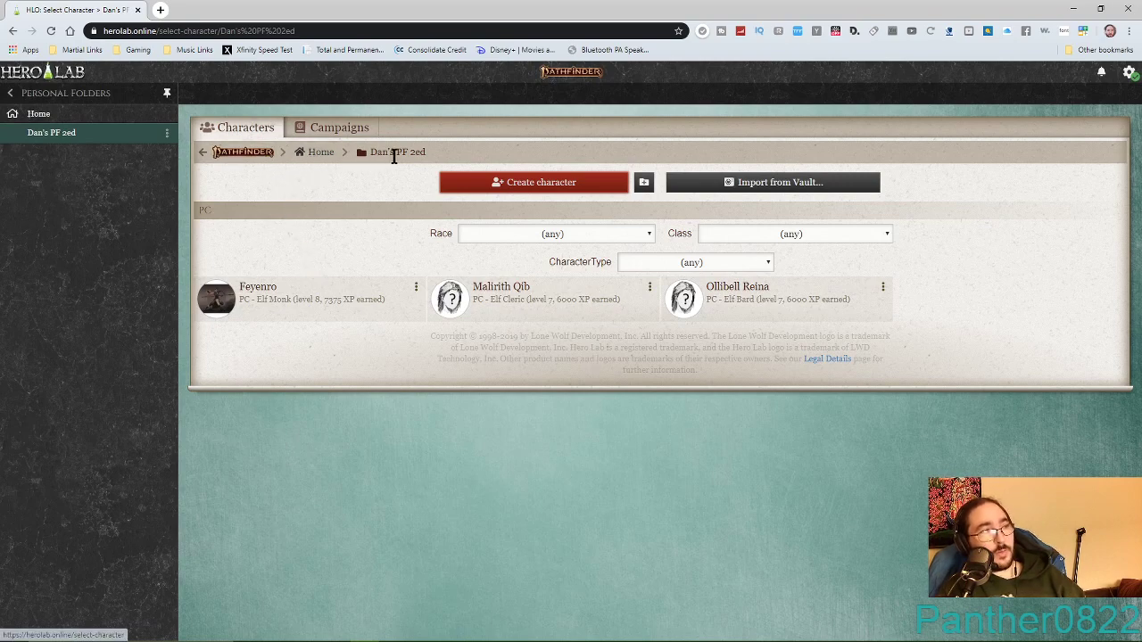
click(320, 155)
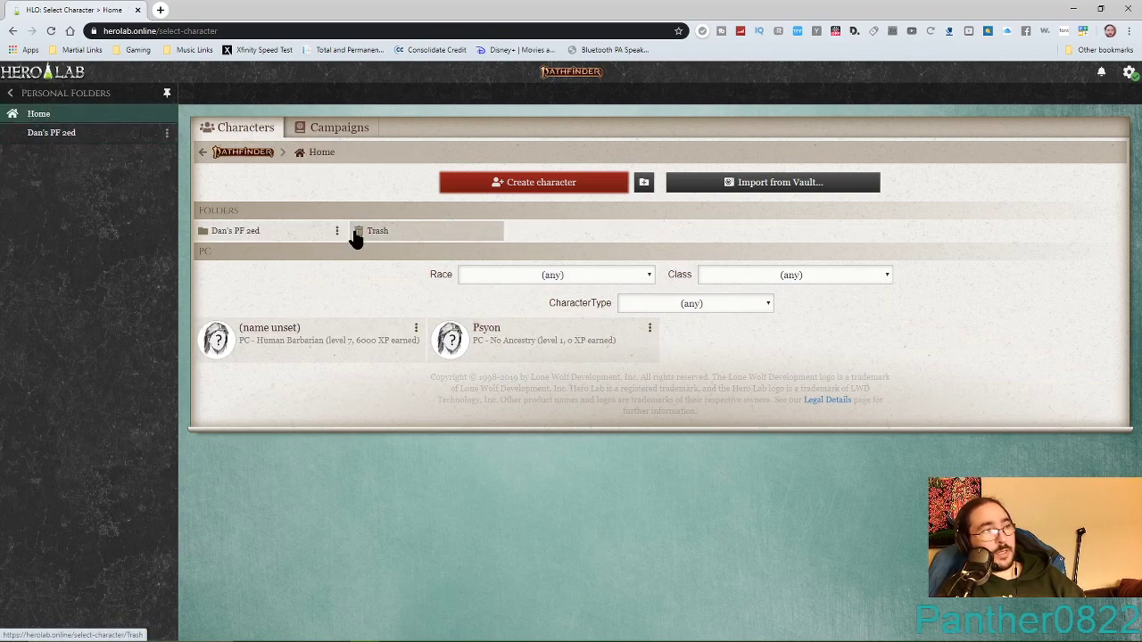
Open the Psyon character and enter the player's name in its profile.
click(537, 344)
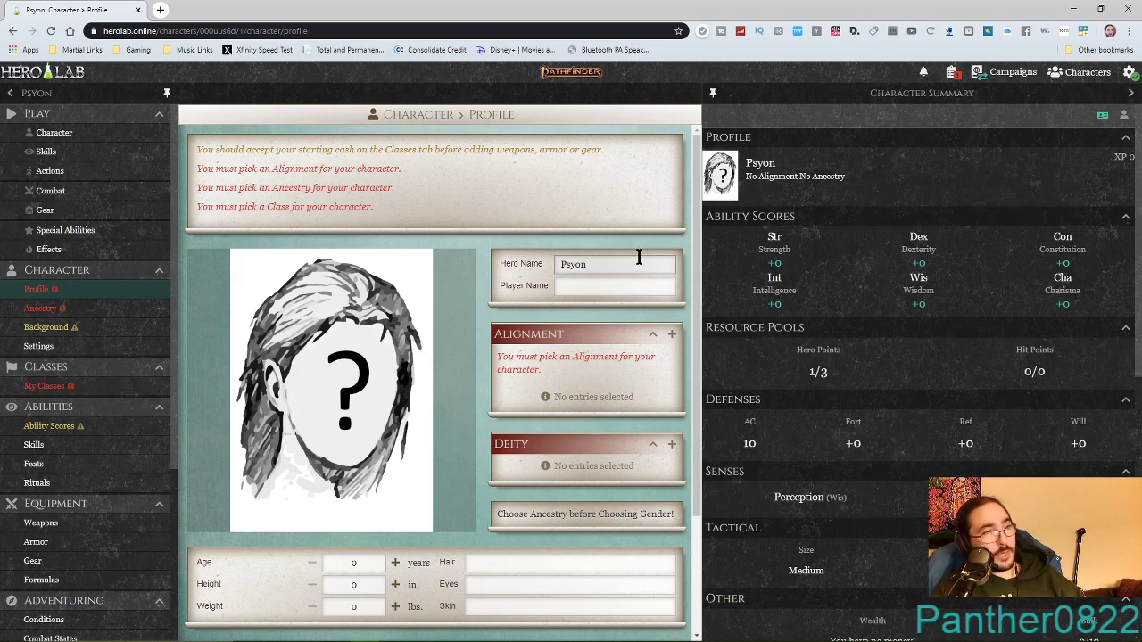
click(577, 286)
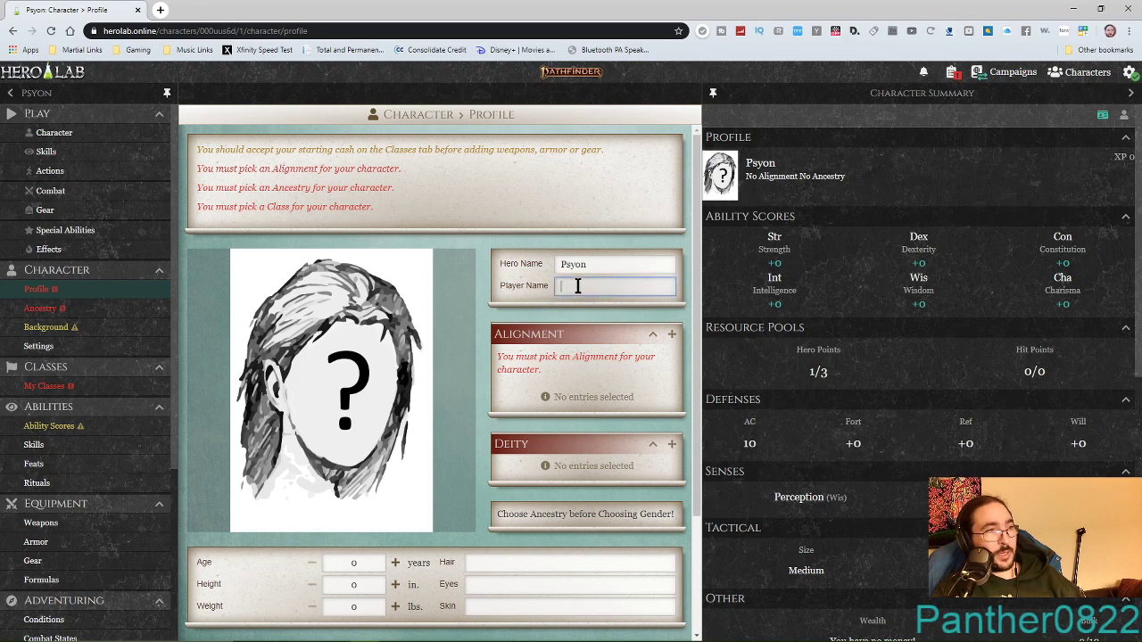
text(David)
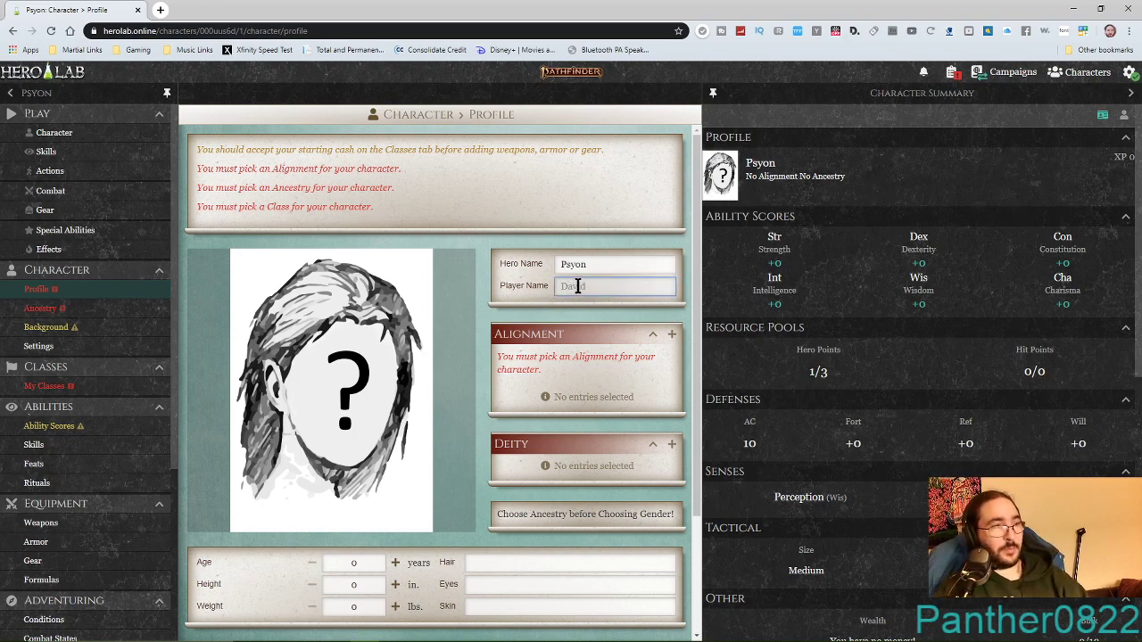
click(631, 231)
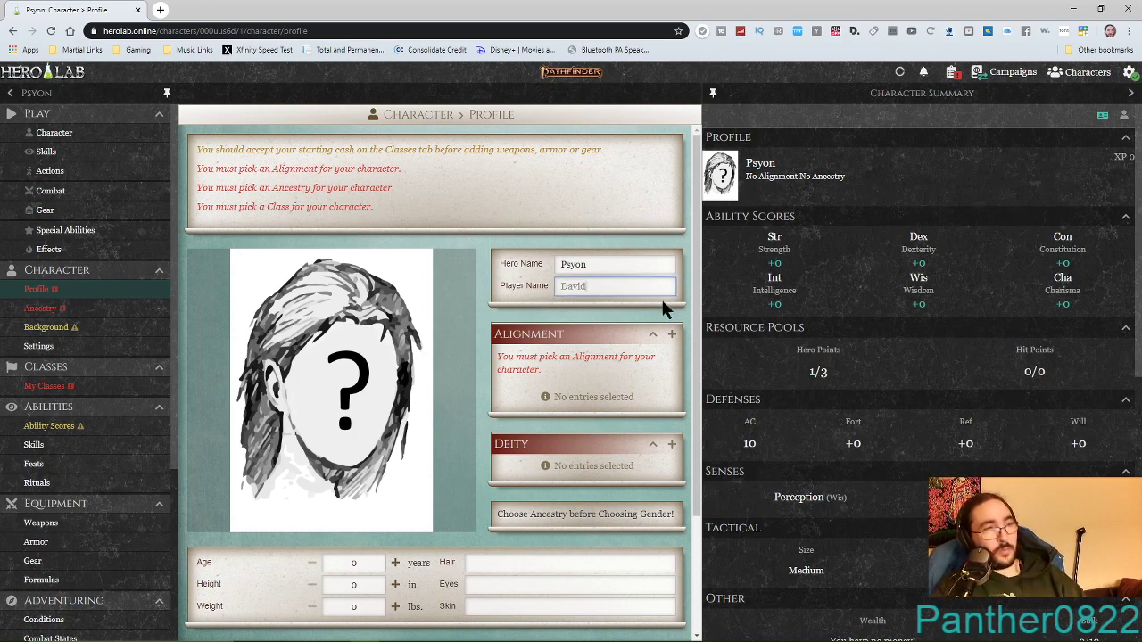
Set Psyon's alignment to Neutral Good.
scroll(638, 321, down, 1)
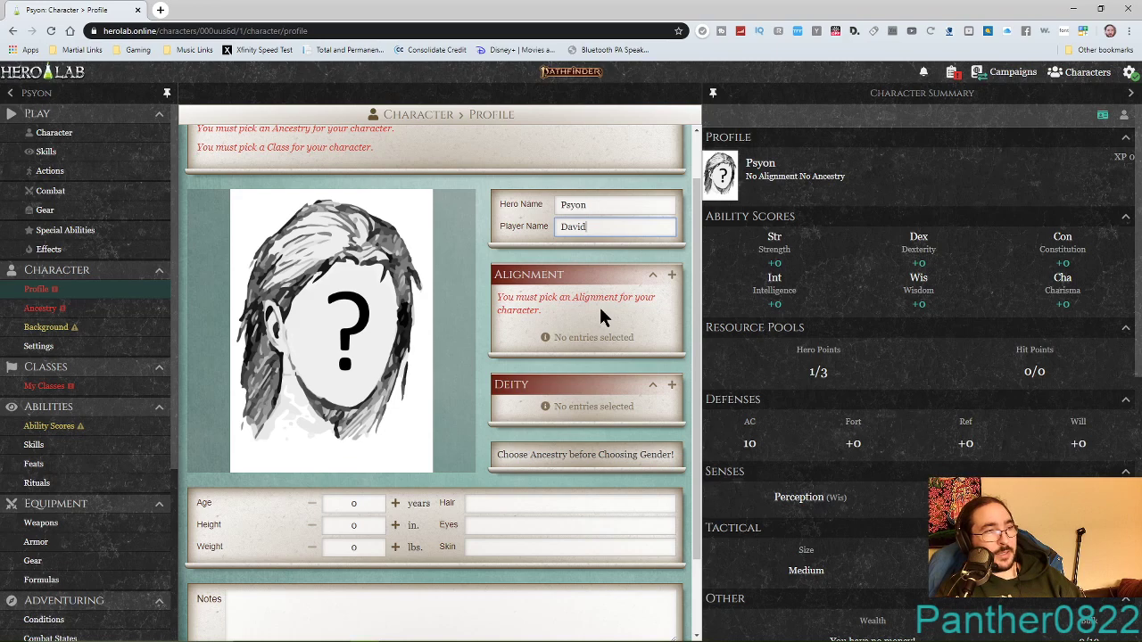
click(581, 337)
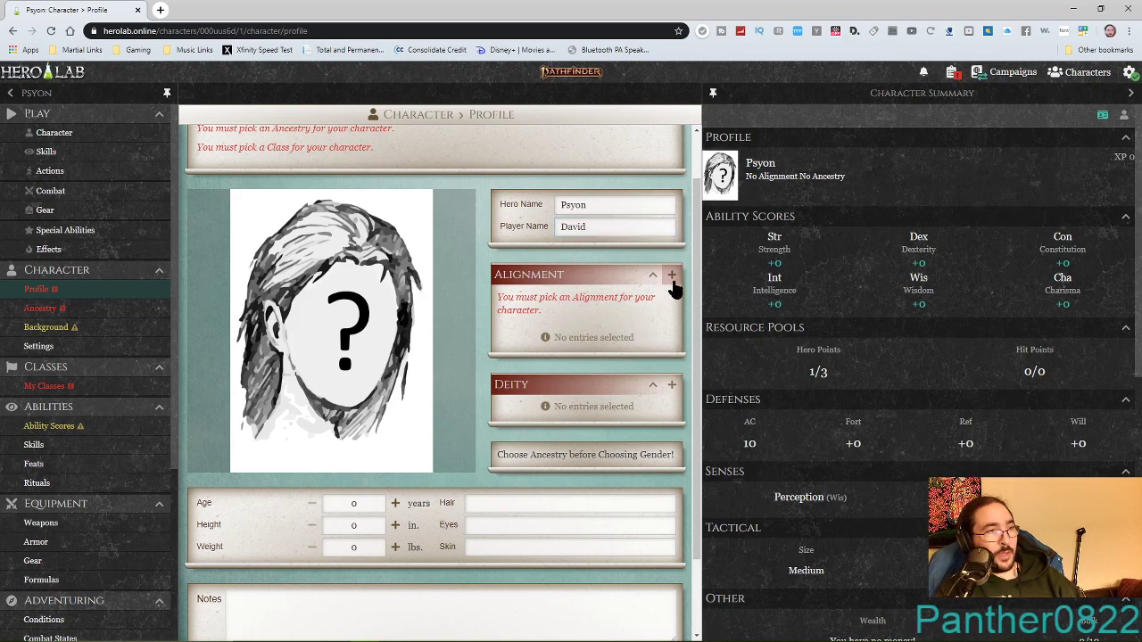
click(629, 349)
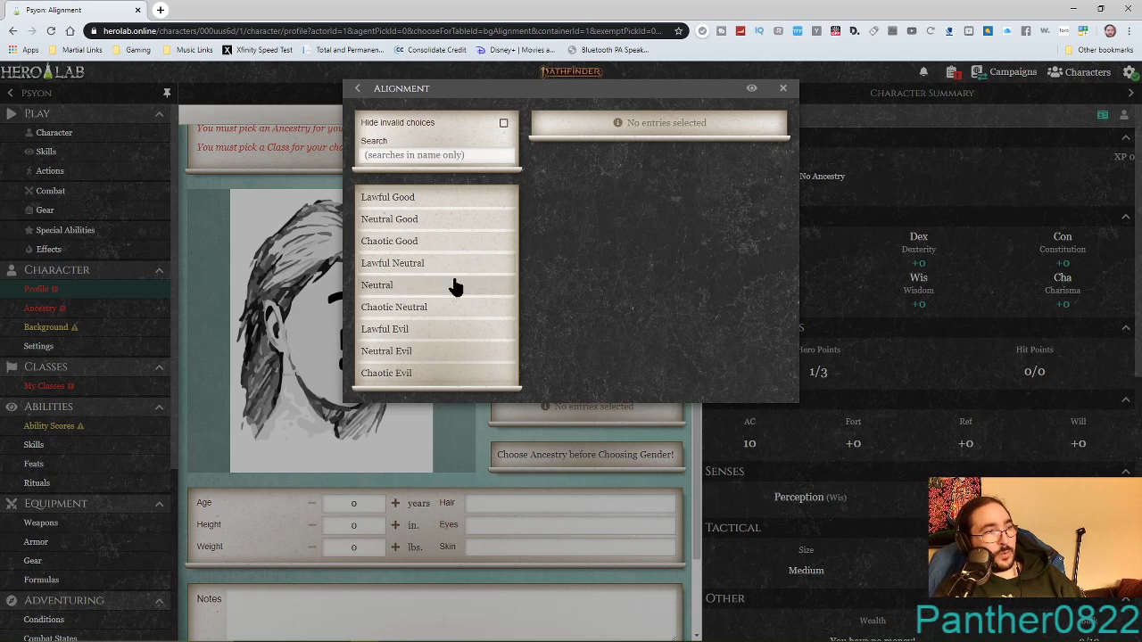
click(428, 223)
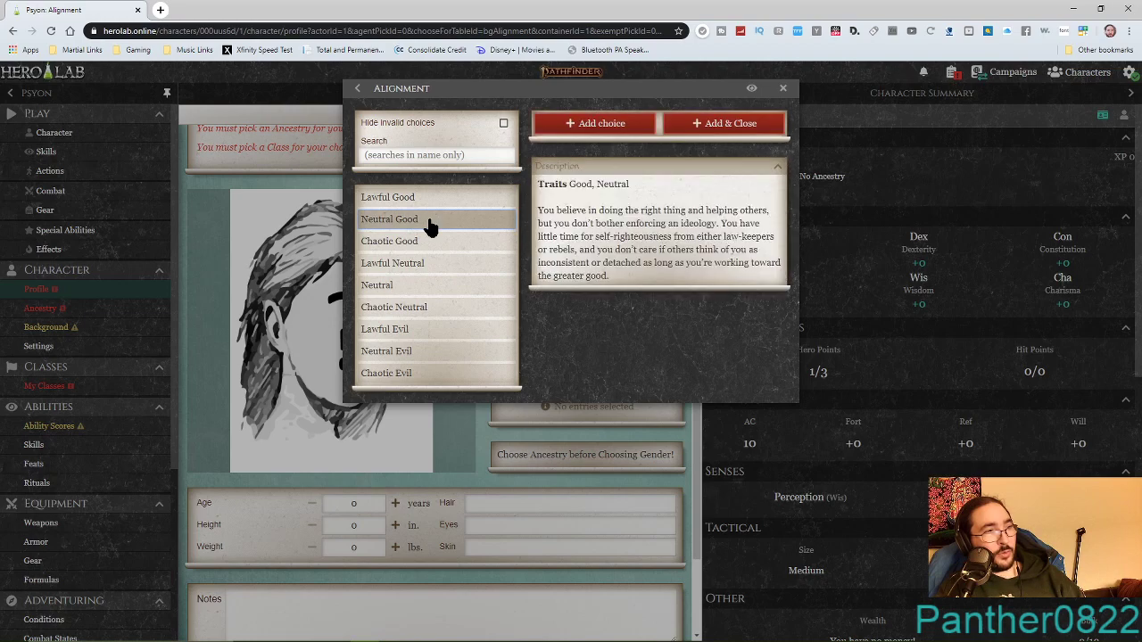
click(725, 124)
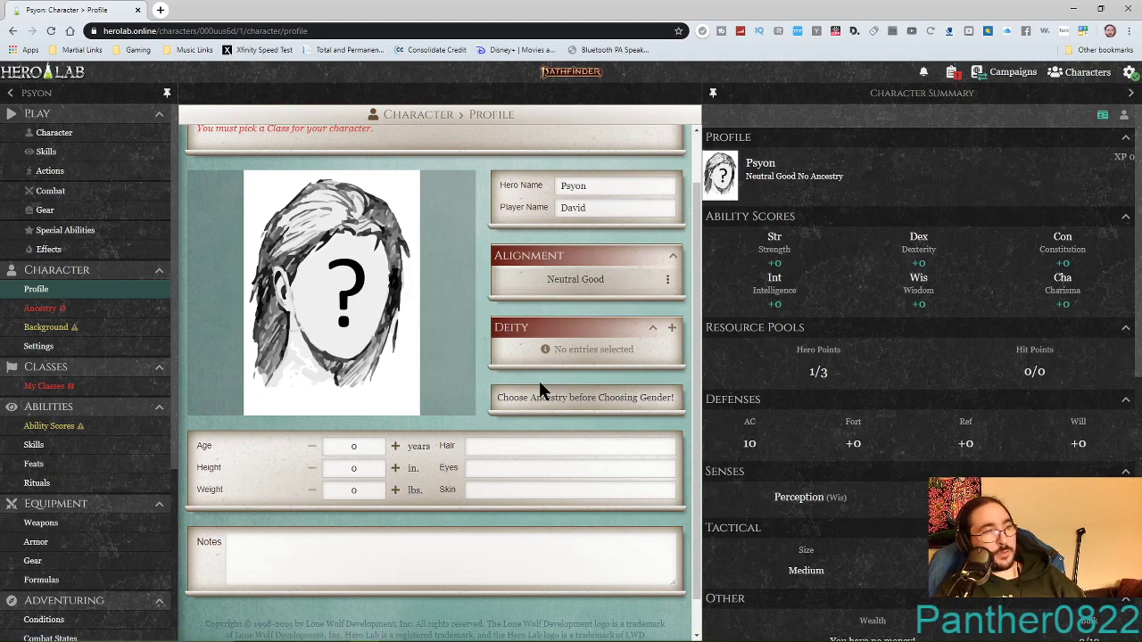
View the details of the selected Neutral Good alignment and close them.
click(668, 281)
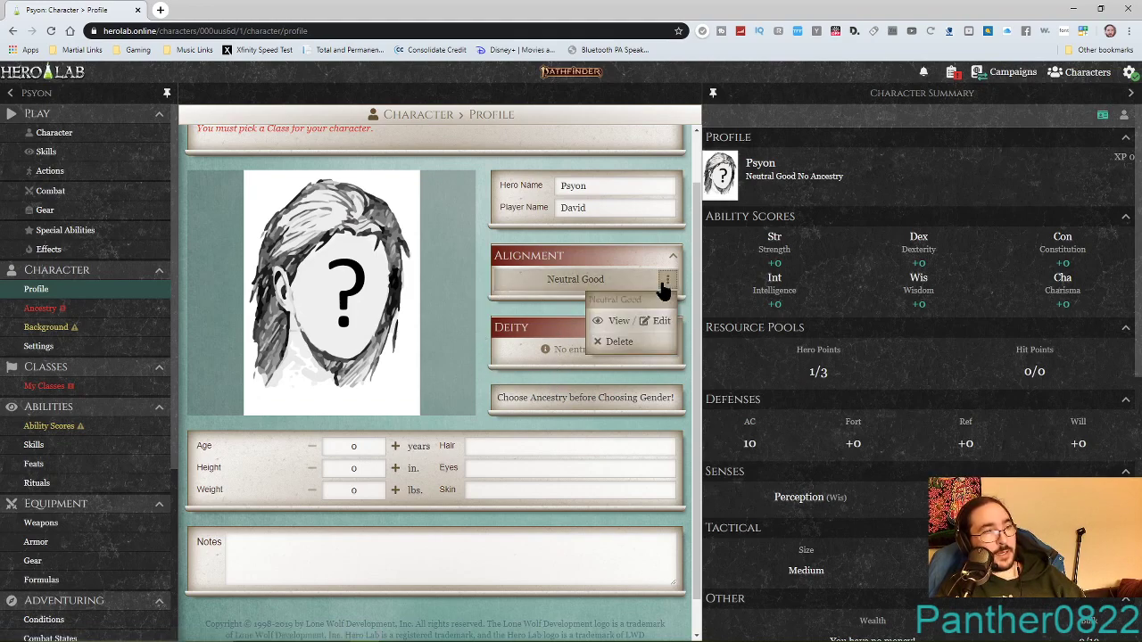
click(662, 319)
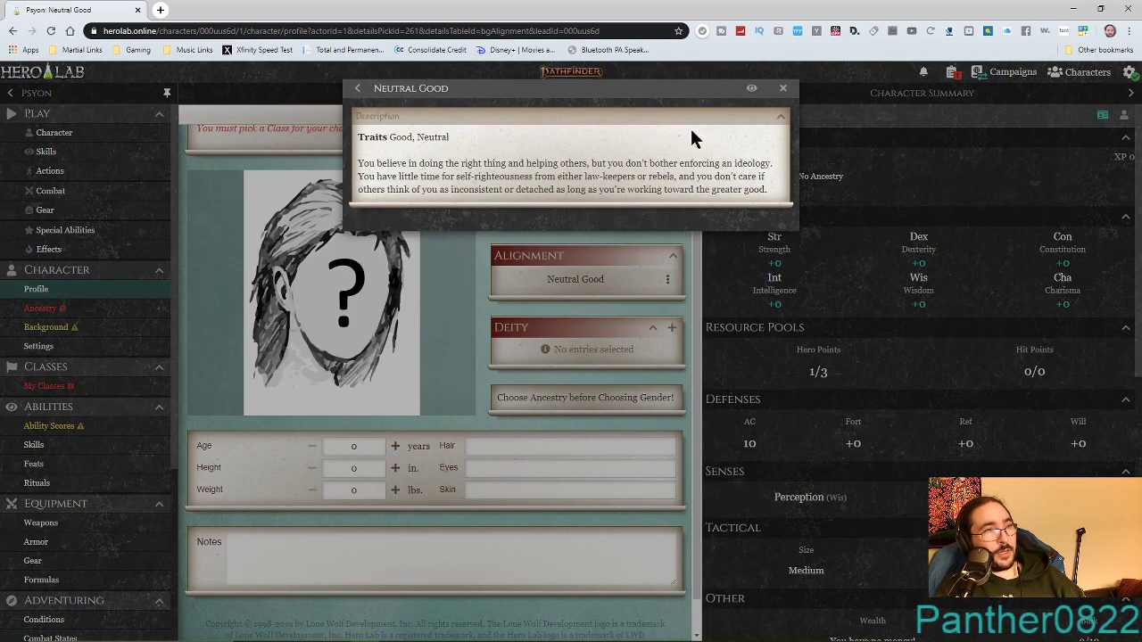
click(783, 87)
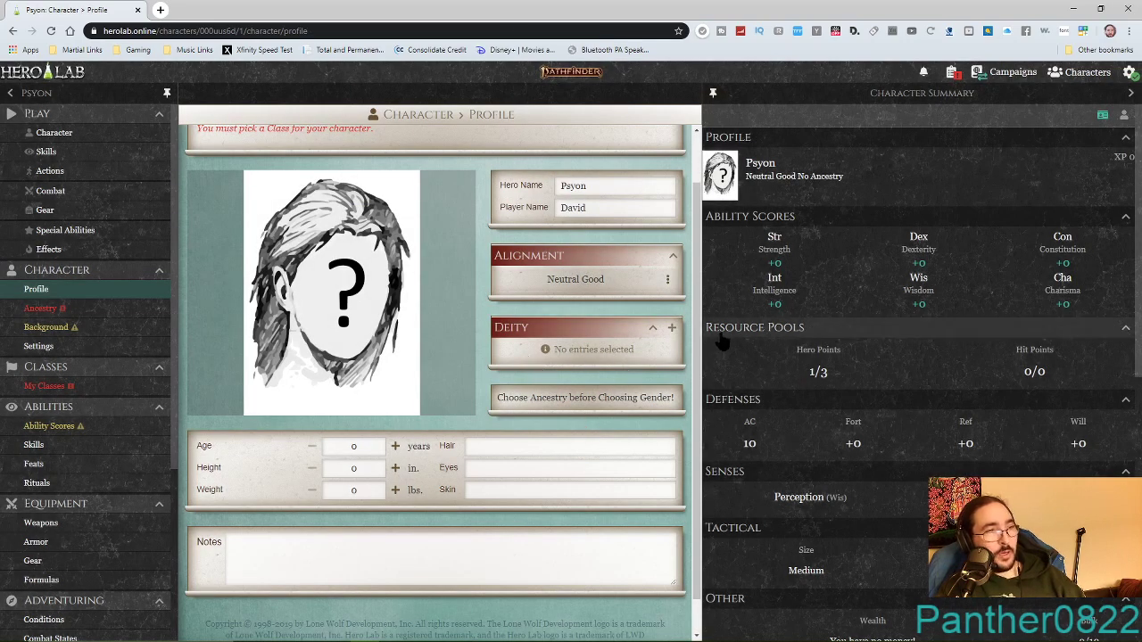
Open the deity choices for Psyon and browse the deities, pantheons and philosophies on offer.
click(671, 329)
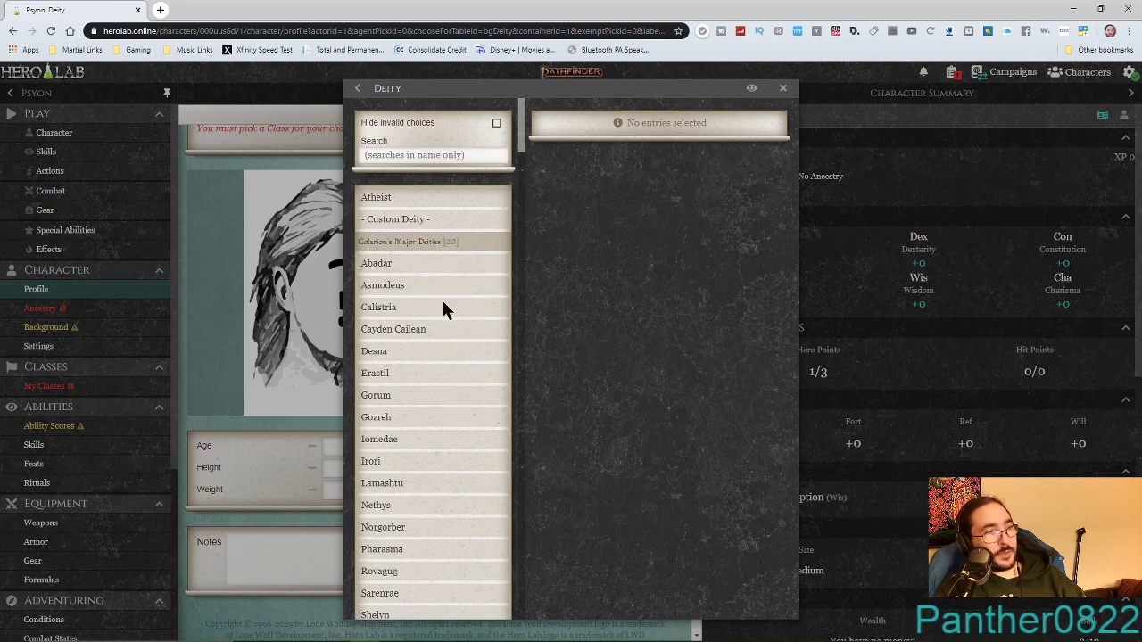
scroll(444, 442, down, 1)
scroll(444, 442, down, 6)
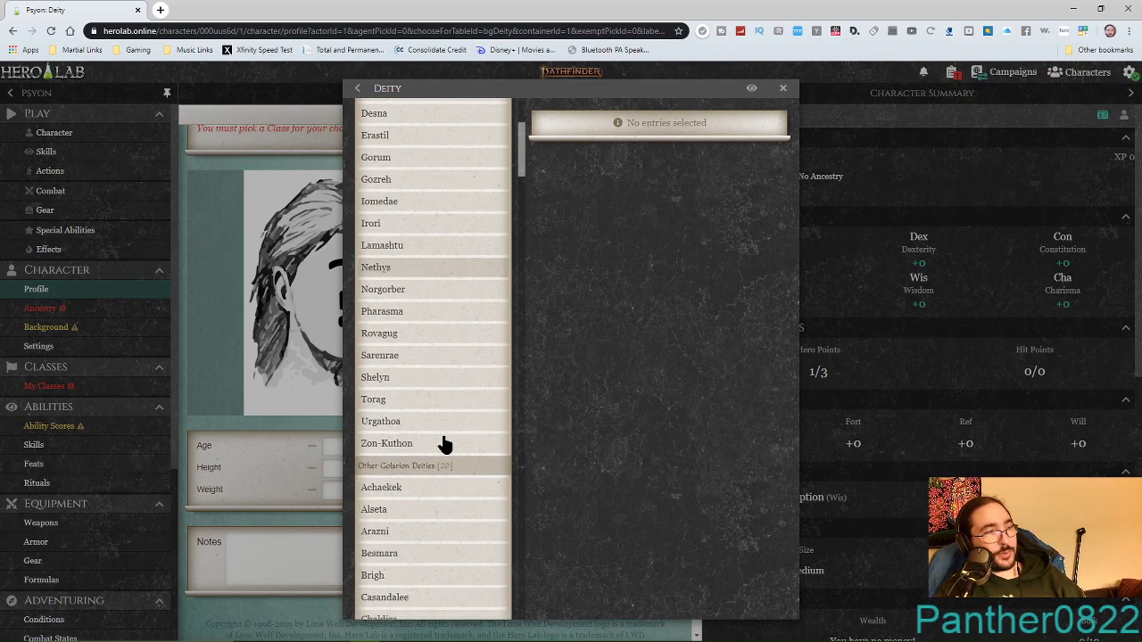
scroll(444, 445, down, 10)
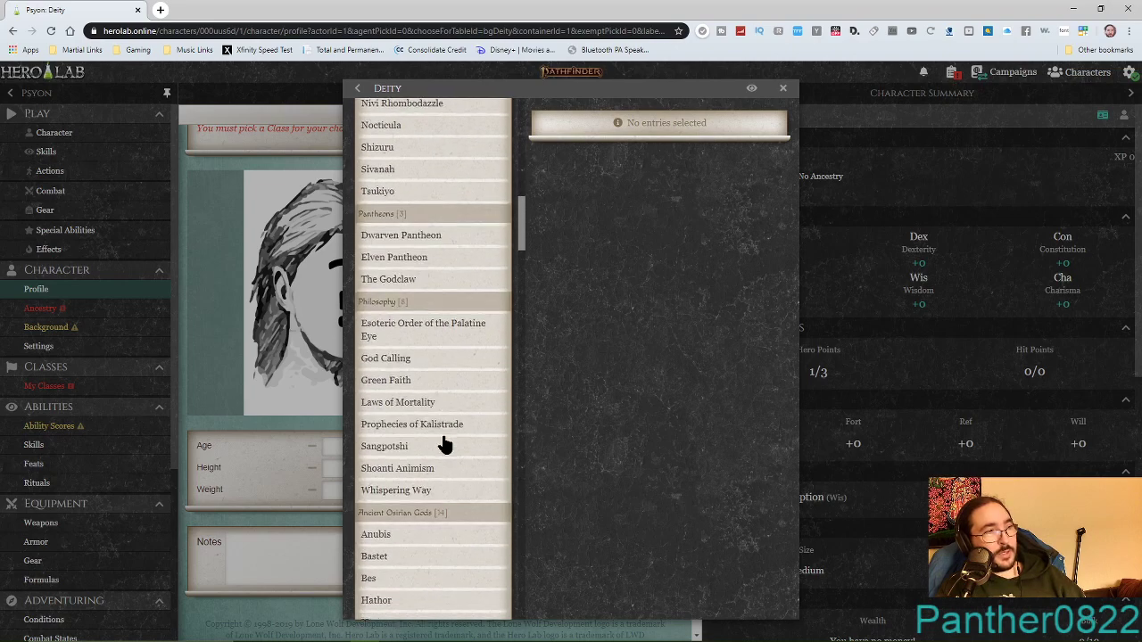
scroll(444, 445, down, 10)
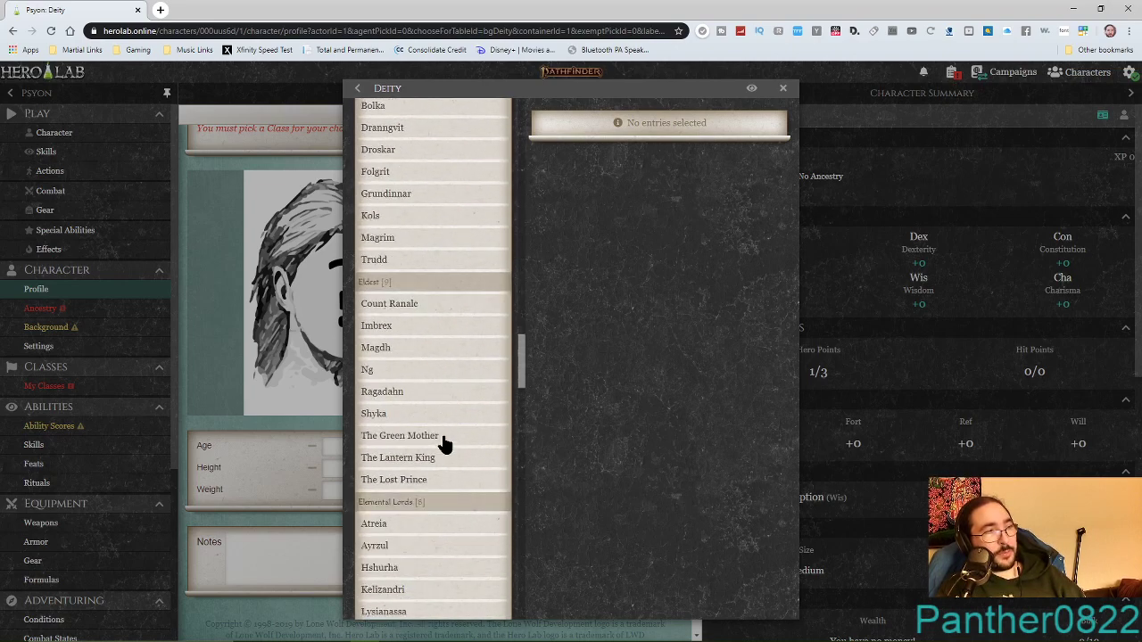
scroll(444, 445, down, 12)
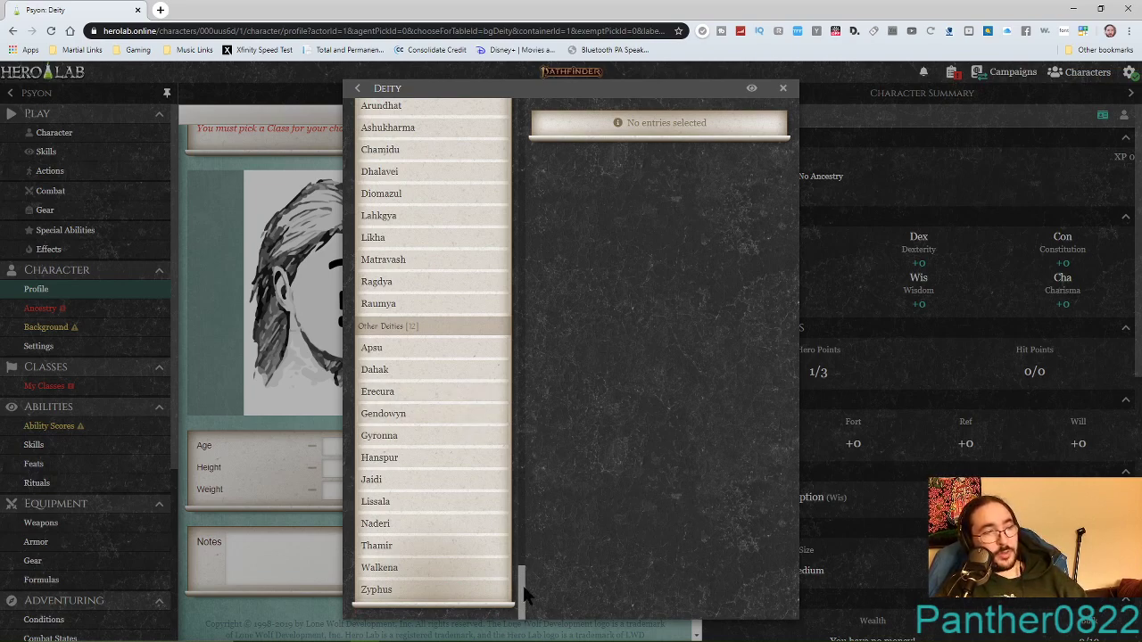
drag(525, 593, 520, 129)
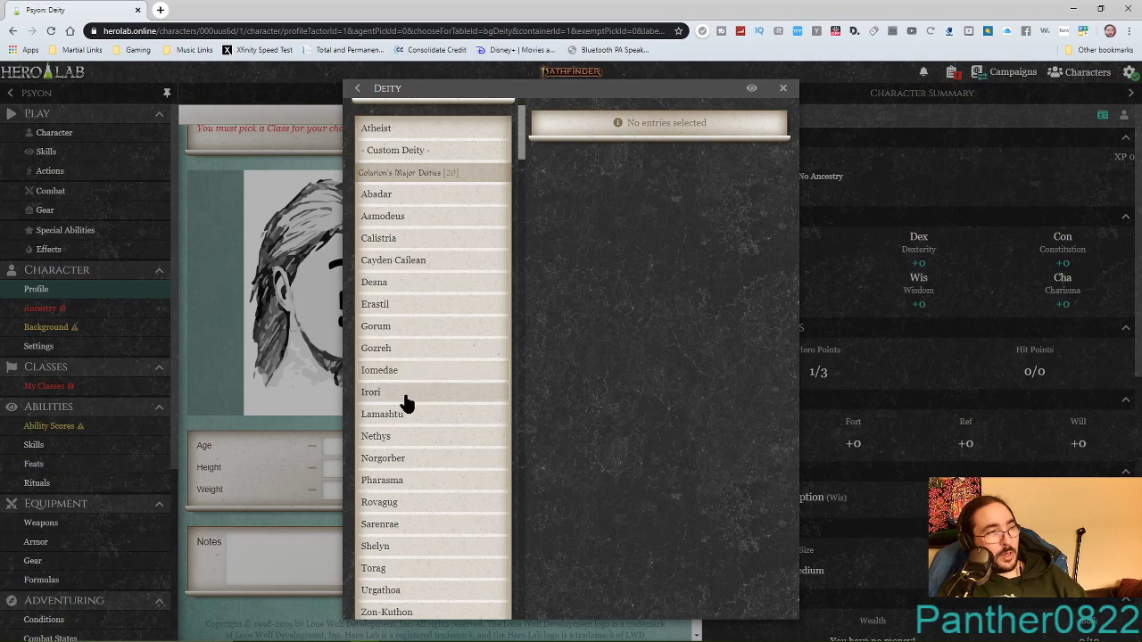
scroll(409, 446, down, 3)
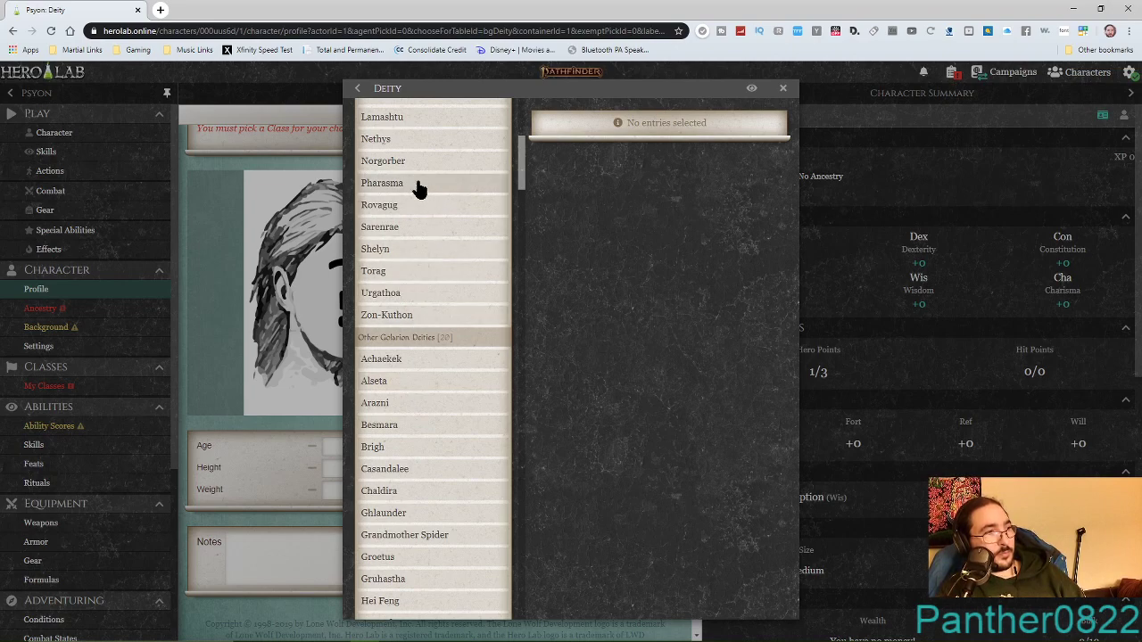
scroll(431, 187, up, 3)
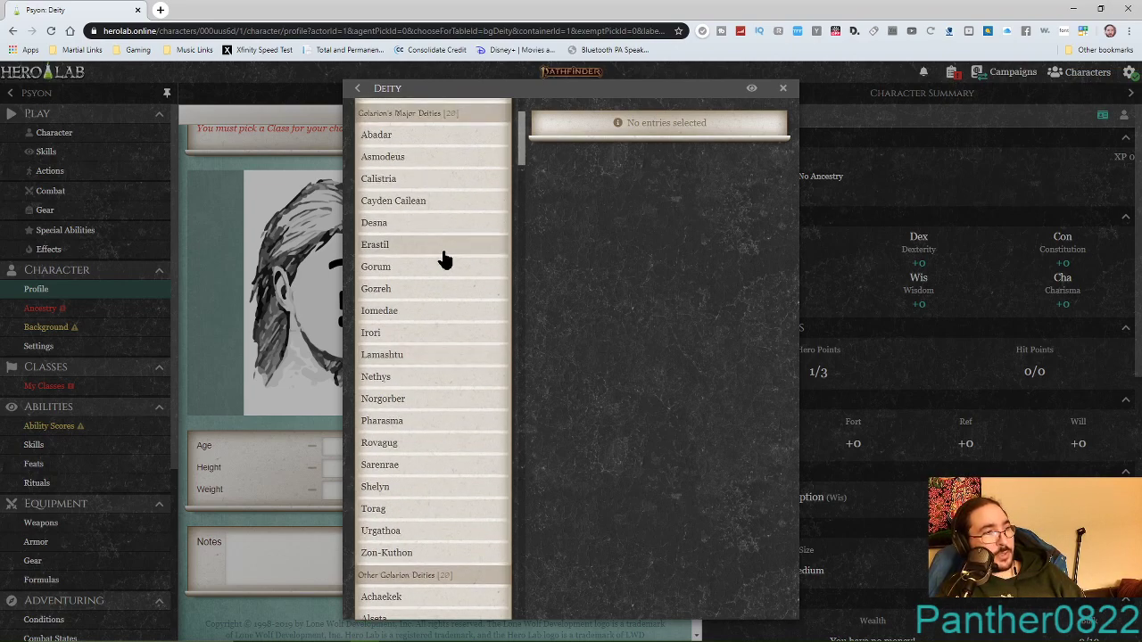
scroll(424, 348, up, 2)
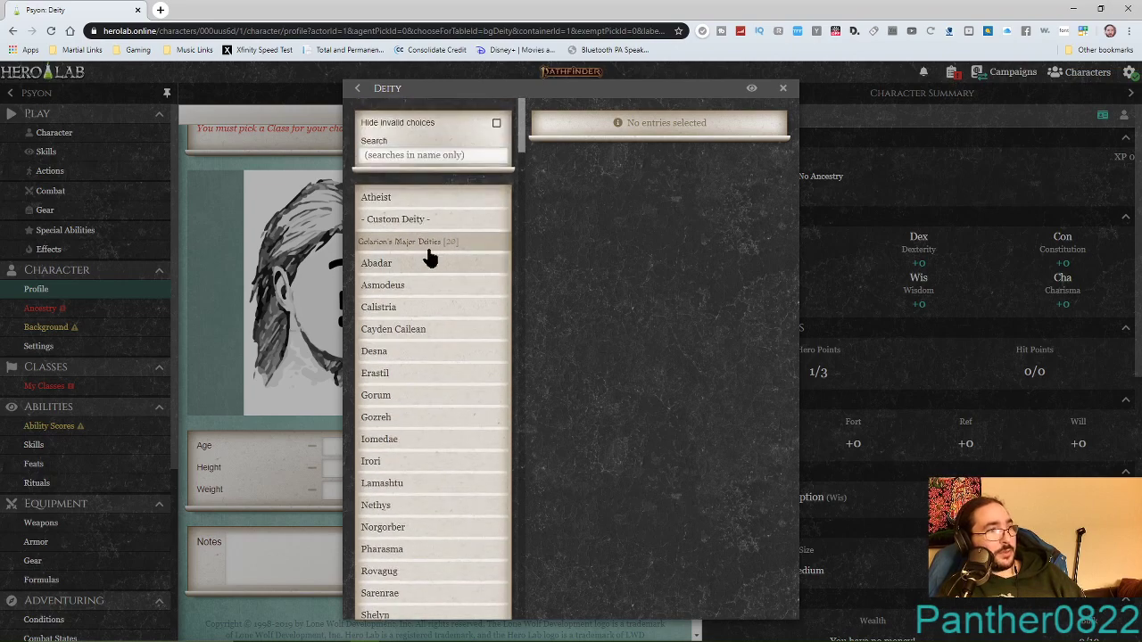
Search the deities for "Ir" and set Irori as Psyon's deity.
click(412, 153)
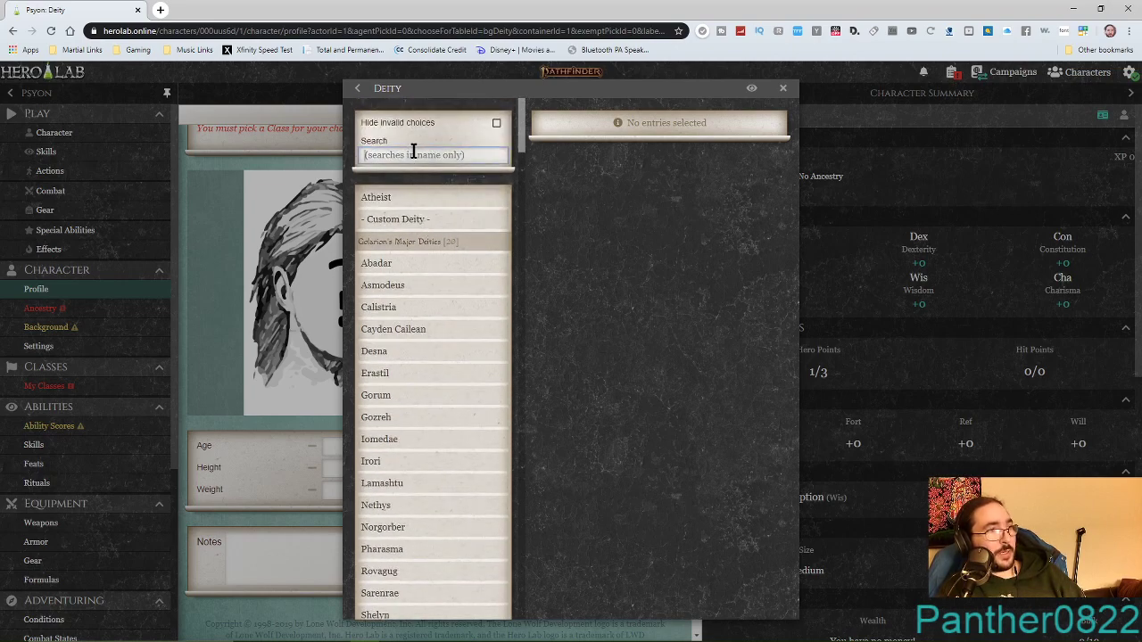
text(I)
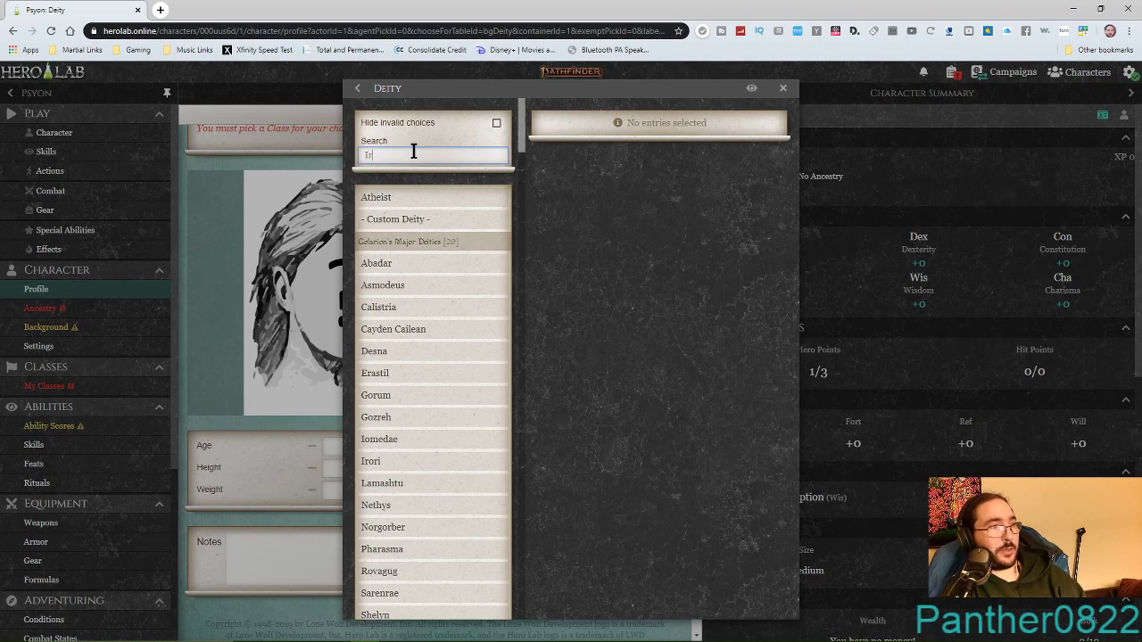
text(r)
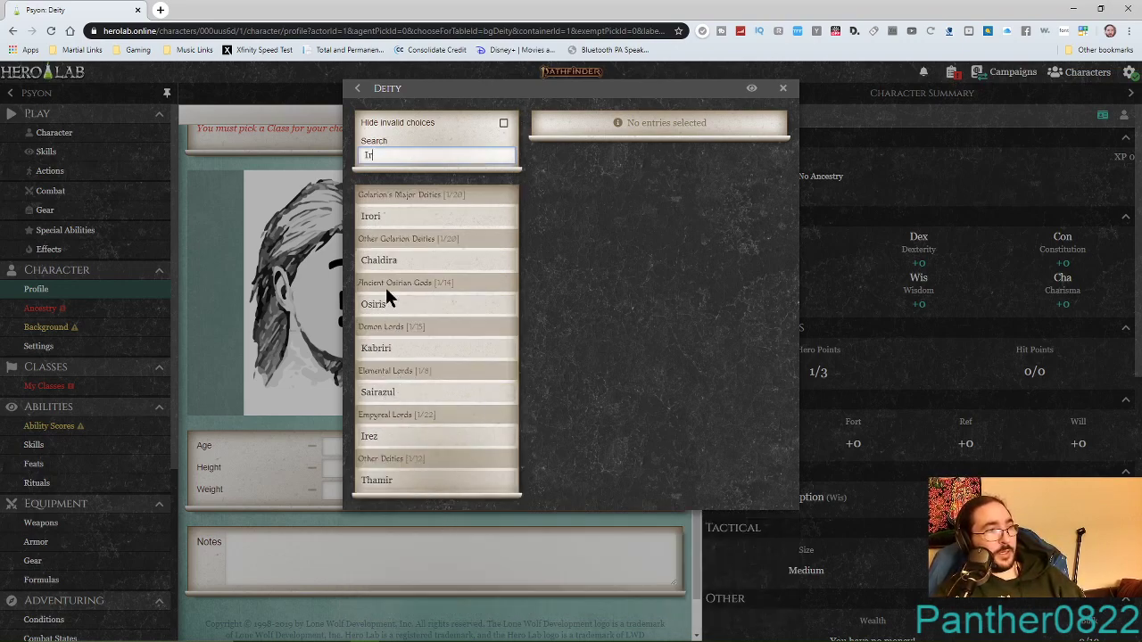
click(398, 224)
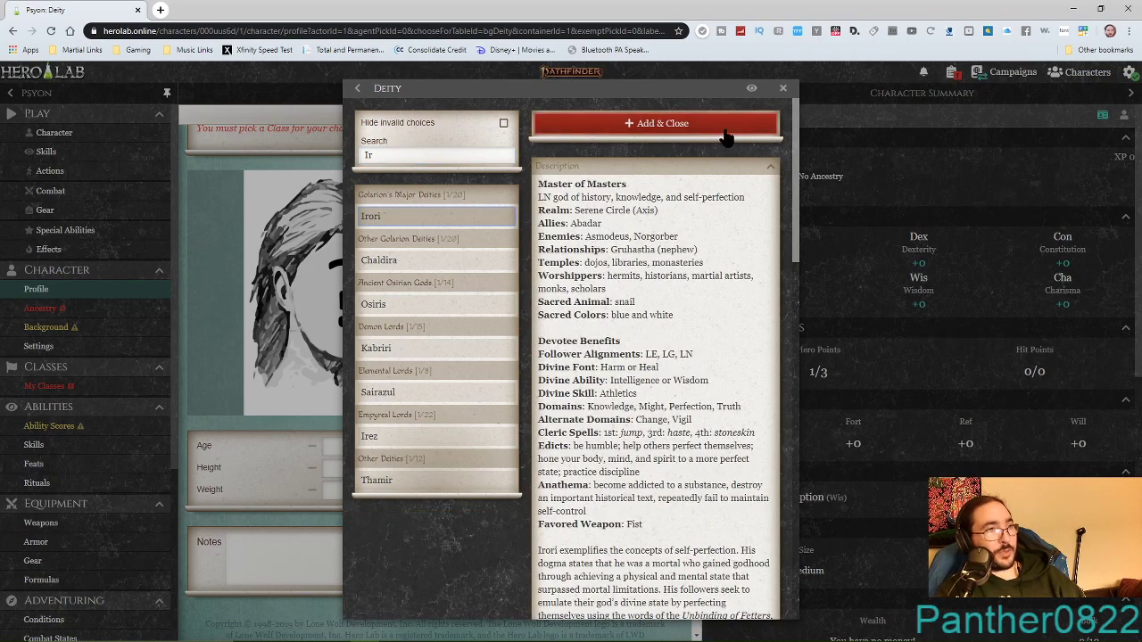
click(708, 130)
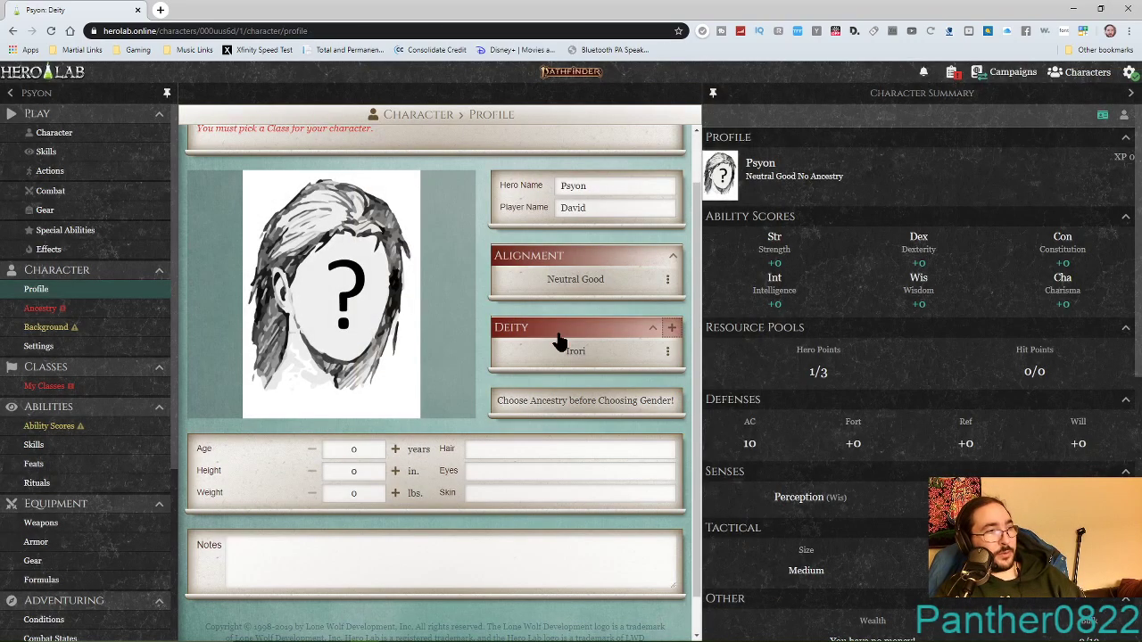
Set Psyon's age to 30 years, height to 72 inches and weight to 180 lbs.
scroll(384, 433, down, 1)
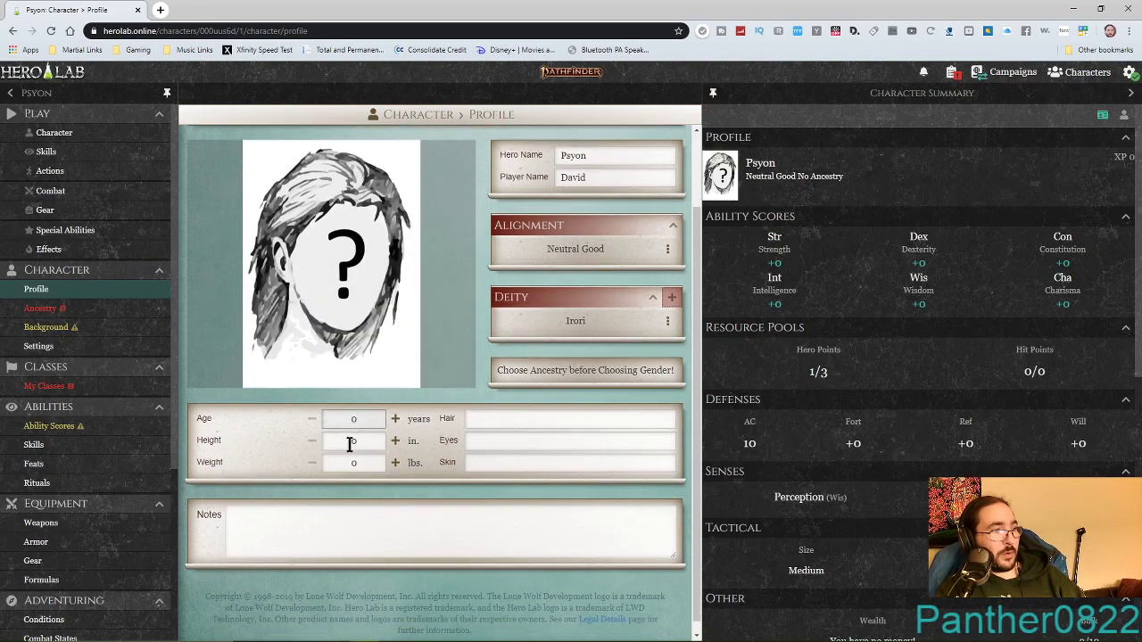
click(351, 407)
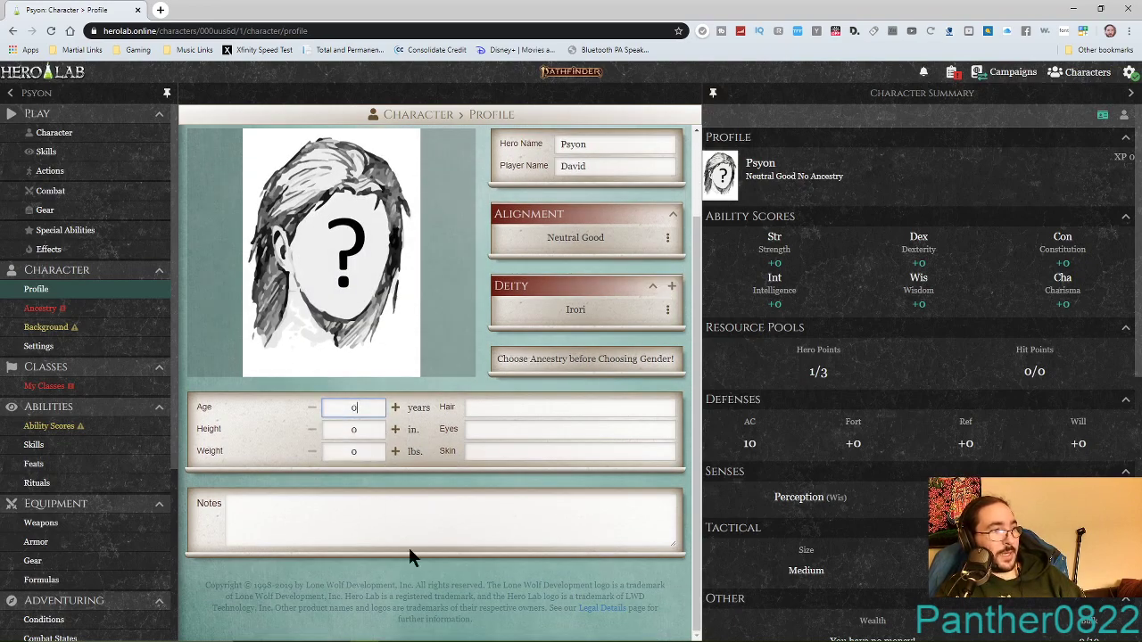
key(BackSpace)
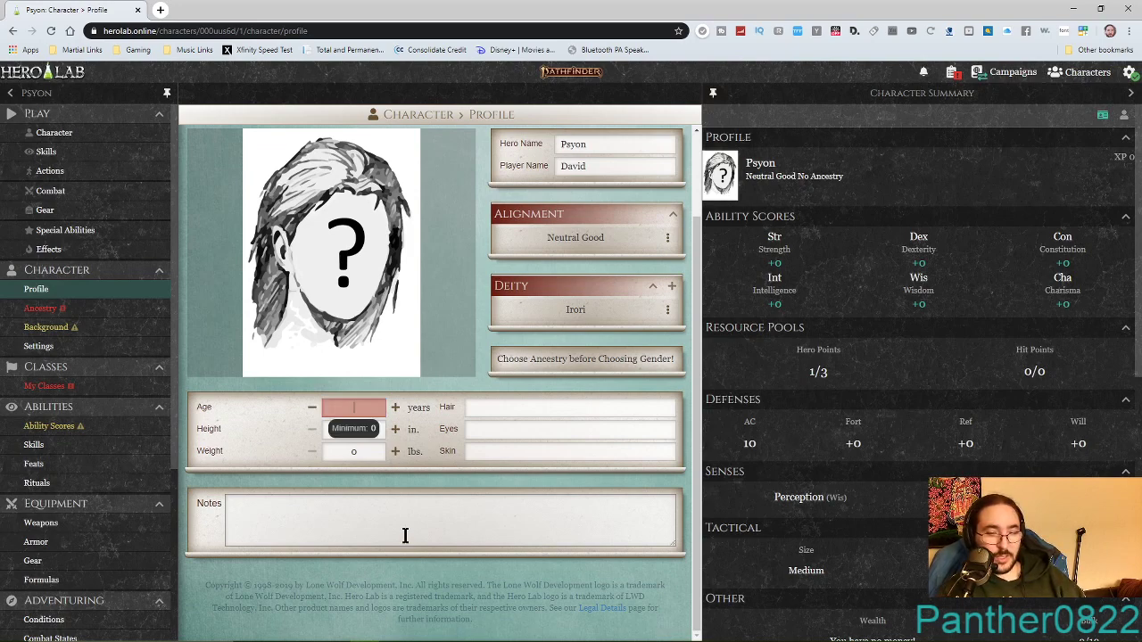
text(30)
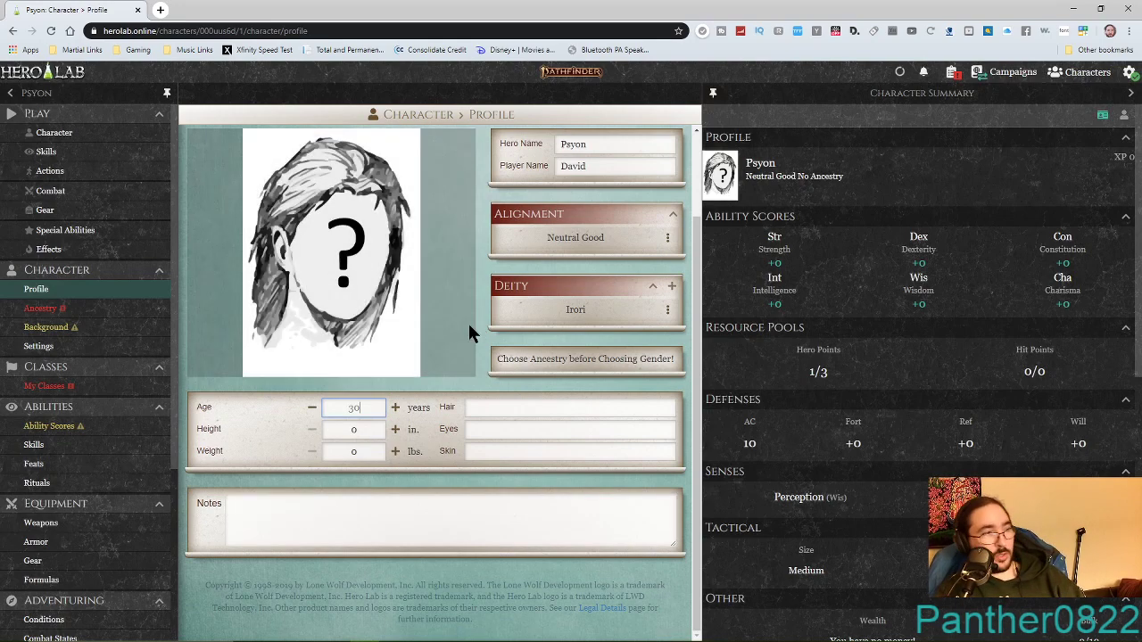
click(365, 434)
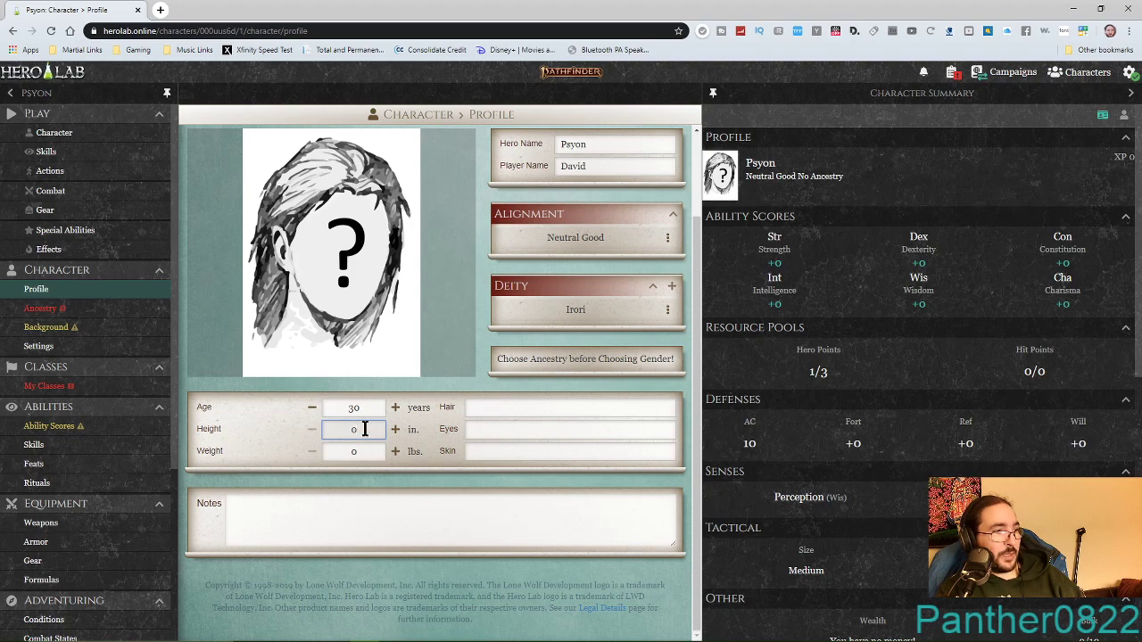
double_click(364, 429)
text(72)
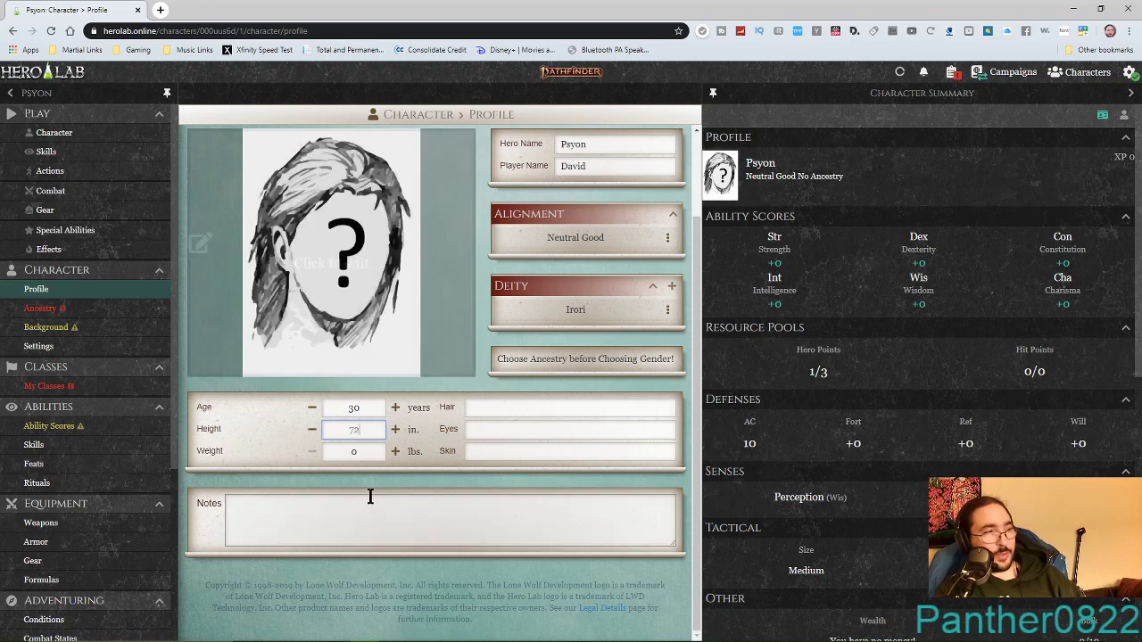
click(366, 452)
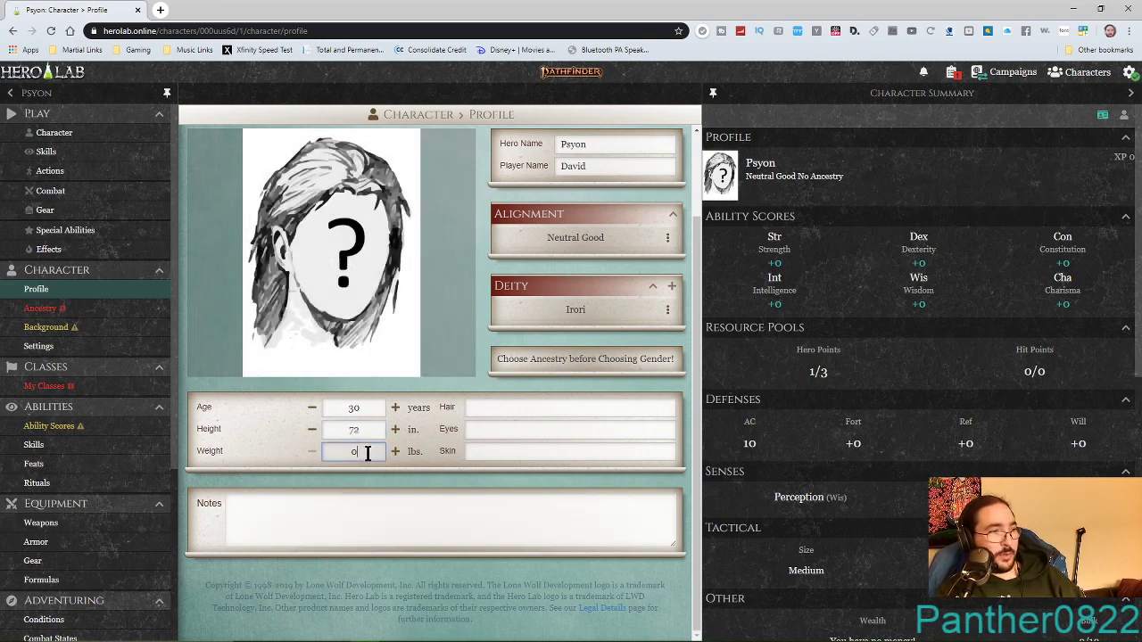
key(BackSpace)
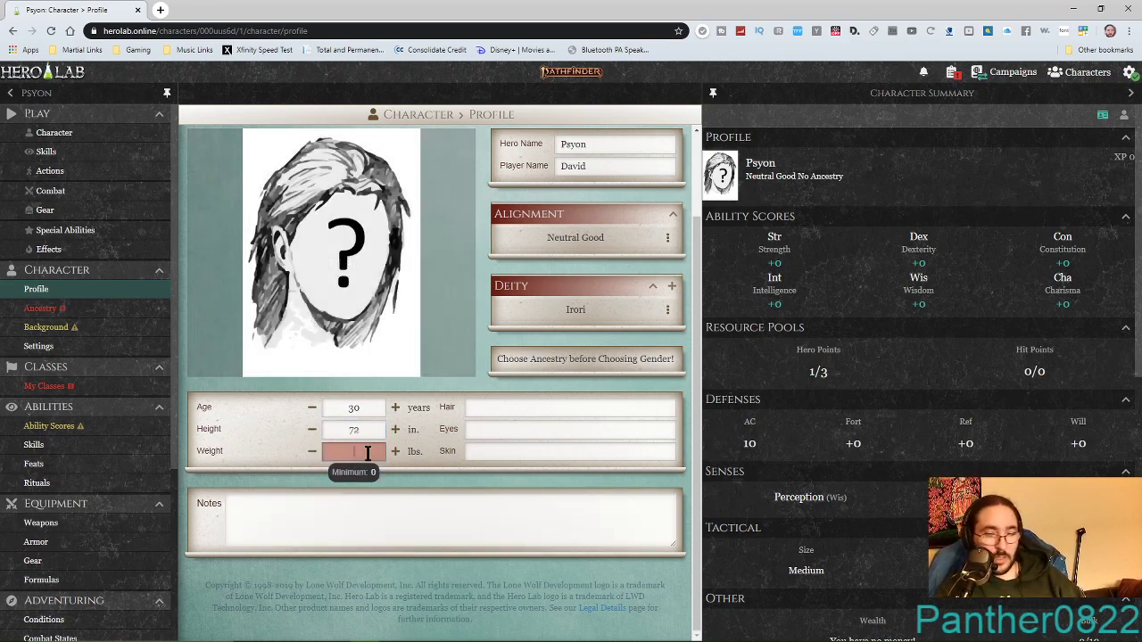
text(180)
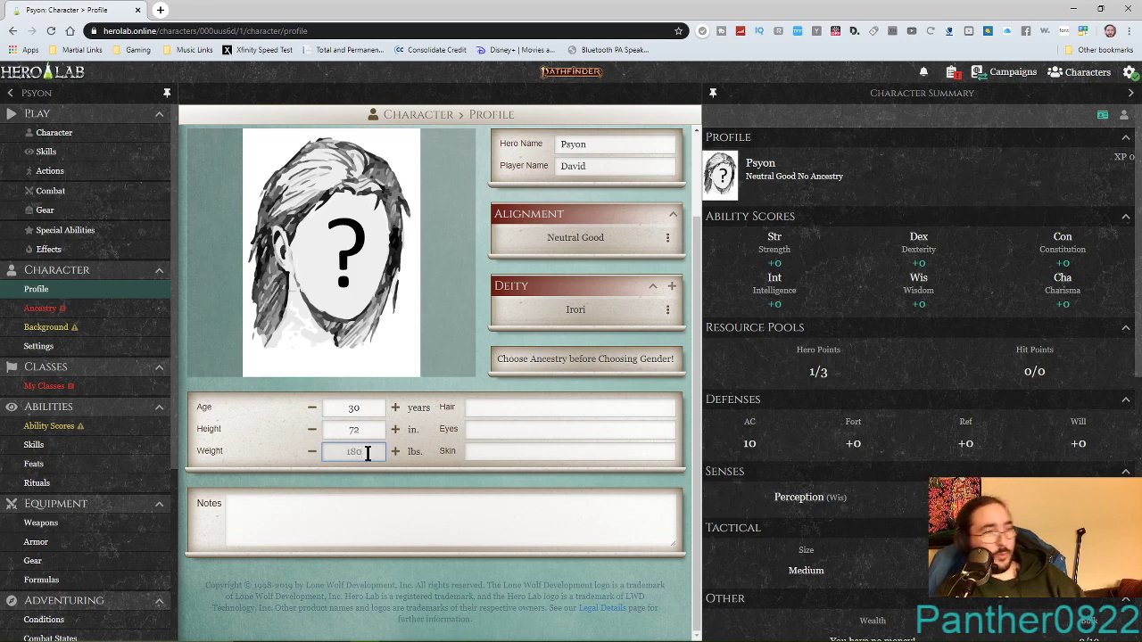
Fill in Psyon's appearance with hair "Black", eyes "Green" and skin "Olivve".
click(490, 408)
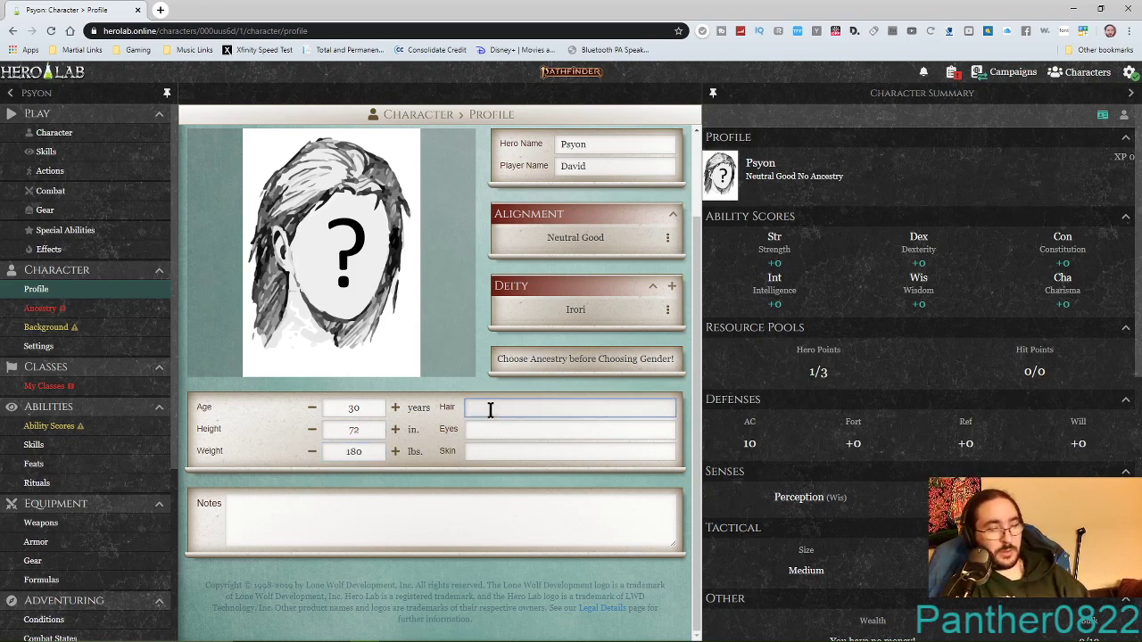
text(Blac)
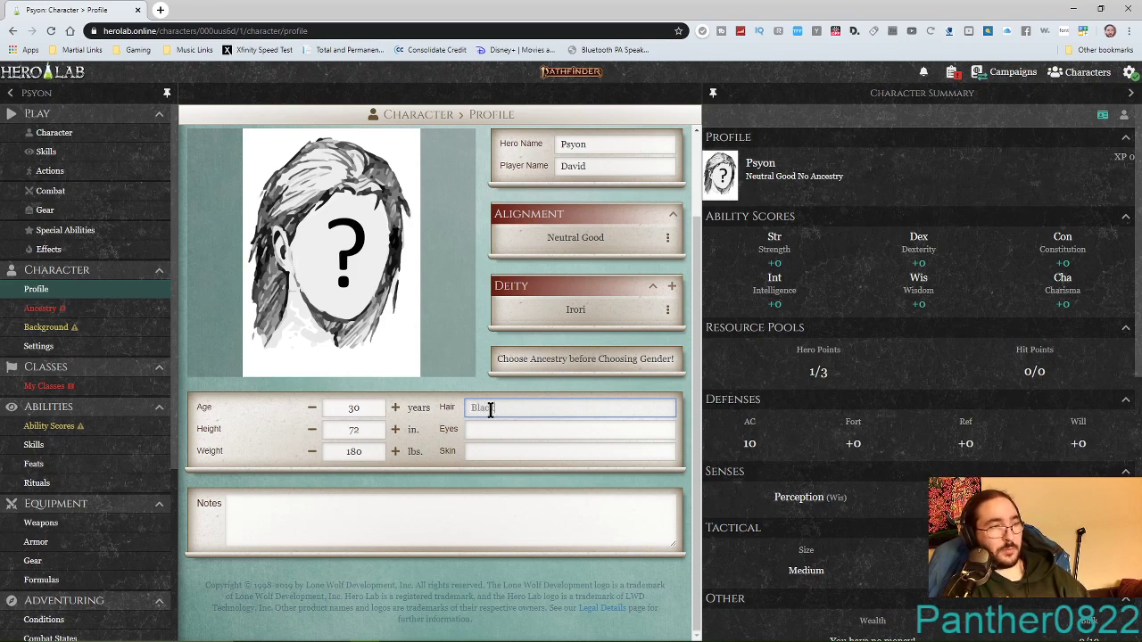
key(Tab)
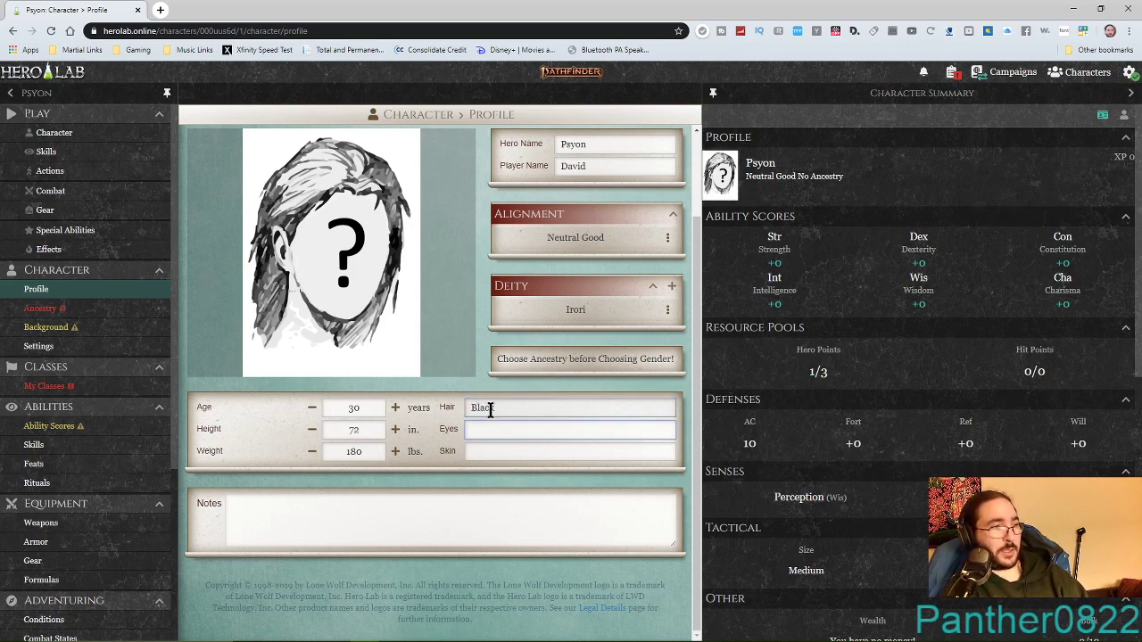
text(Green)
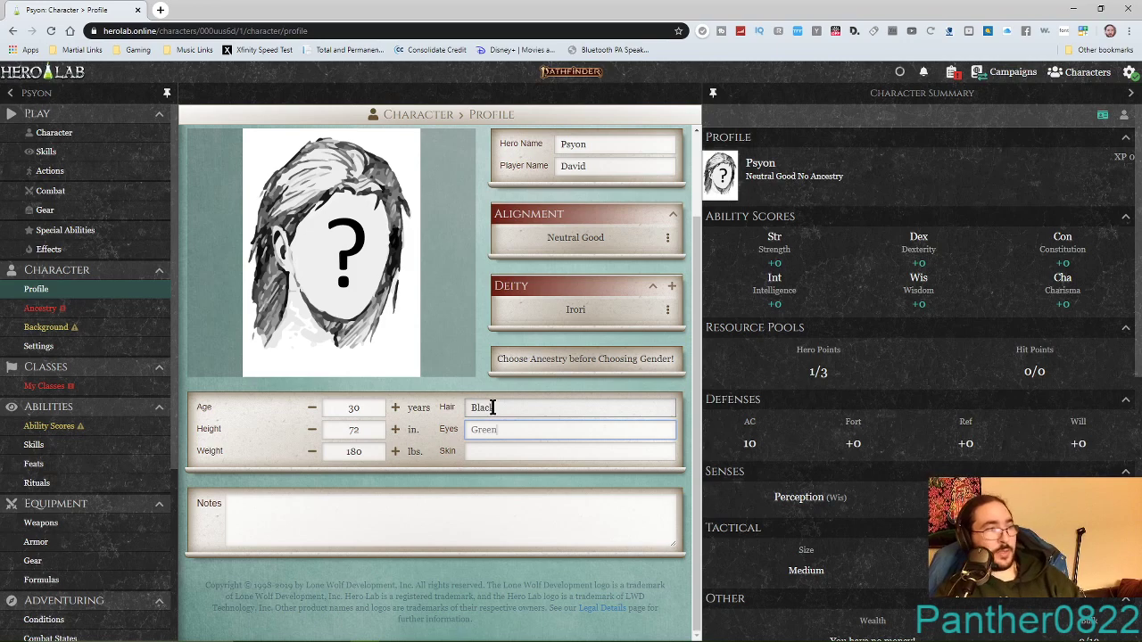
click(494, 452)
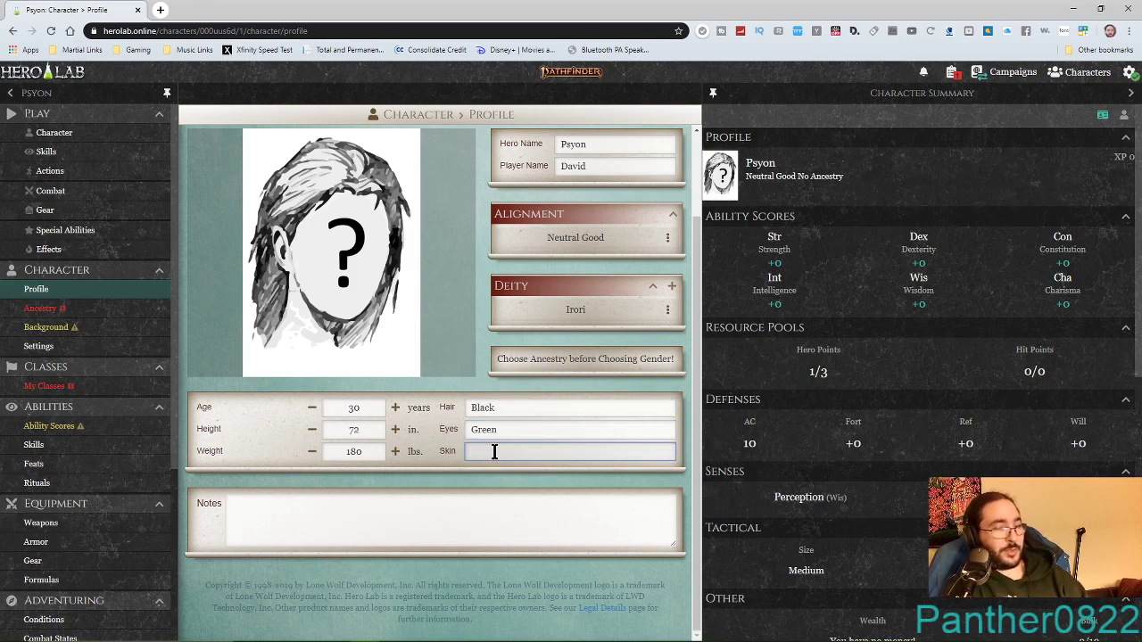
text(Olivve)
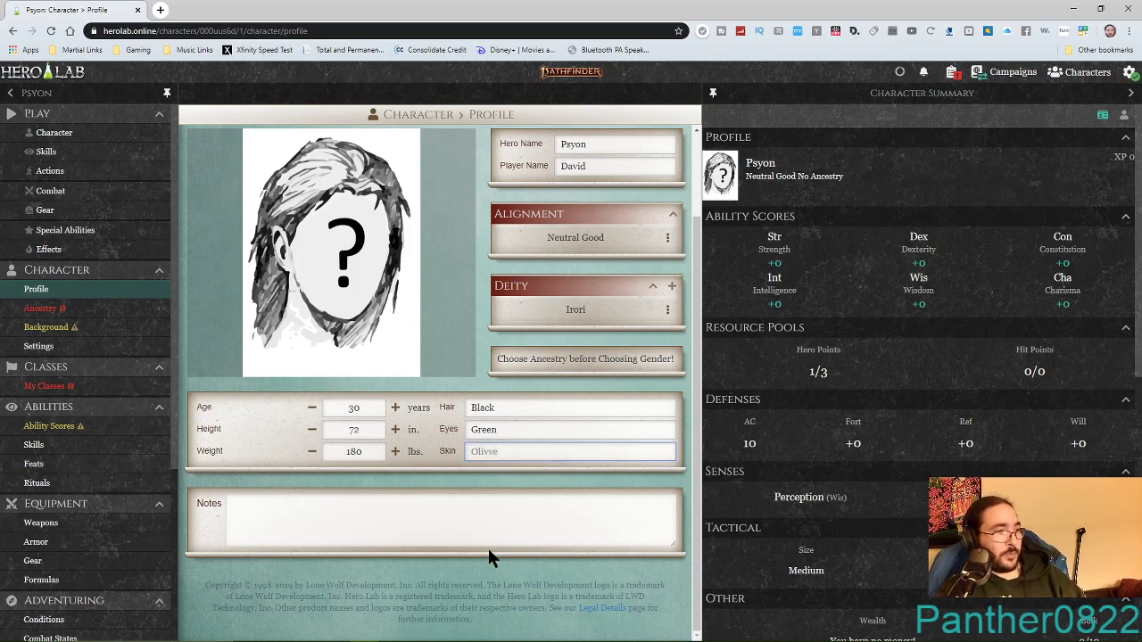
click(364, 525)
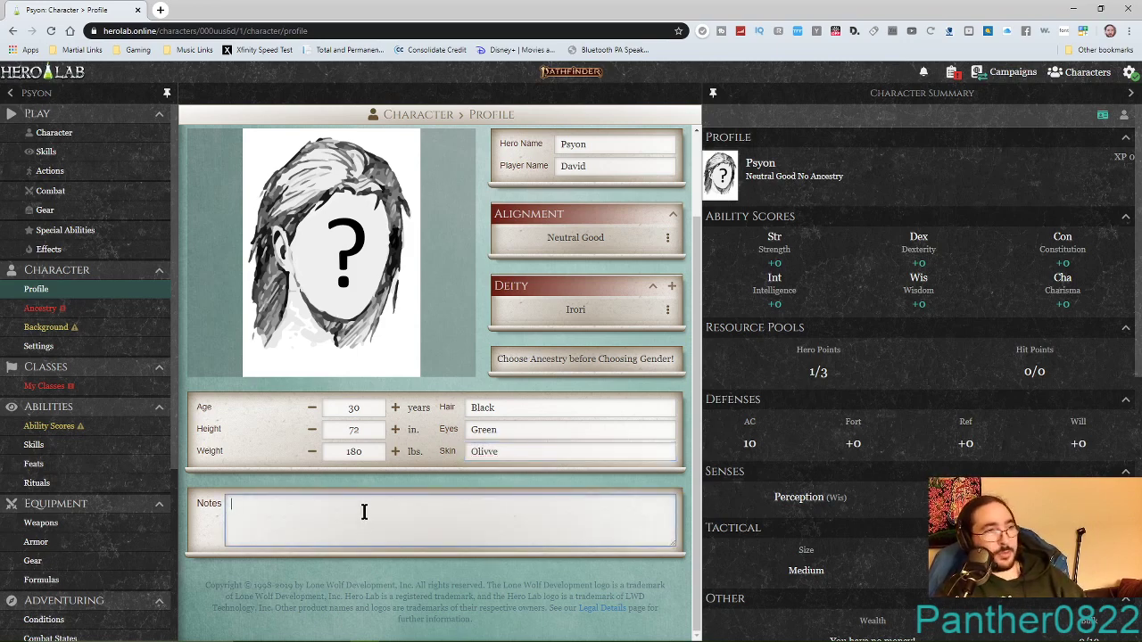
Set Psyon's ancestry to Elf.
scroll(364, 532, up, 2)
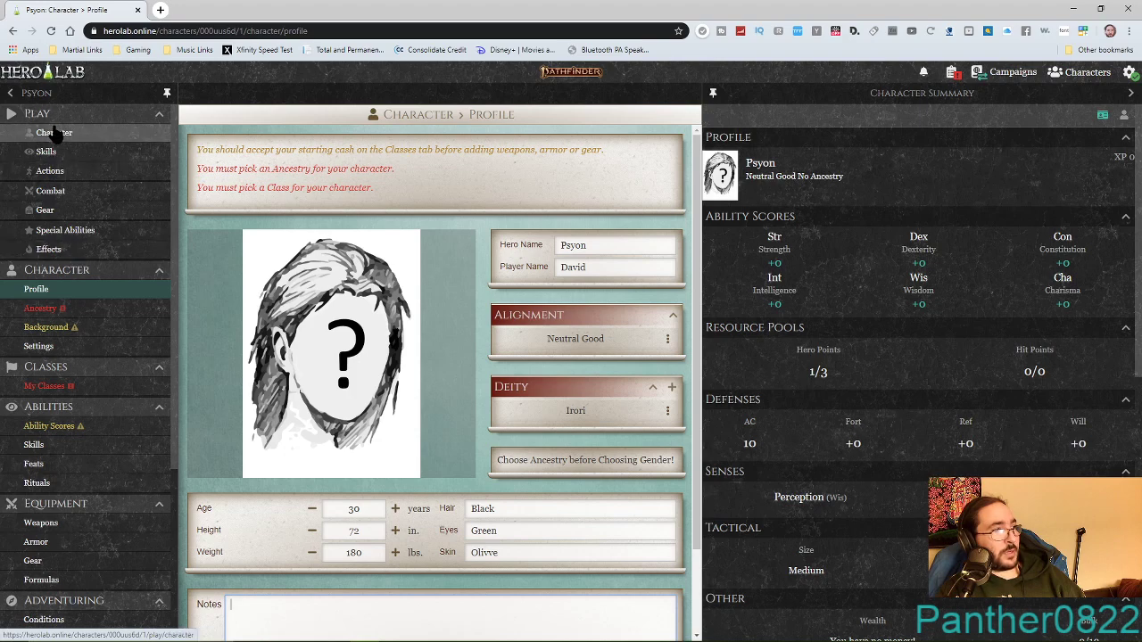
click(78, 320)
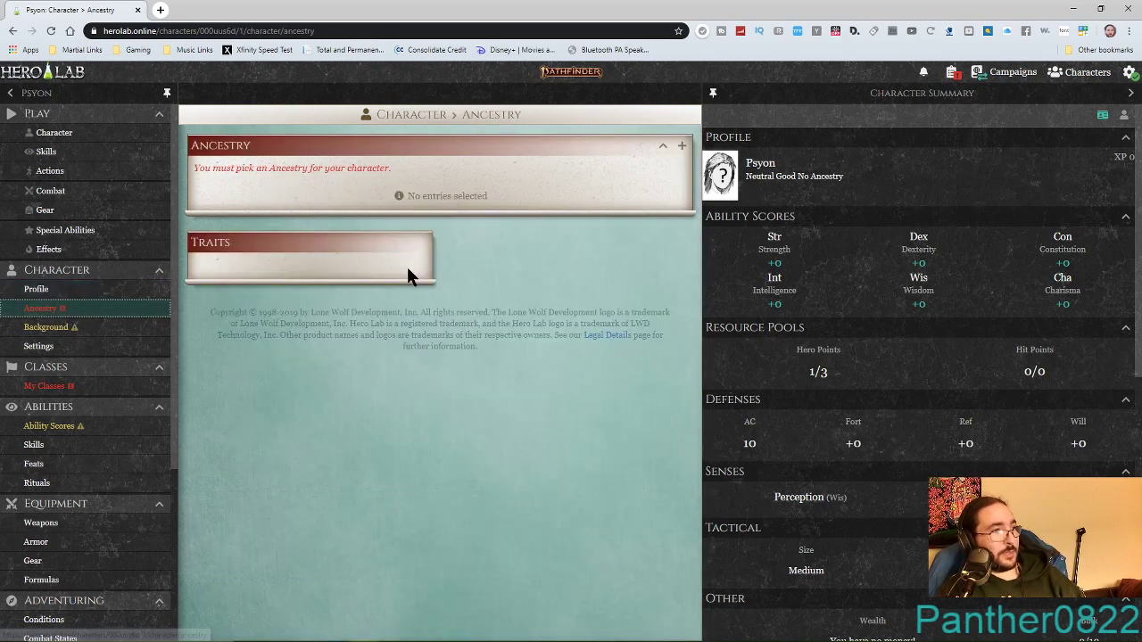
click(682, 147)
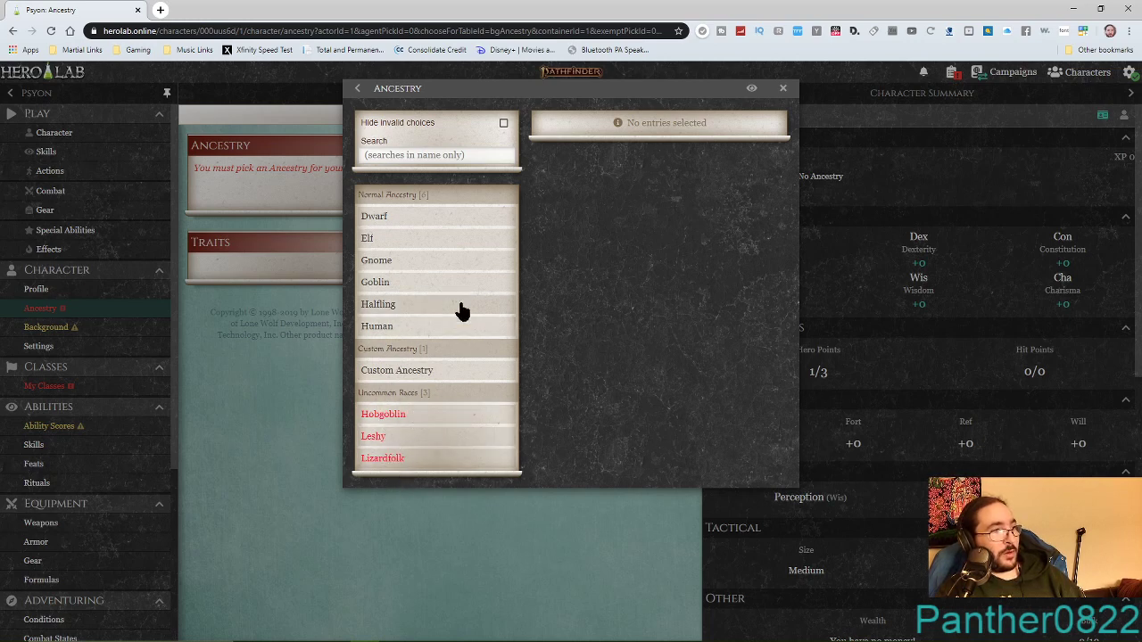
click(403, 246)
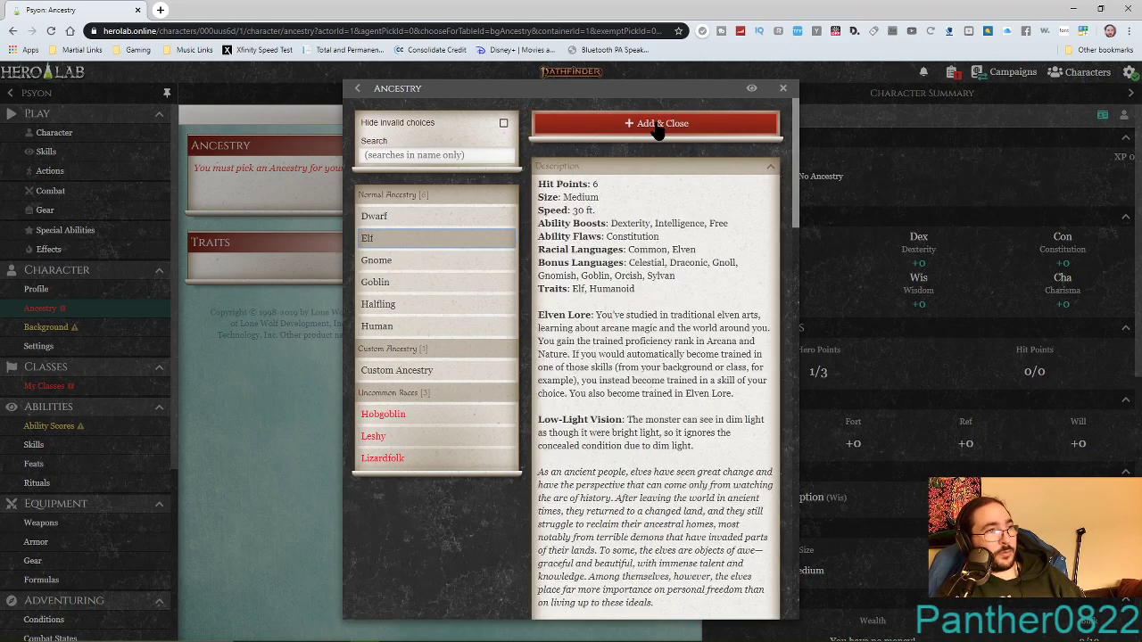
click(657, 124)
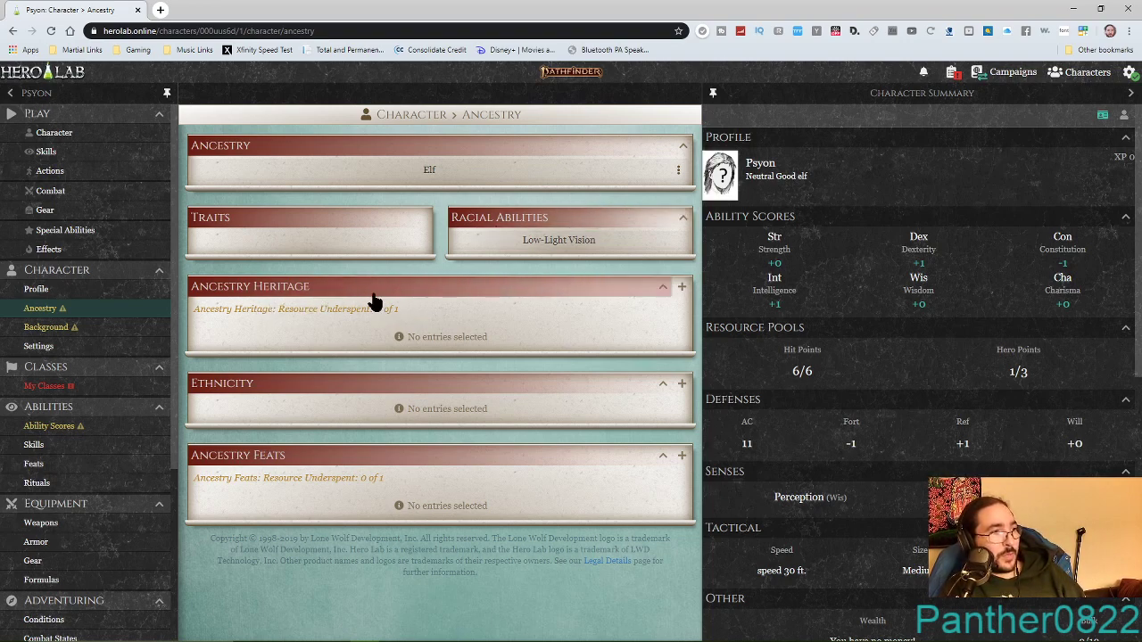
click(682, 288)
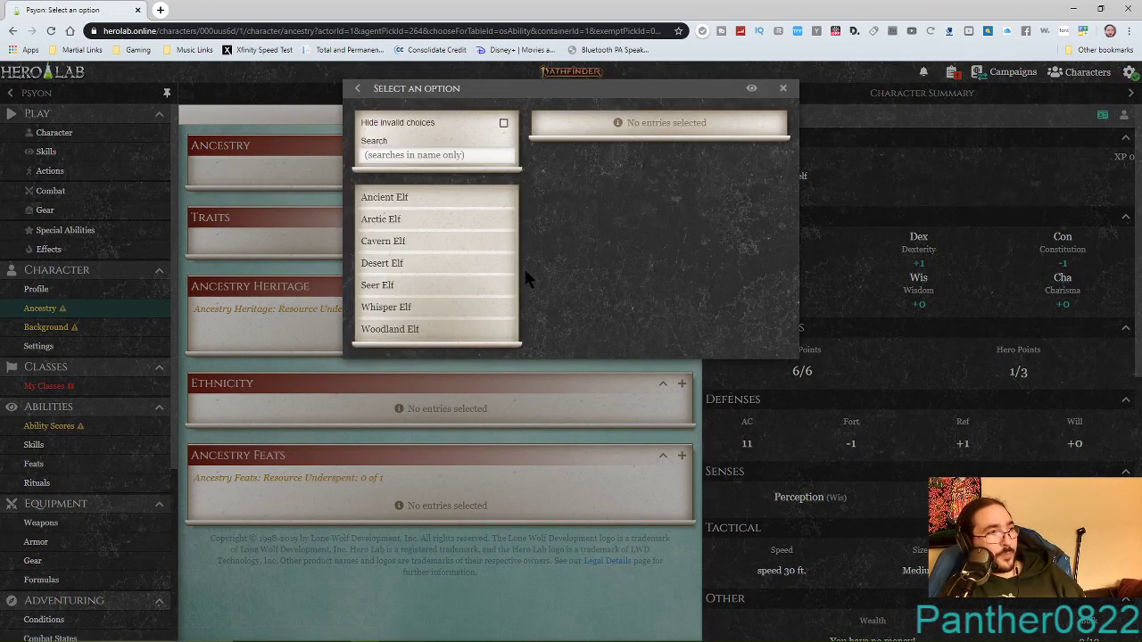
click(453, 314)
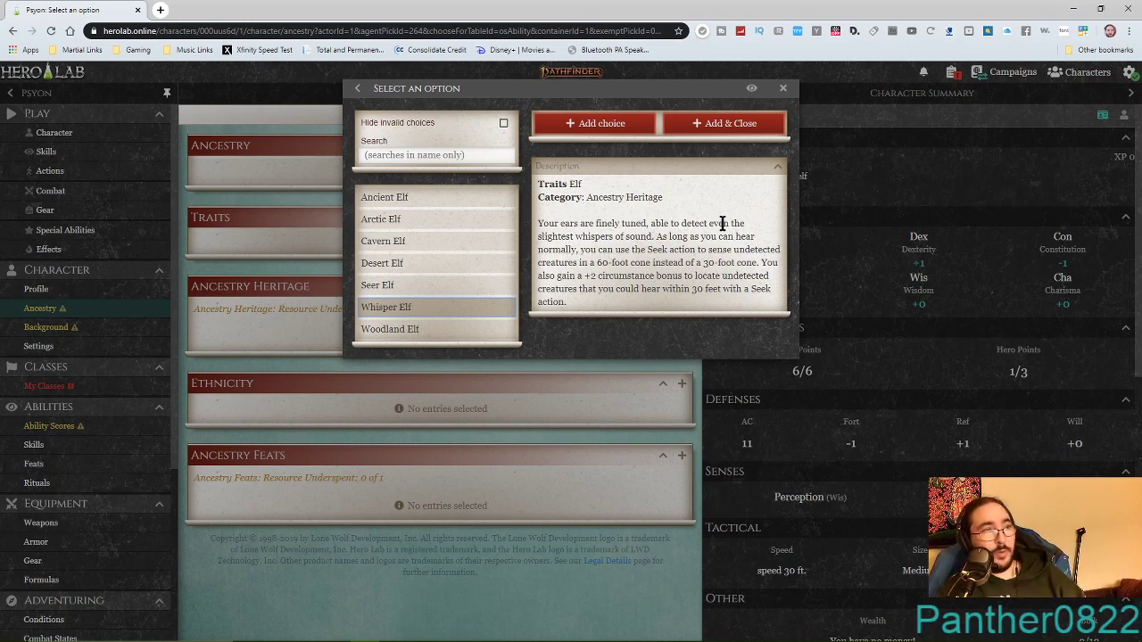
click(782, 88)
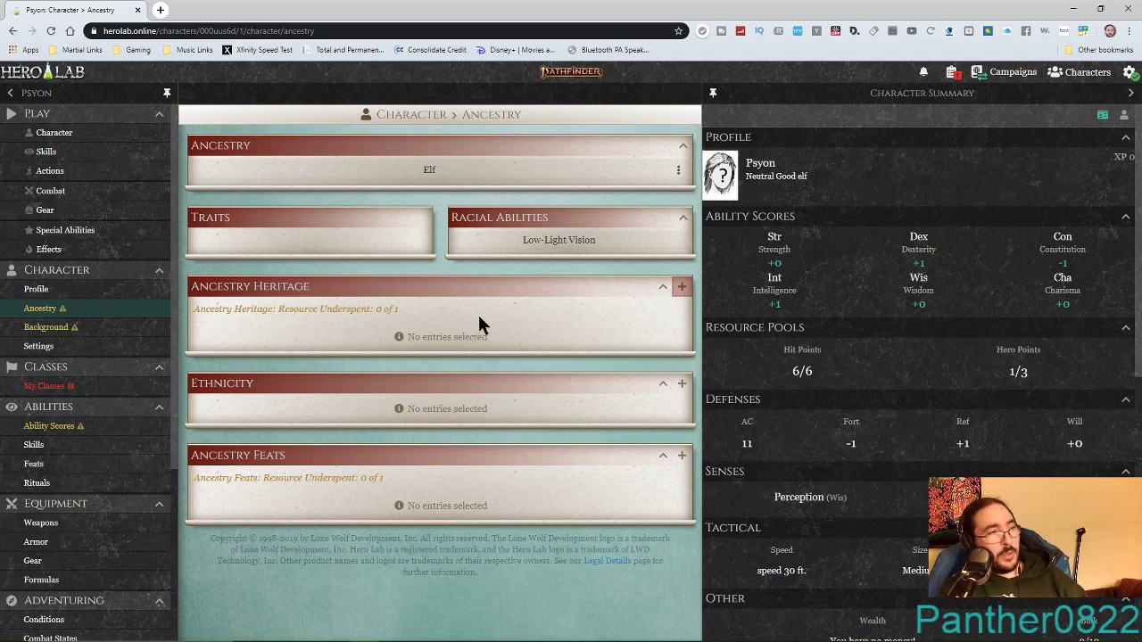
Add the Whisper Elf ancestry heritage to Psyon.
click(683, 286)
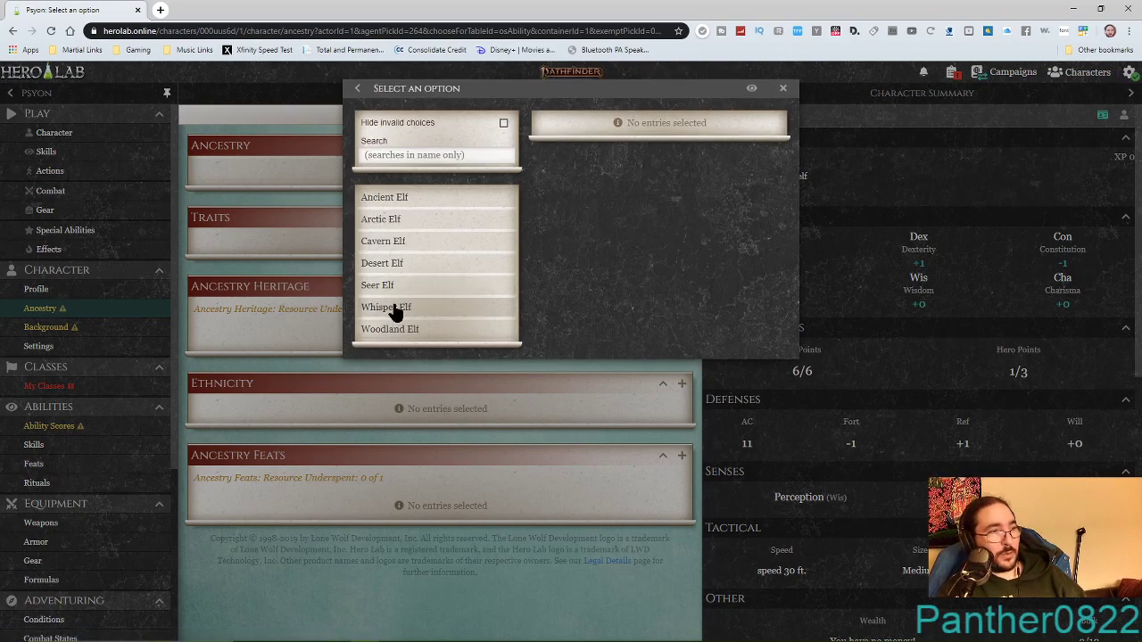
click(395, 307)
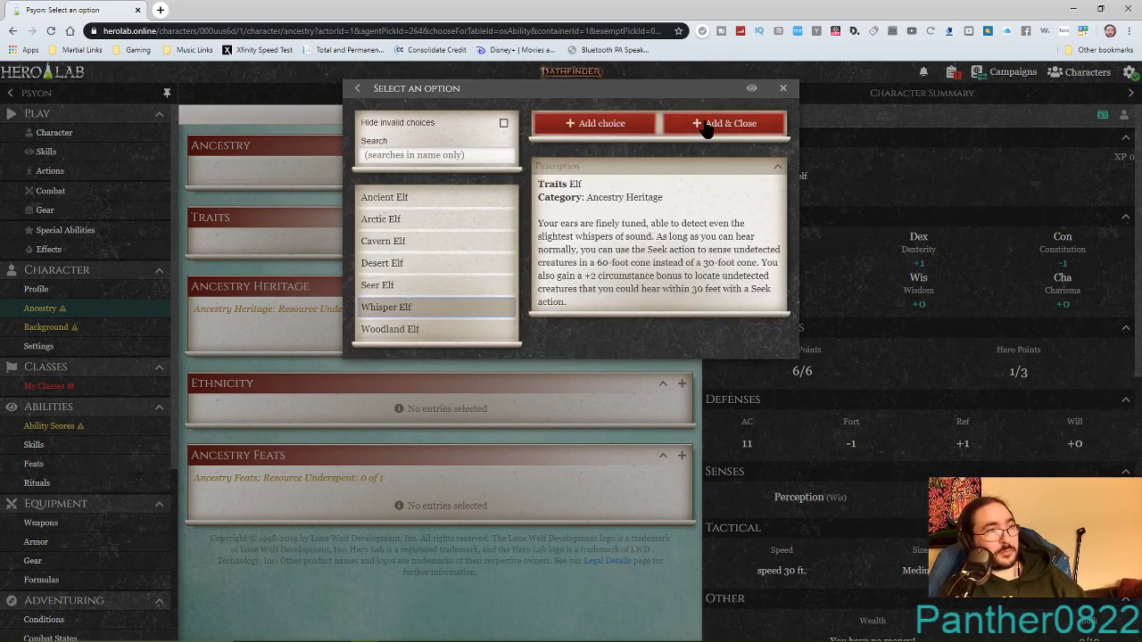
click(721, 123)
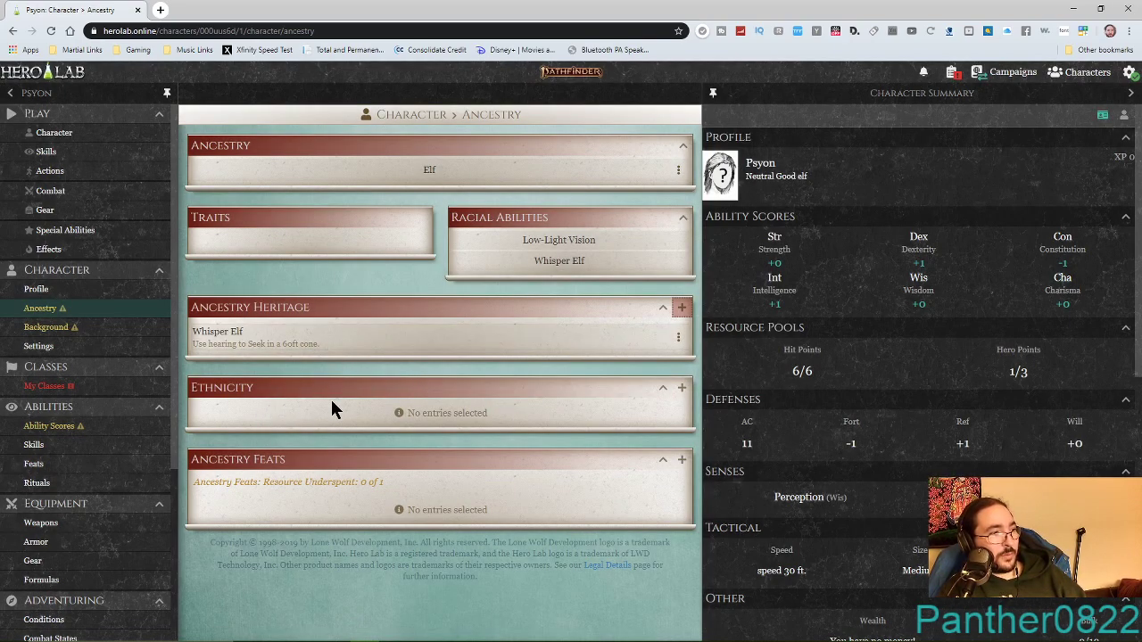
Compare the Aiudeen and Ilverani ethnicities and add Ilverani as Psyon's ethnicity.
click(683, 393)
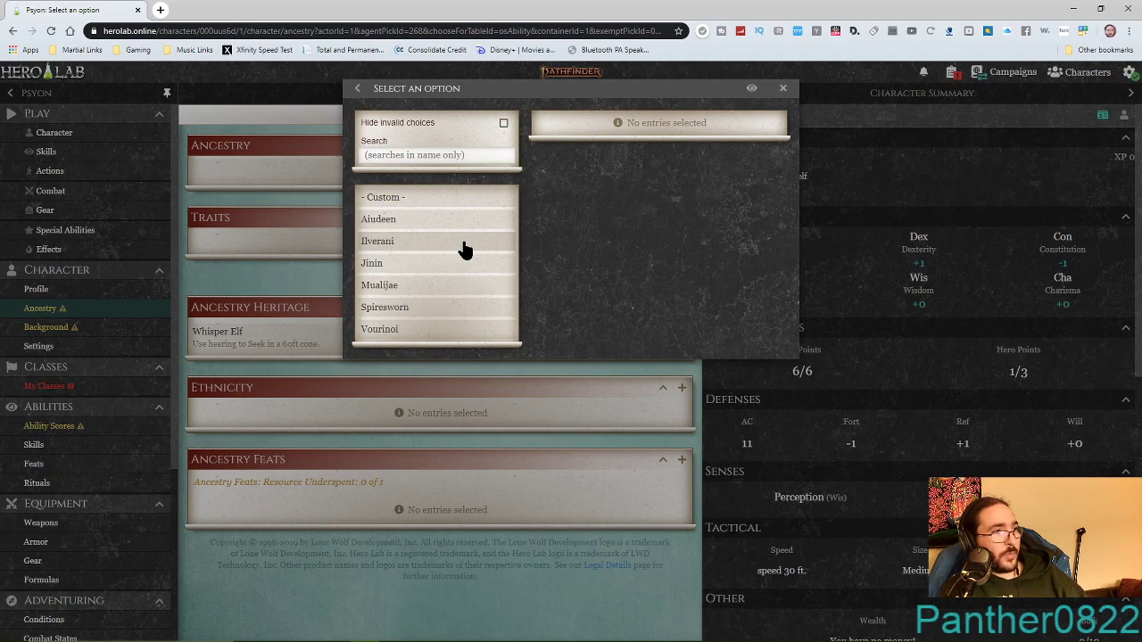
click(415, 228)
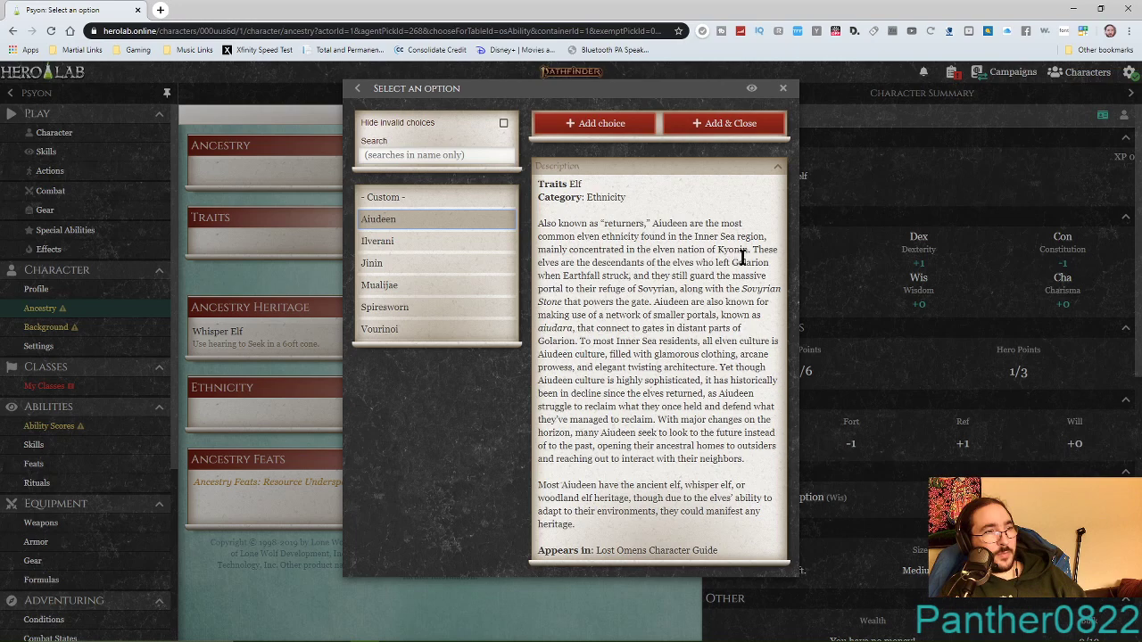
click(407, 252)
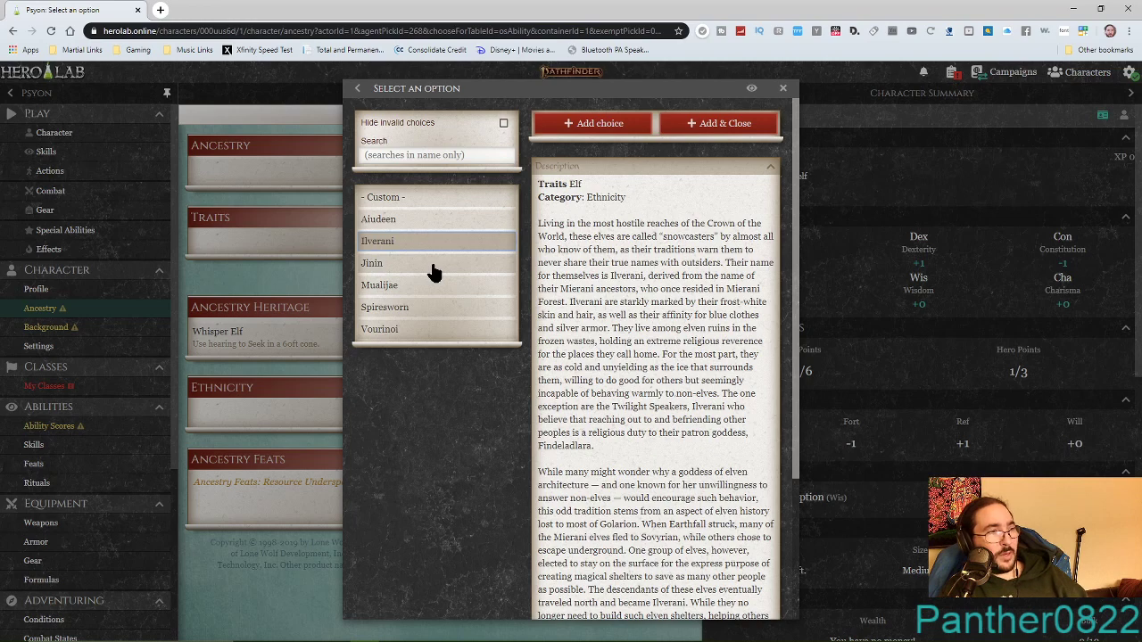
click(706, 125)
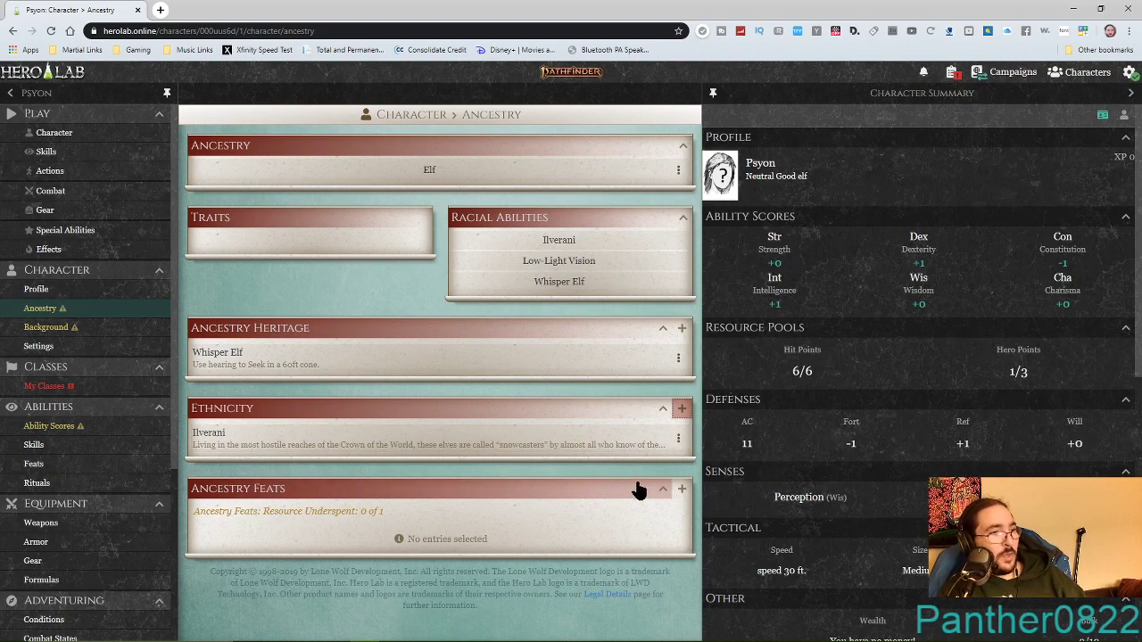
Hide the invalid feat choices and add Nimble Elf as Psyon's ancestry feat.
click(680, 492)
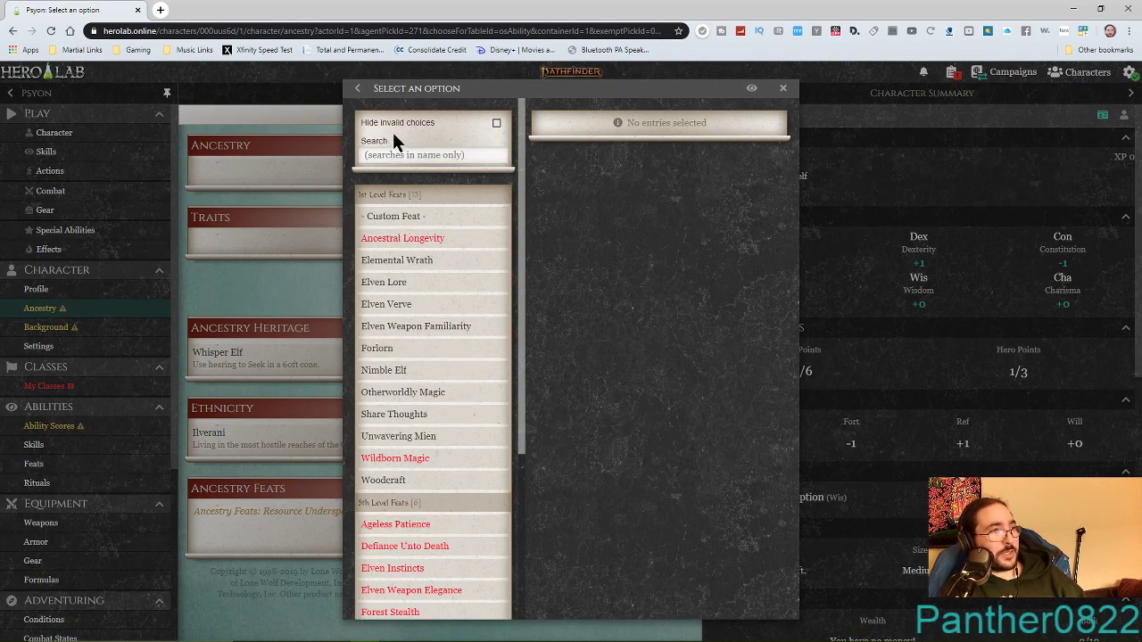
click(497, 125)
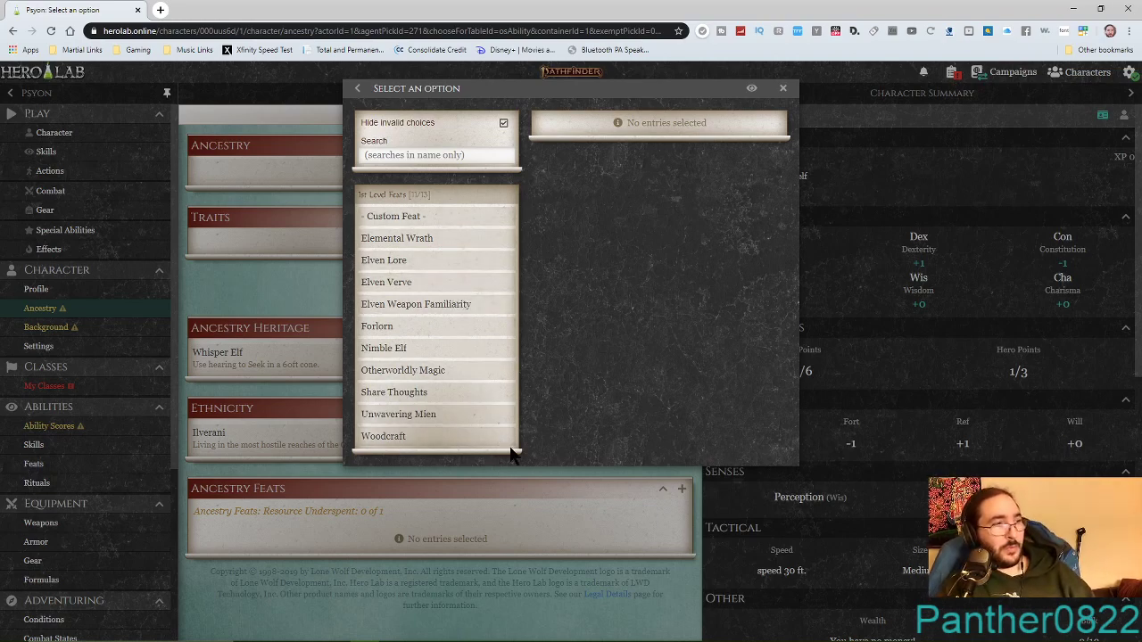
click(451, 358)
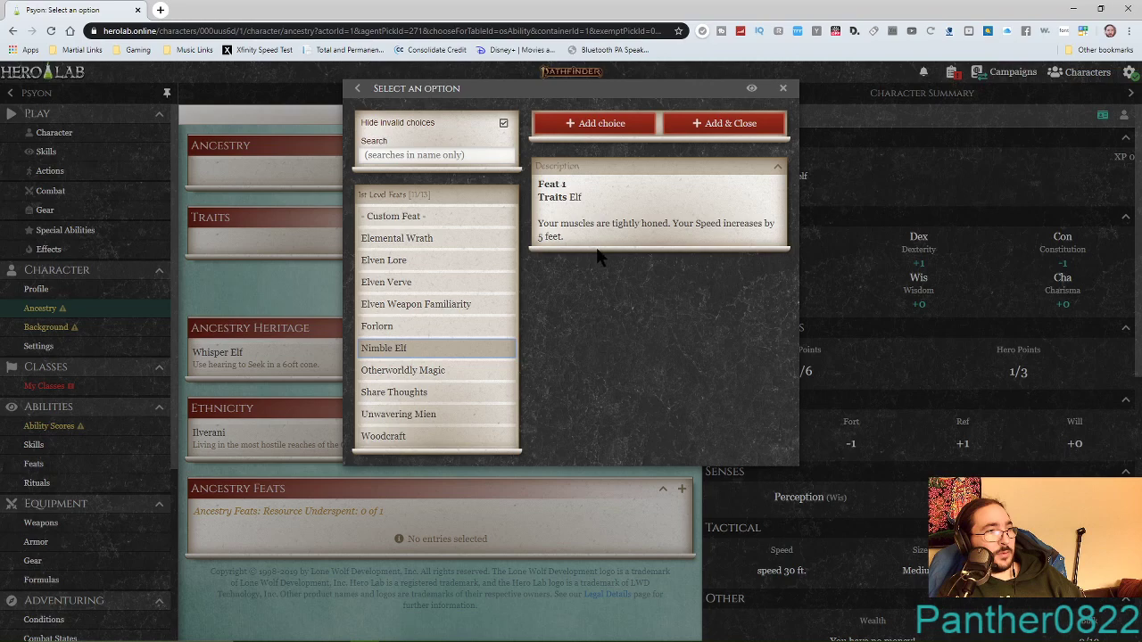
click(729, 125)
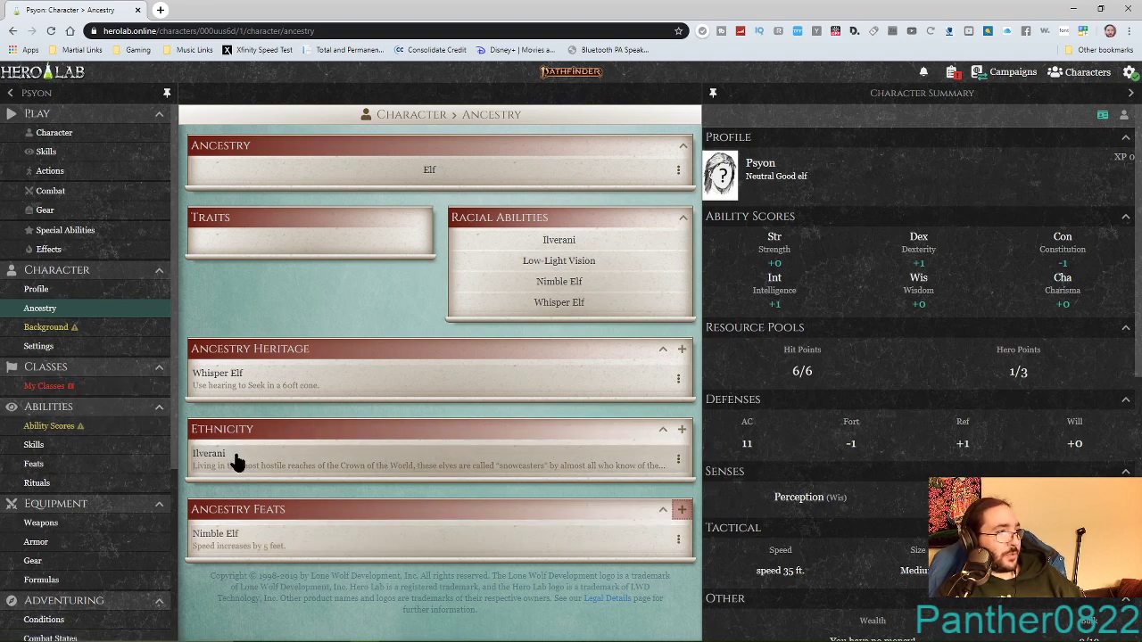
Add Draconic to Psyon's known languages in the background section.
click(87, 329)
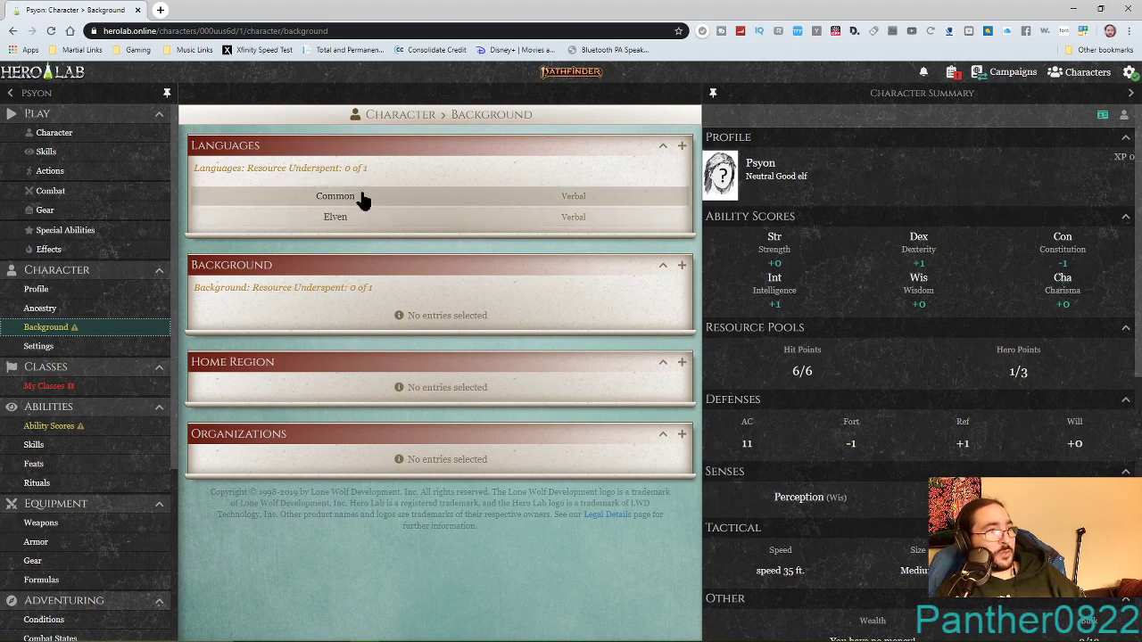
click(681, 147)
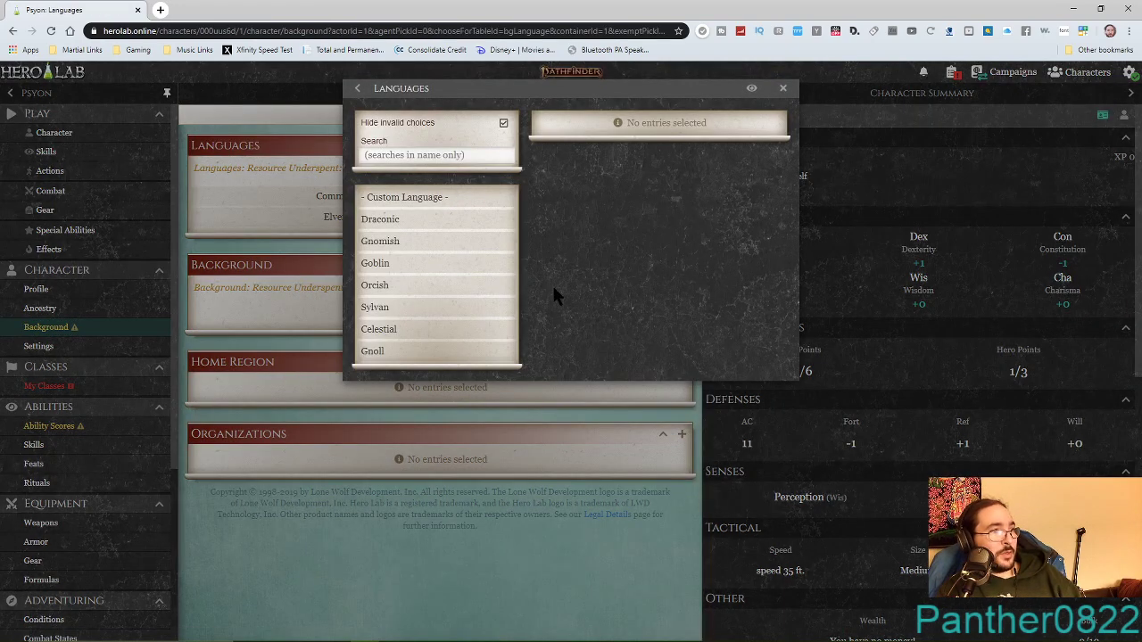
click(402, 223)
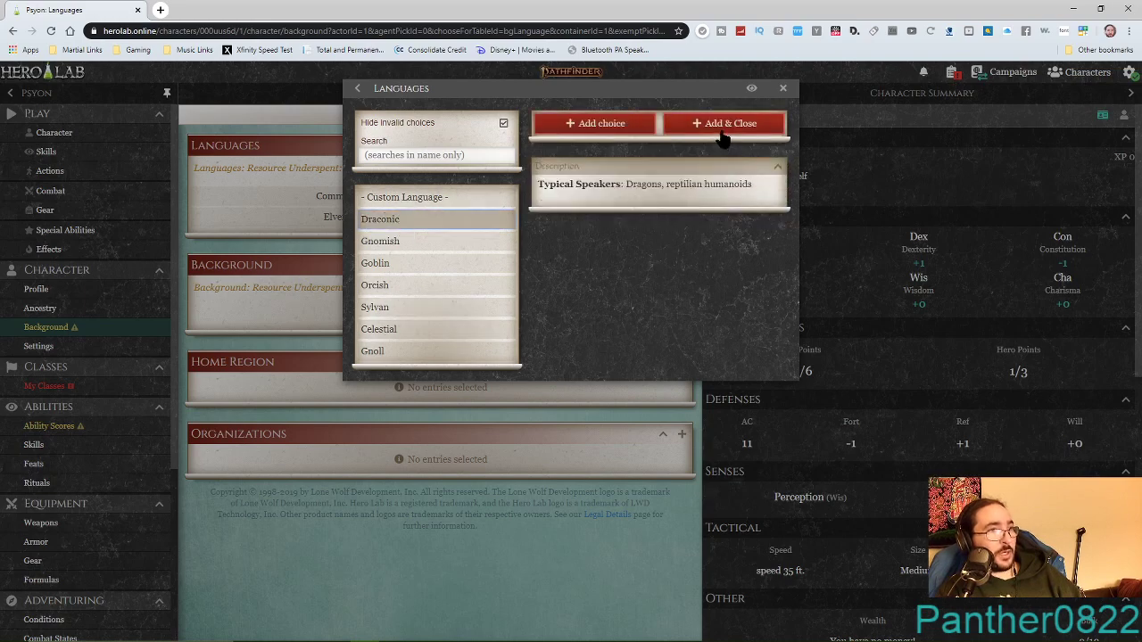
click(724, 125)
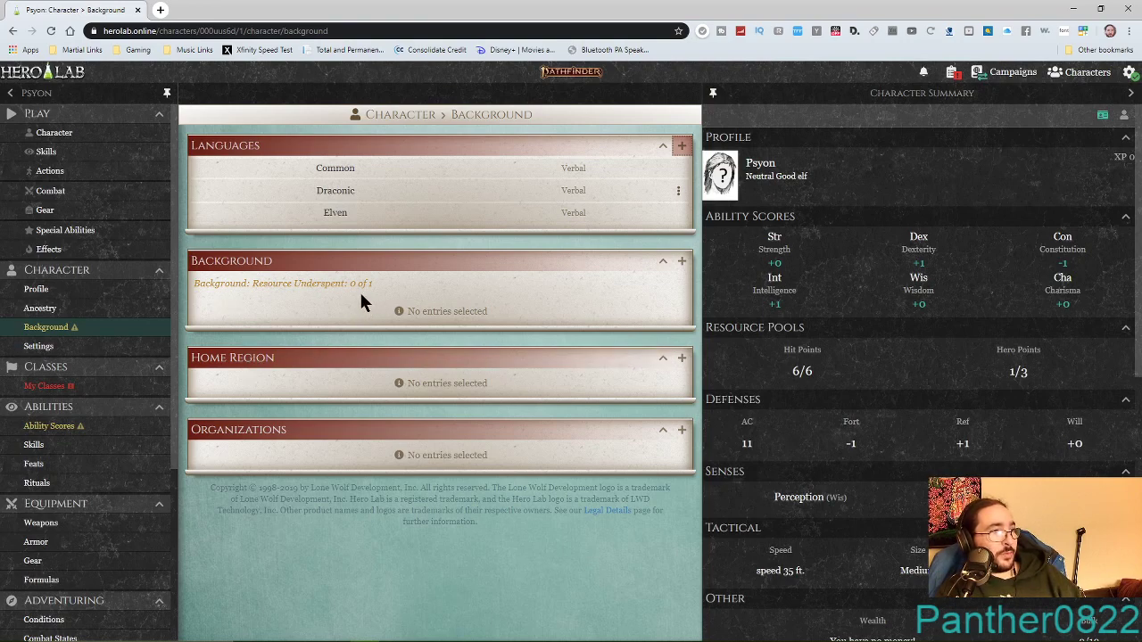
Browse the list of available backgrounds for Psyon and read the description of Barrister.
click(681, 261)
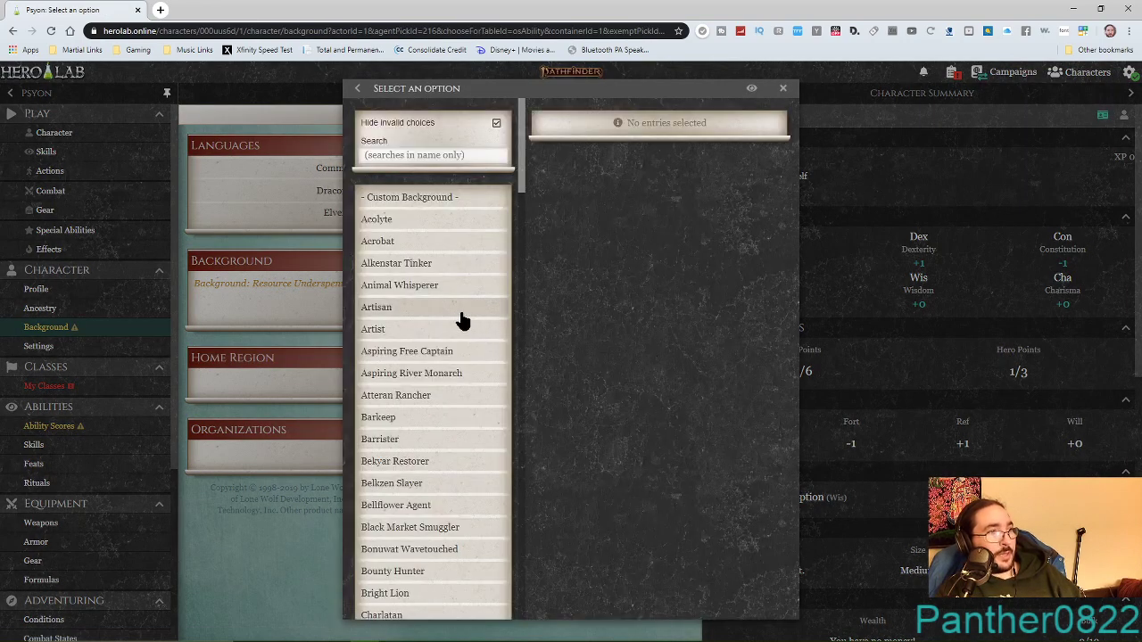
scroll(446, 308, down, 2)
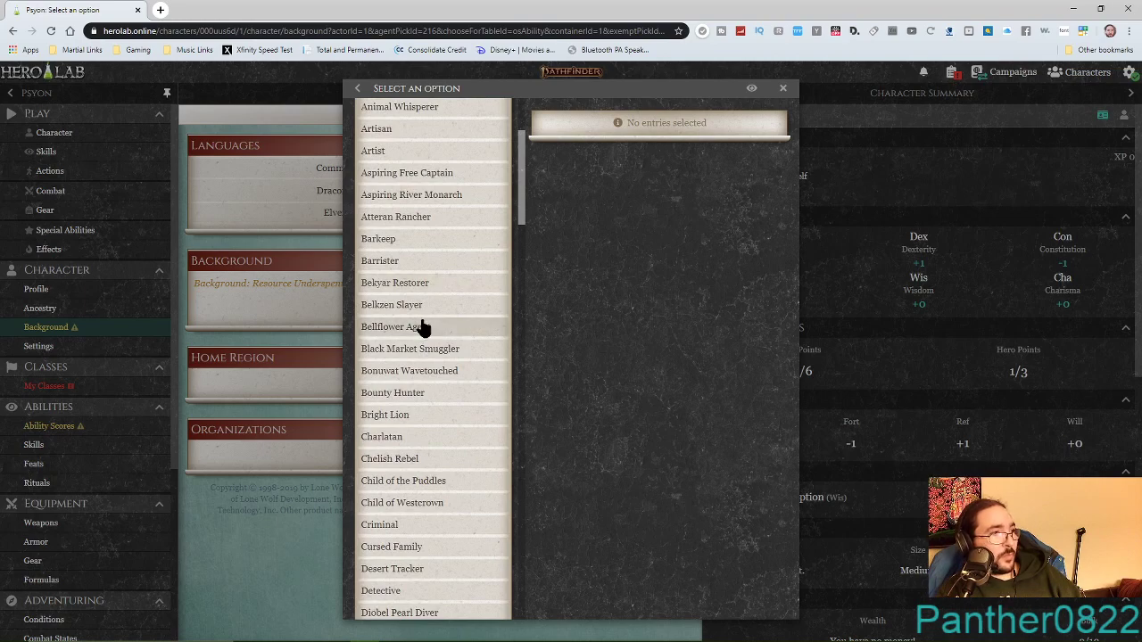
scroll(424, 329, down, 3)
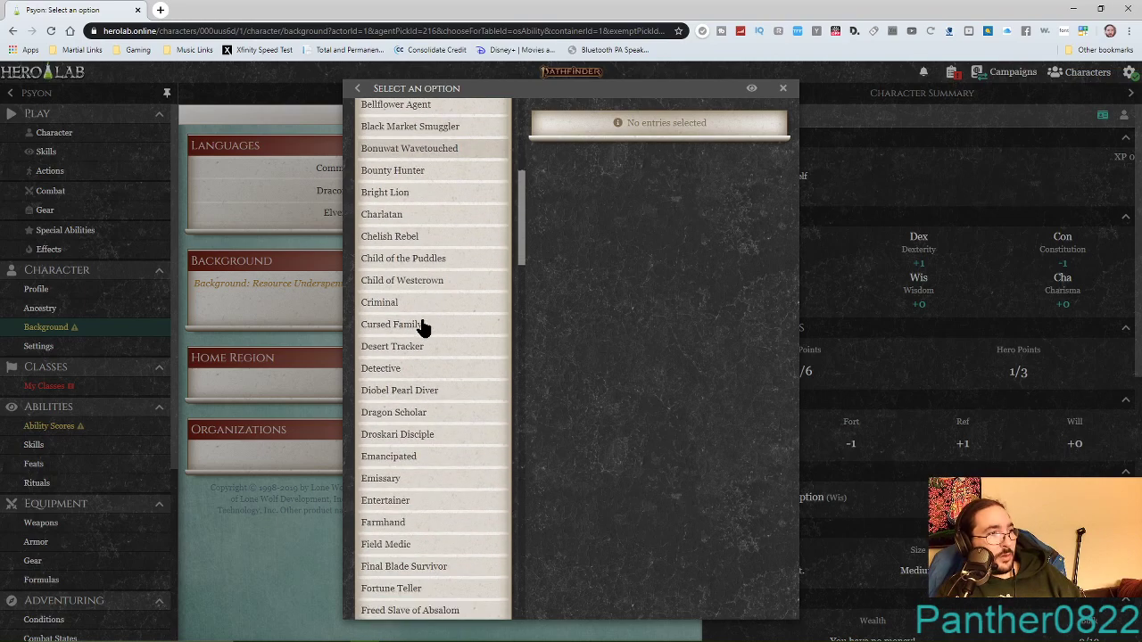
scroll(424, 328, down, 6)
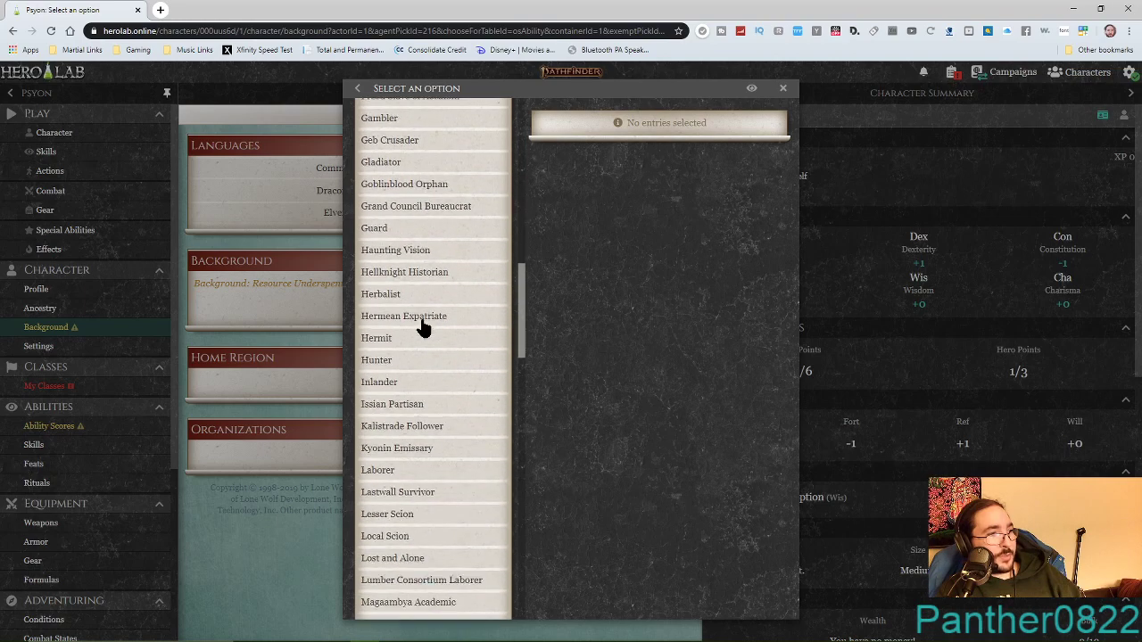
scroll(424, 328, up, 10)
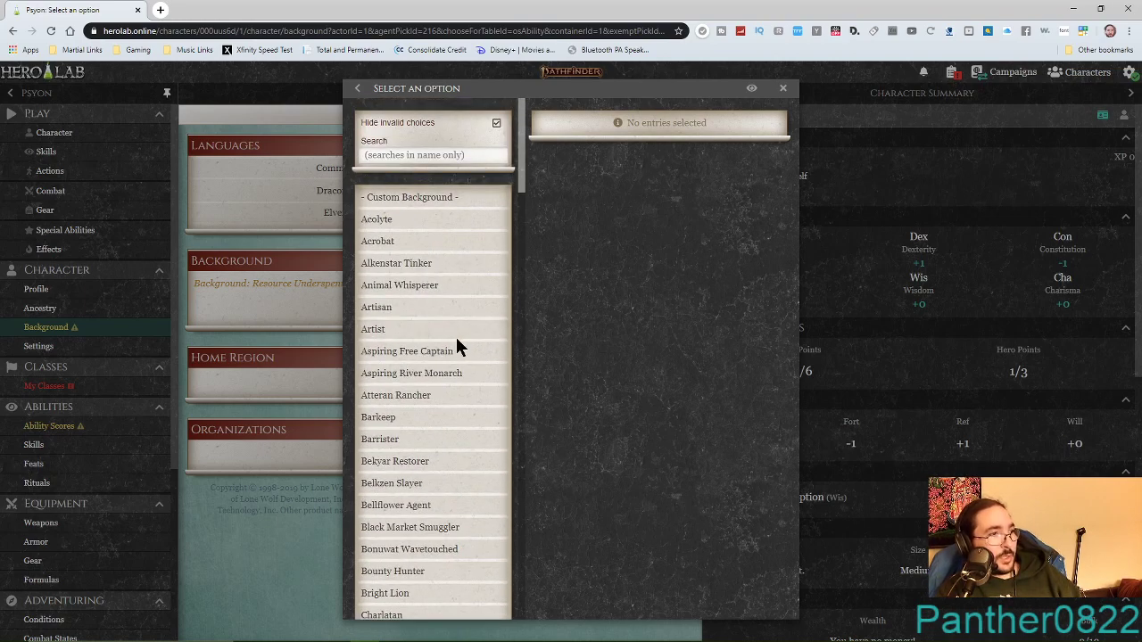
scroll(446, 357, down, 1)
scroll(446, 365, down, 2)
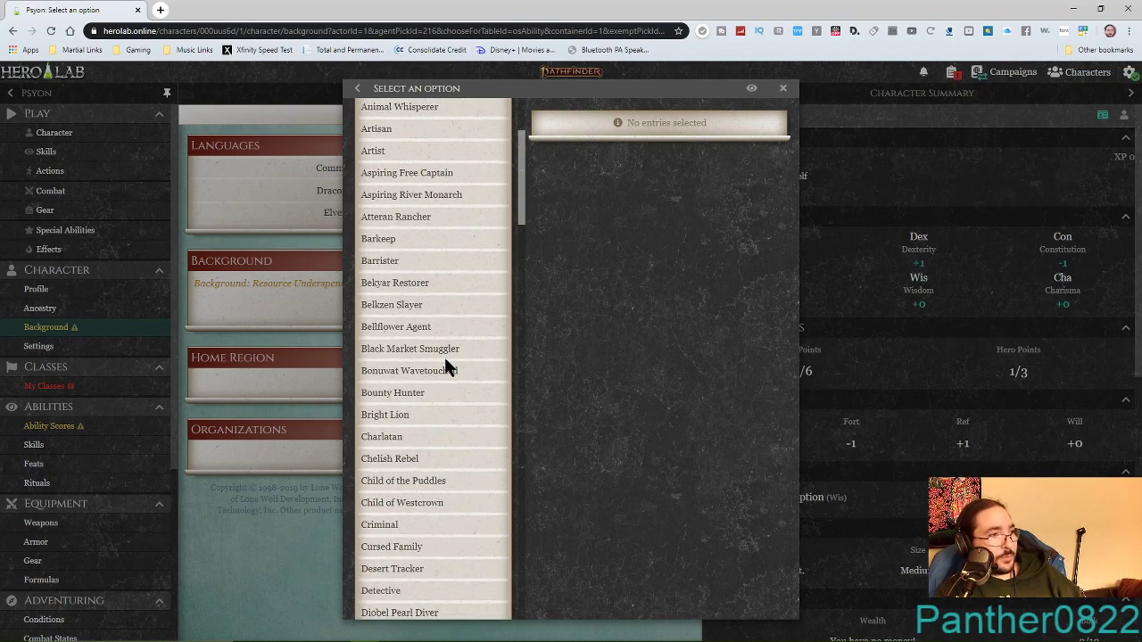
click(444, 270)
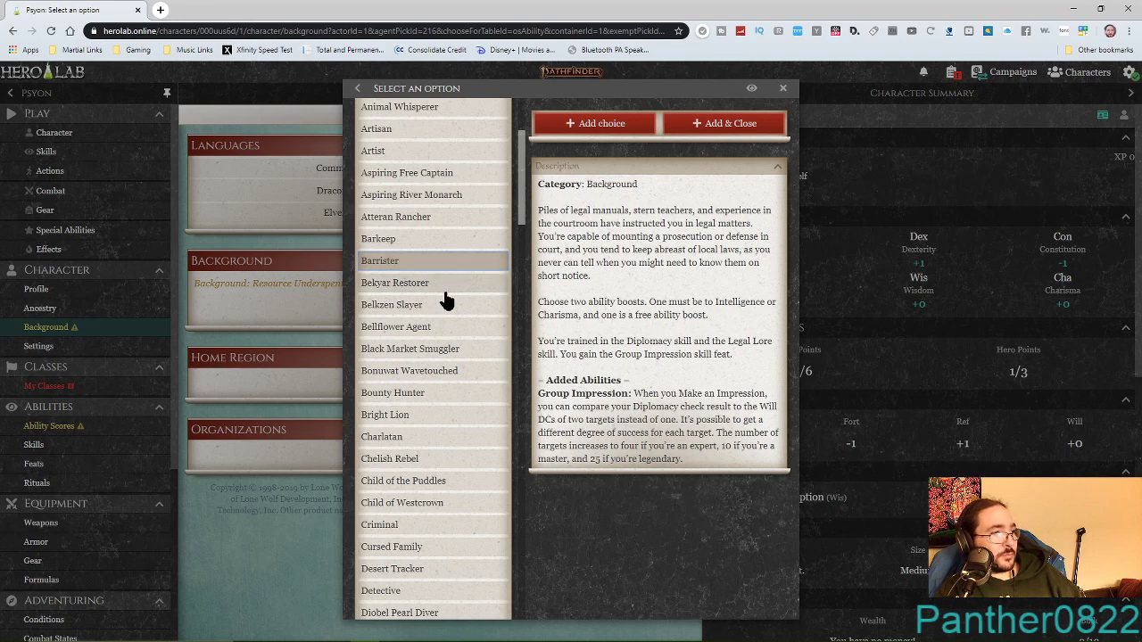
scroll(431, 406, down, 1)
scroll(431, 406, down, 1)
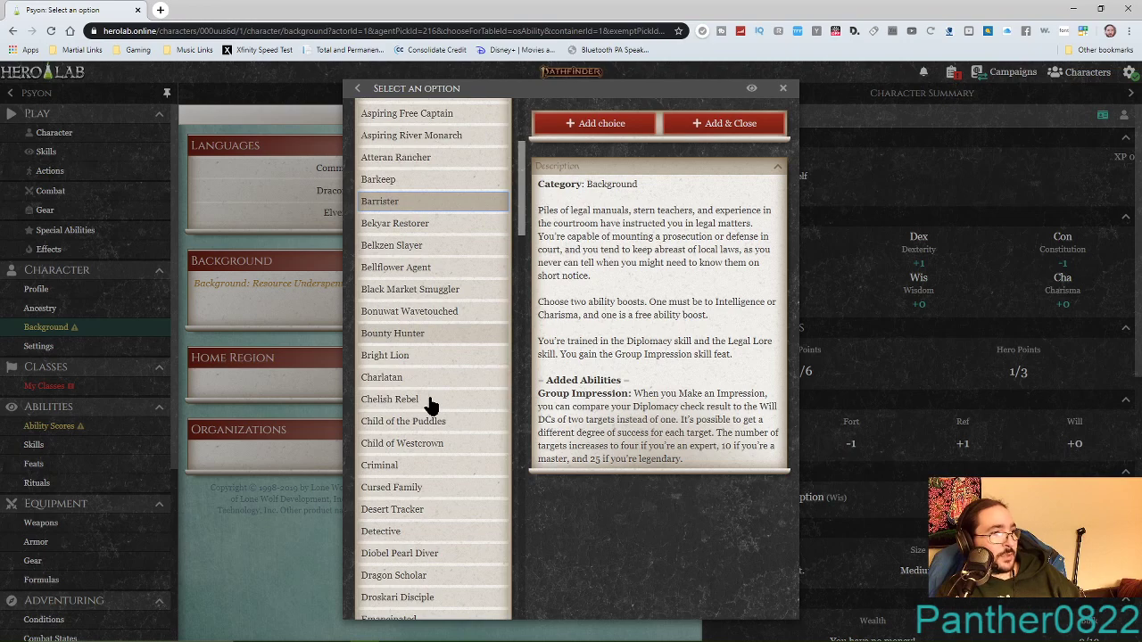
scroll(429, 406, down, 20)
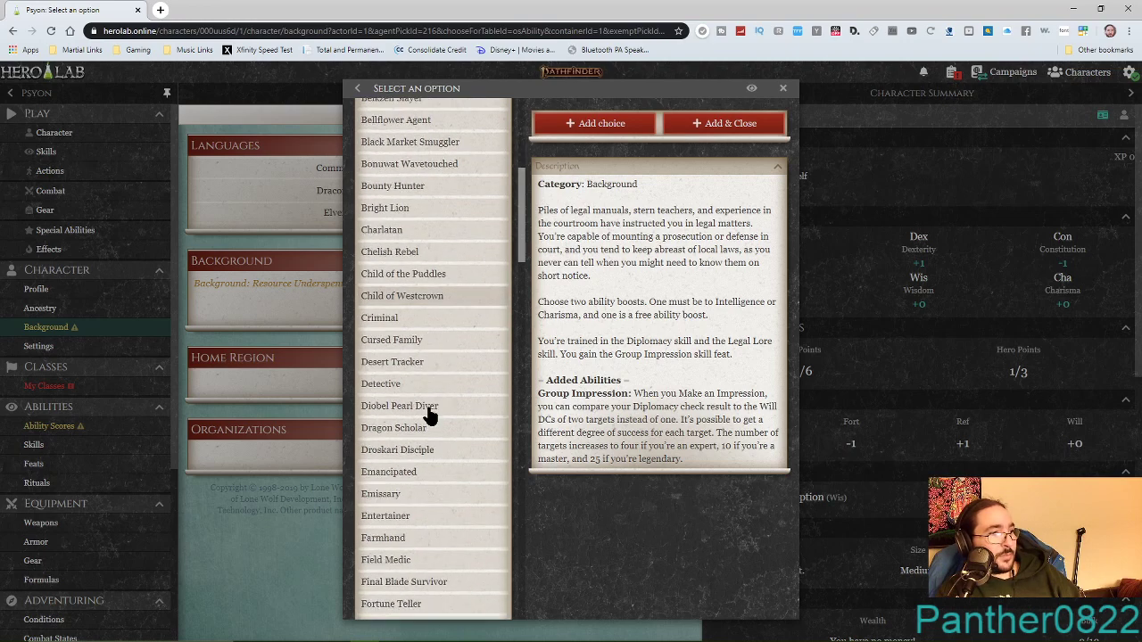
scroll(420, 413, down, 6)
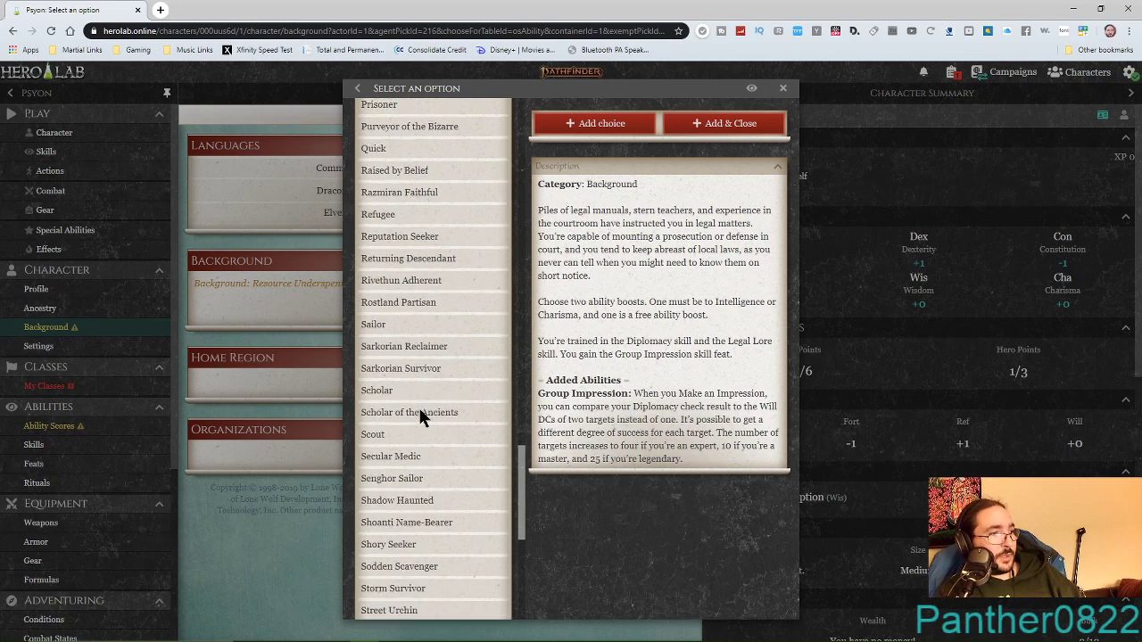
scroll(420, 413, up, 8)
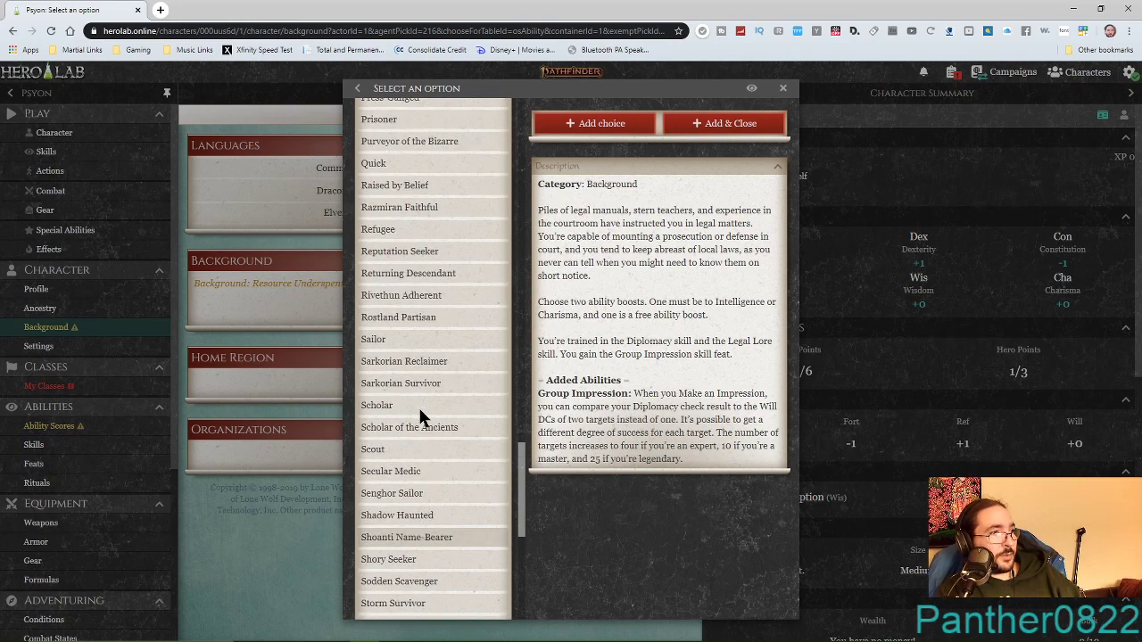
scroll(423, 415, up, 2)
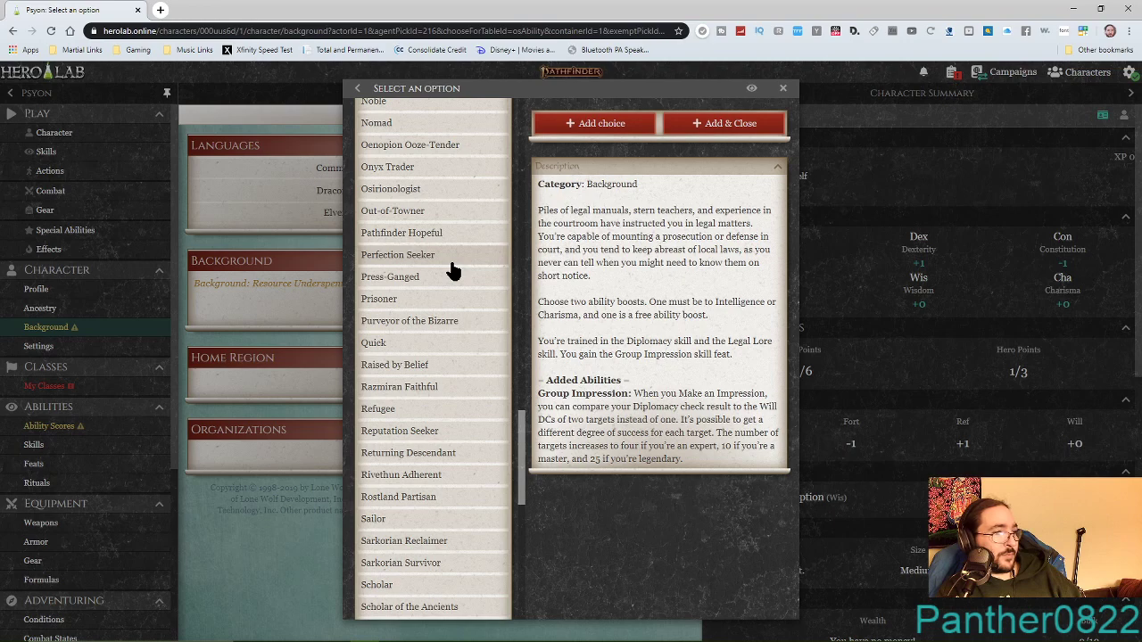
Add Acrobat as Psyon's background.
scroll(453, 271, up, 20)
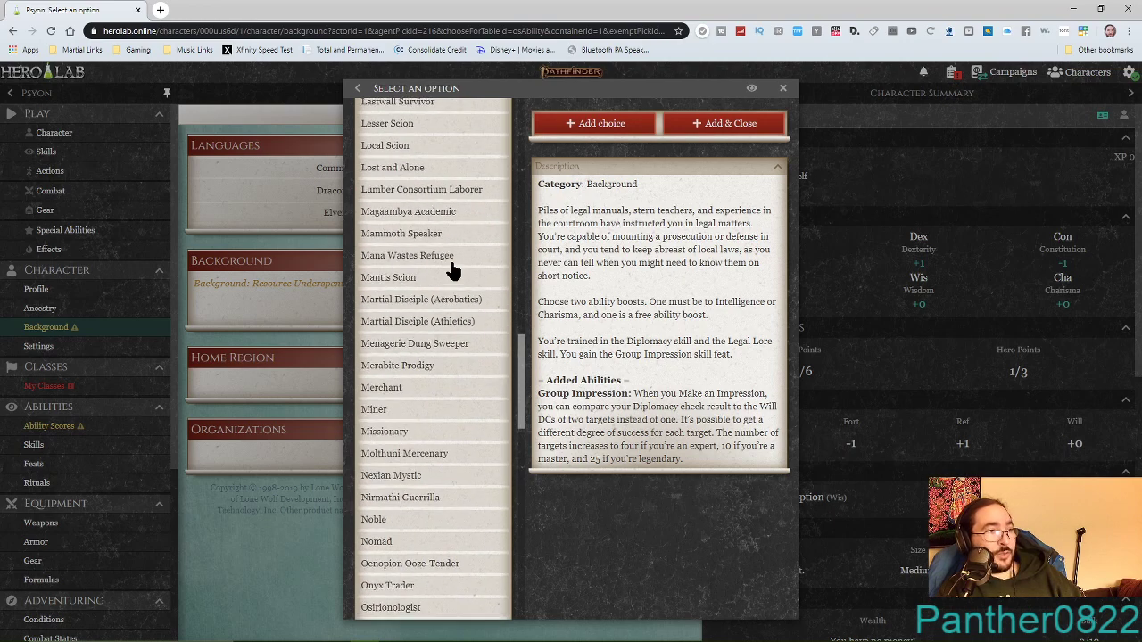
scroll(453, 270, up, 5)
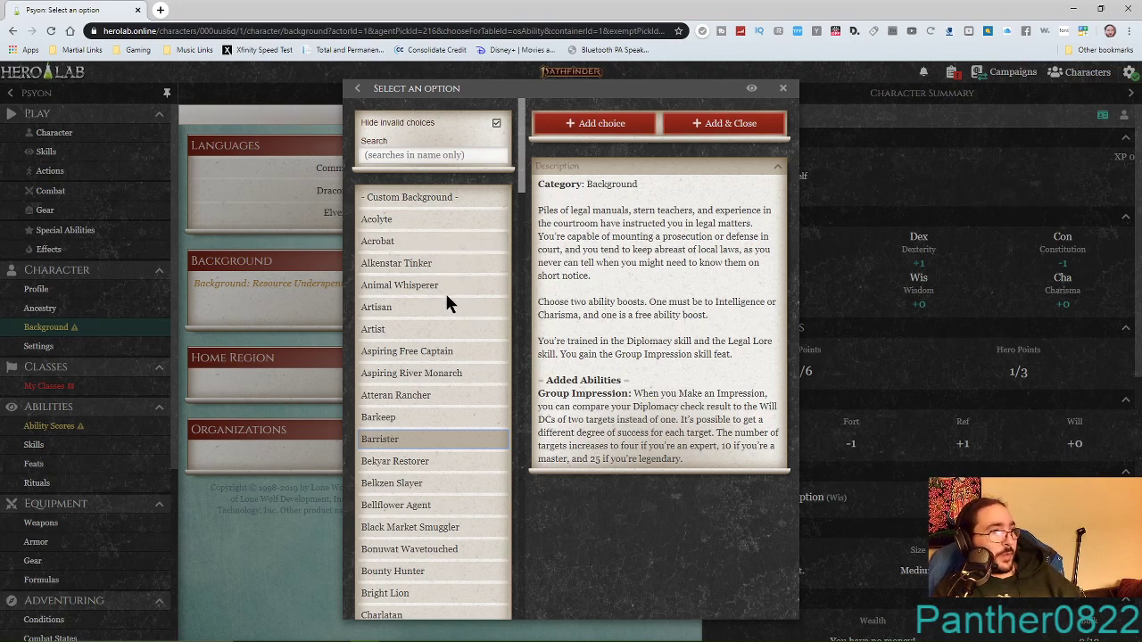
click(395, 242)
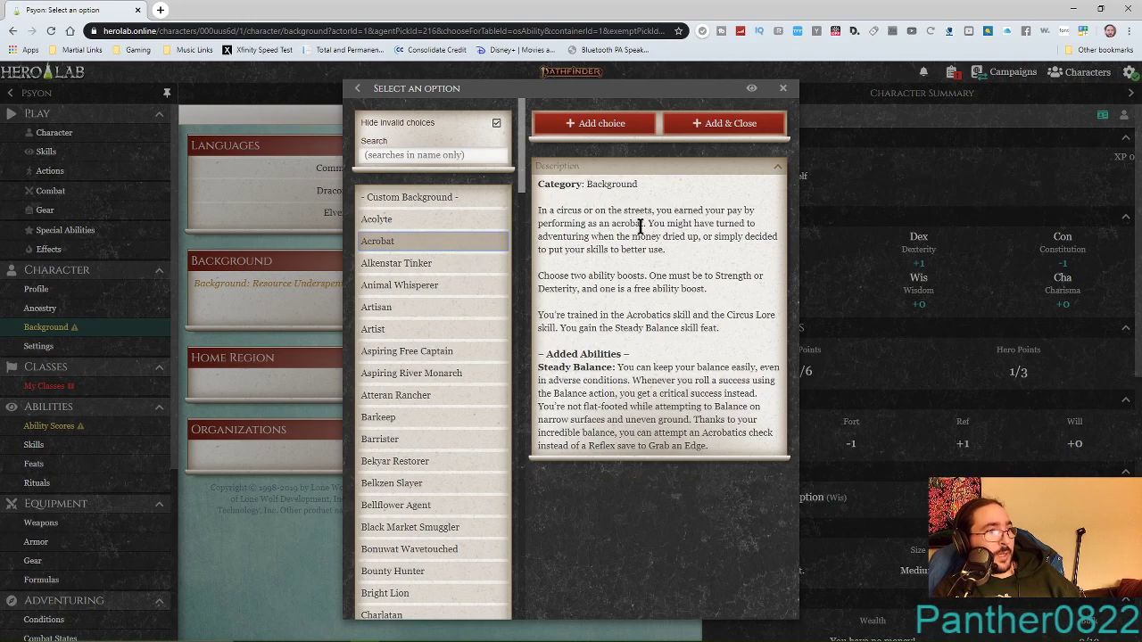
click(736, 125)
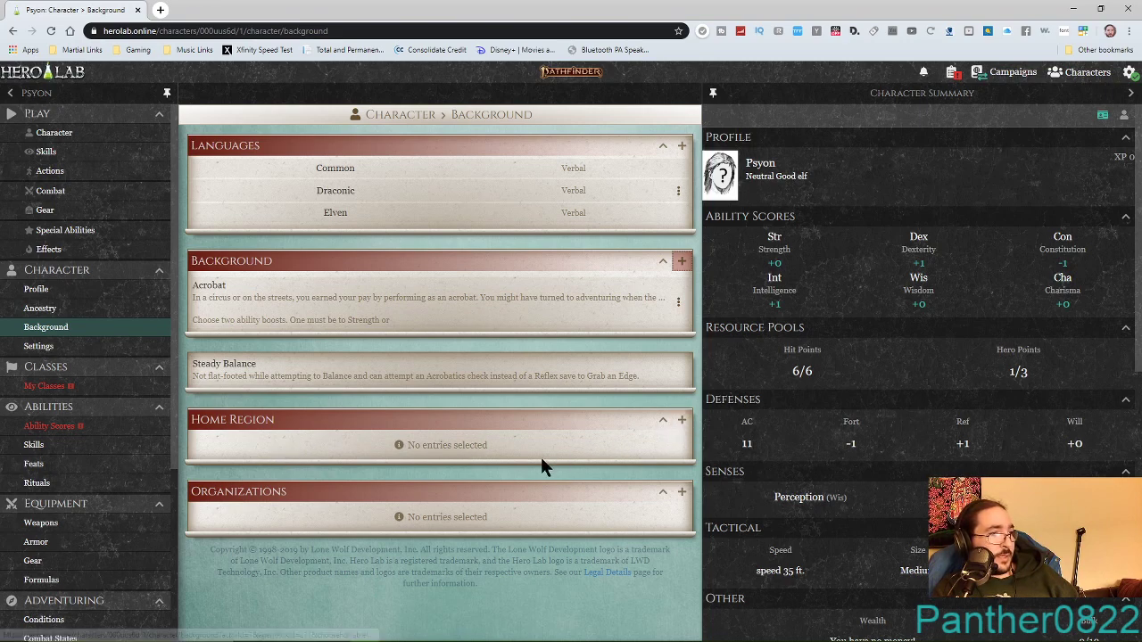
Add River Kingdoms, from the Broken Lands group, as Psyon's home region.
click(681, 421)
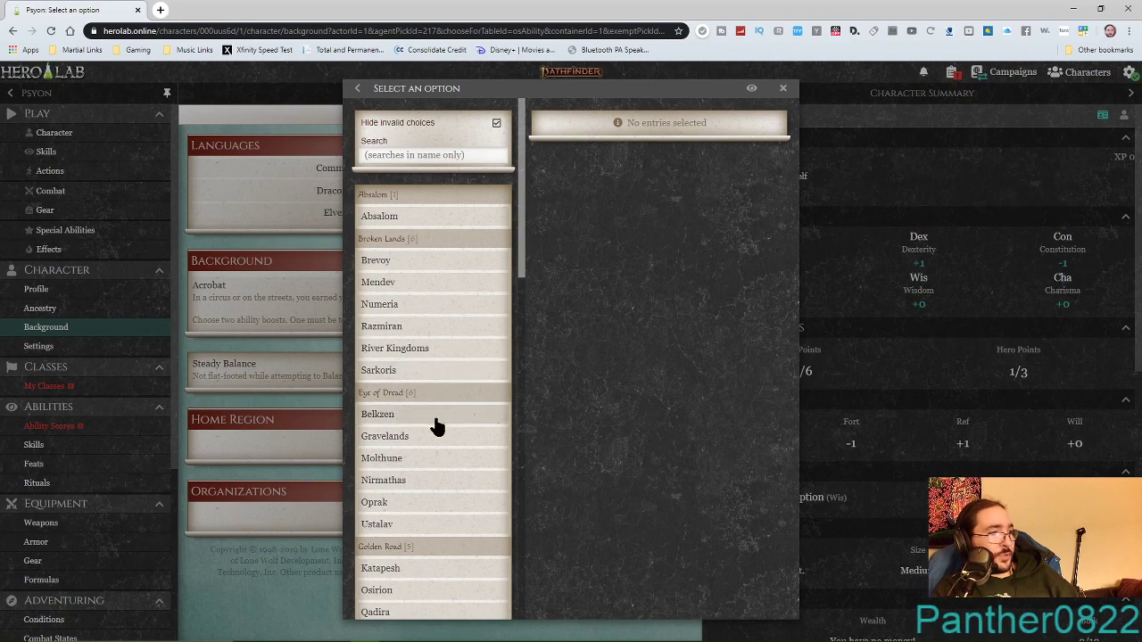
click(429, 353)
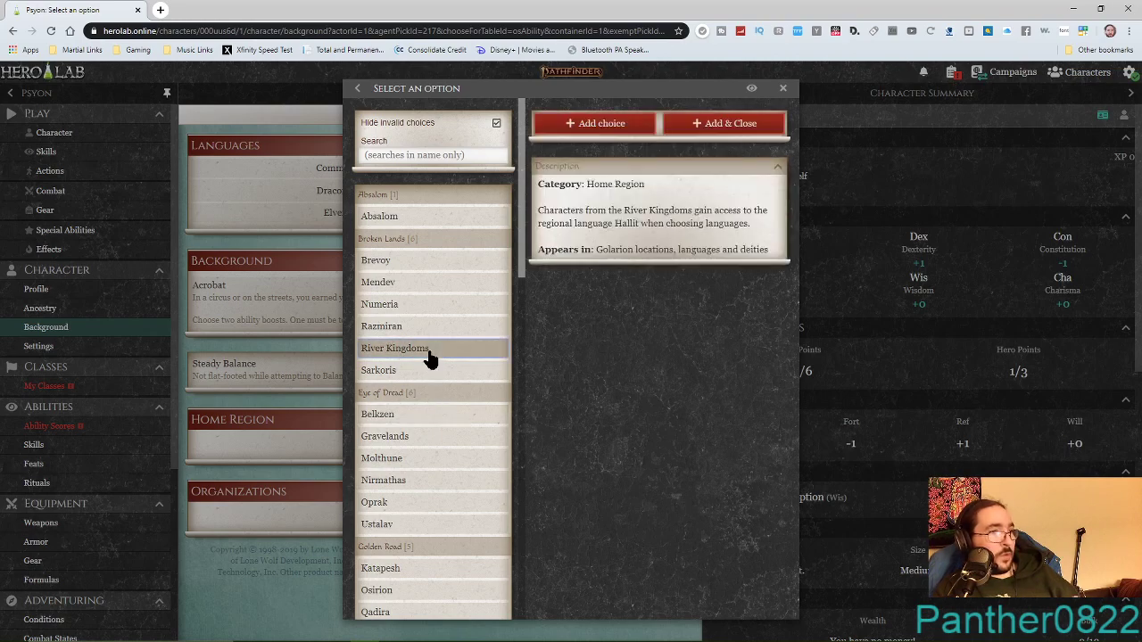
click(733, 130)
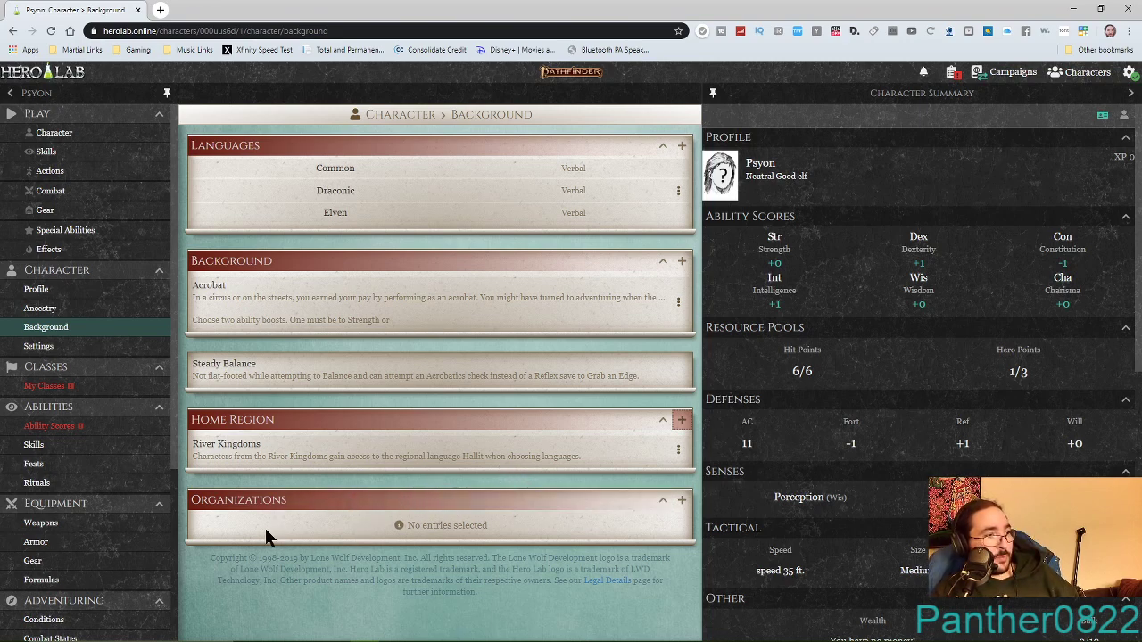
Add the Bellflower Network to Psyon's organizations.
click(682, 501)
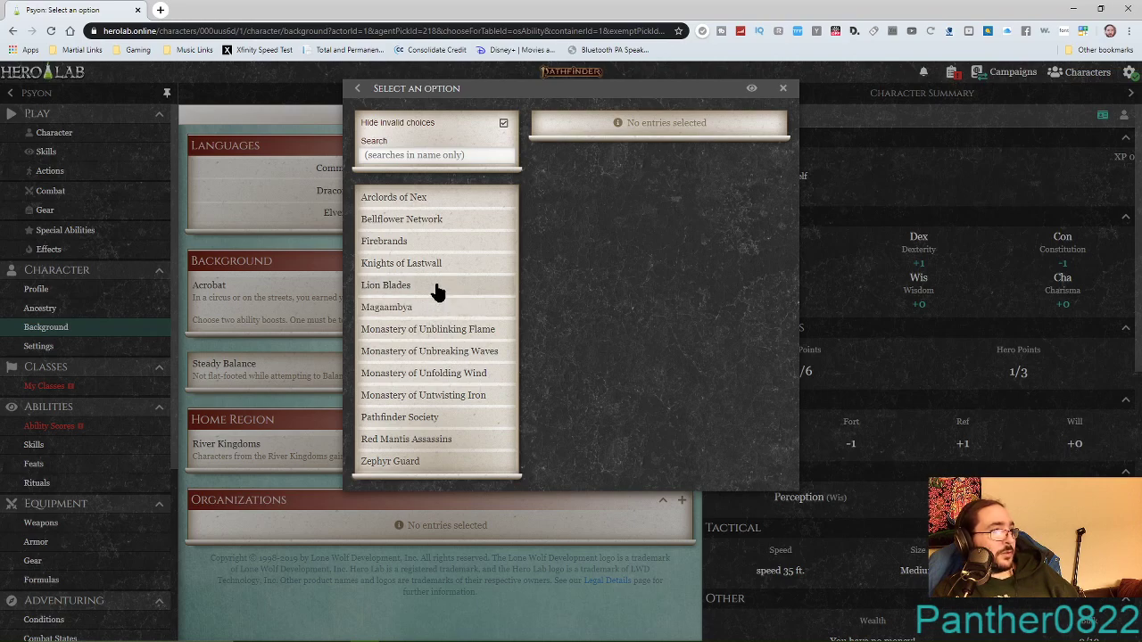
click(423, 226)
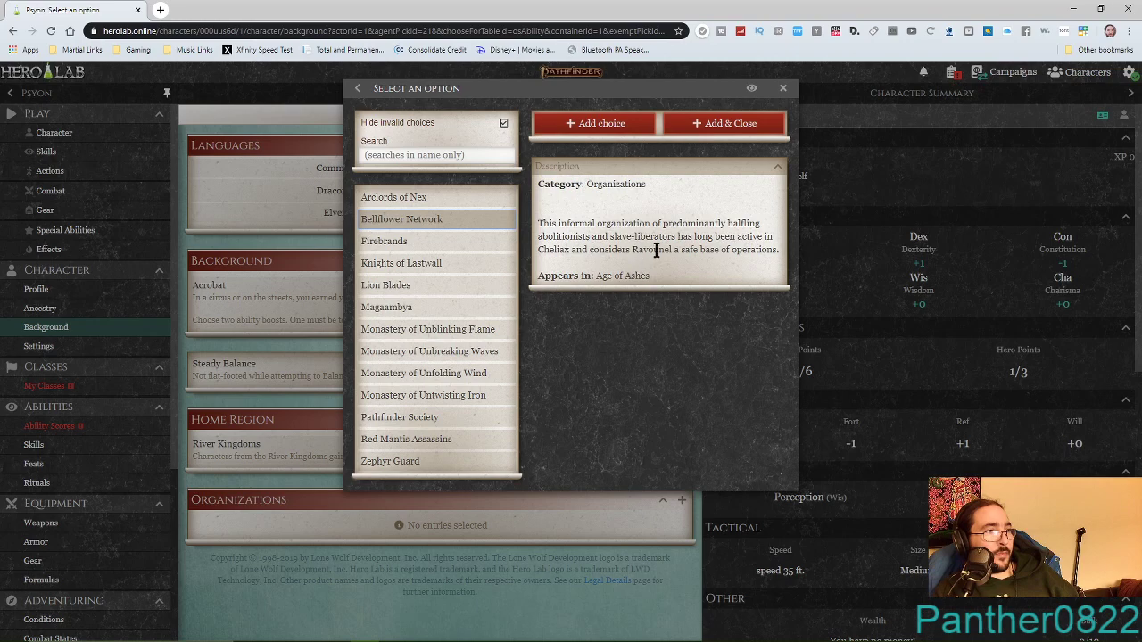
click(733, 123)
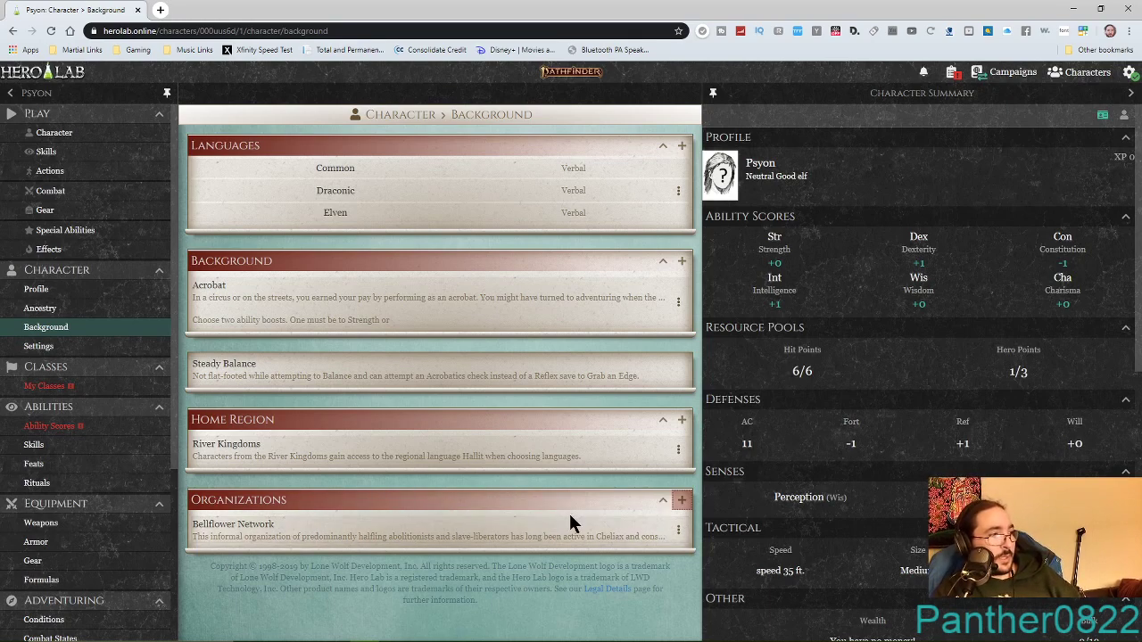
Add Bard as Psyon's class after reading its description.
click(71, 389)
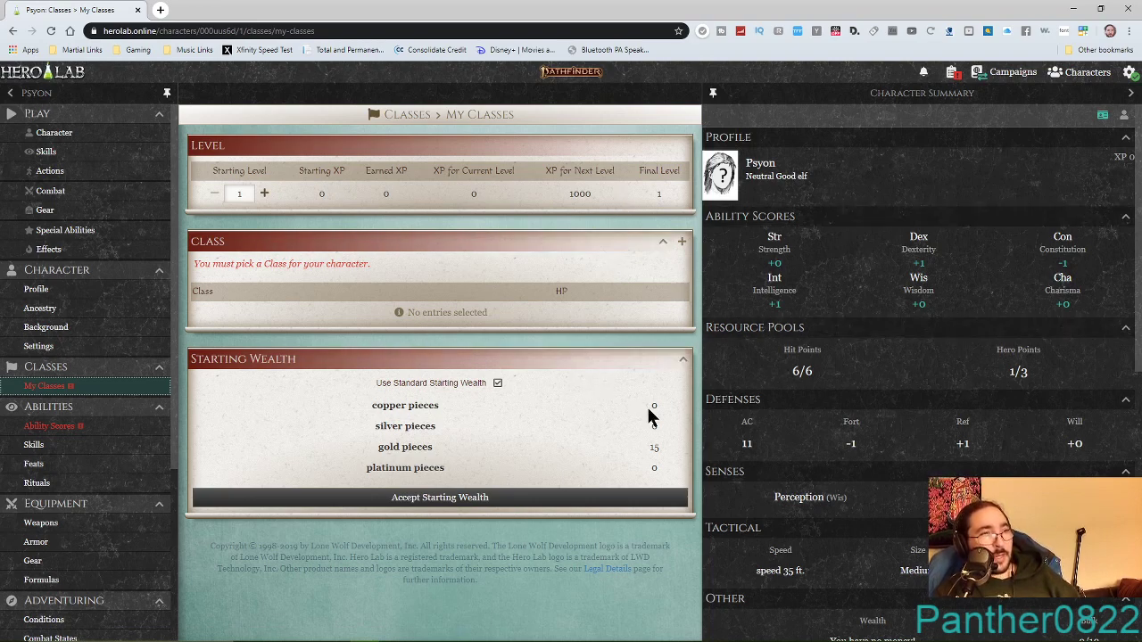
click(683, 245)
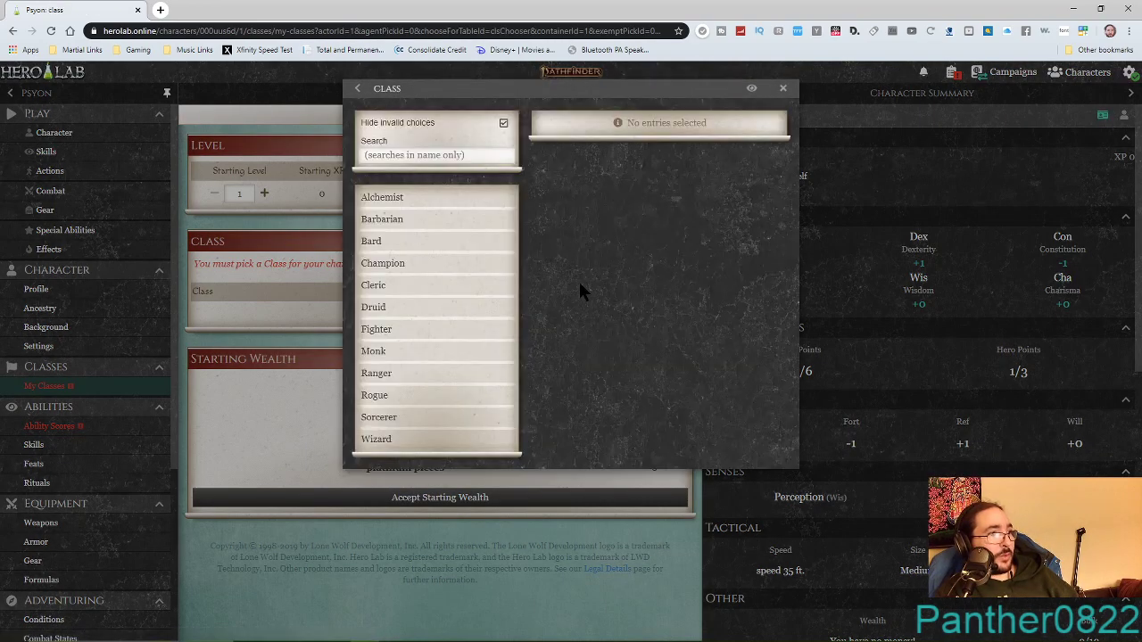
click(401, 244)
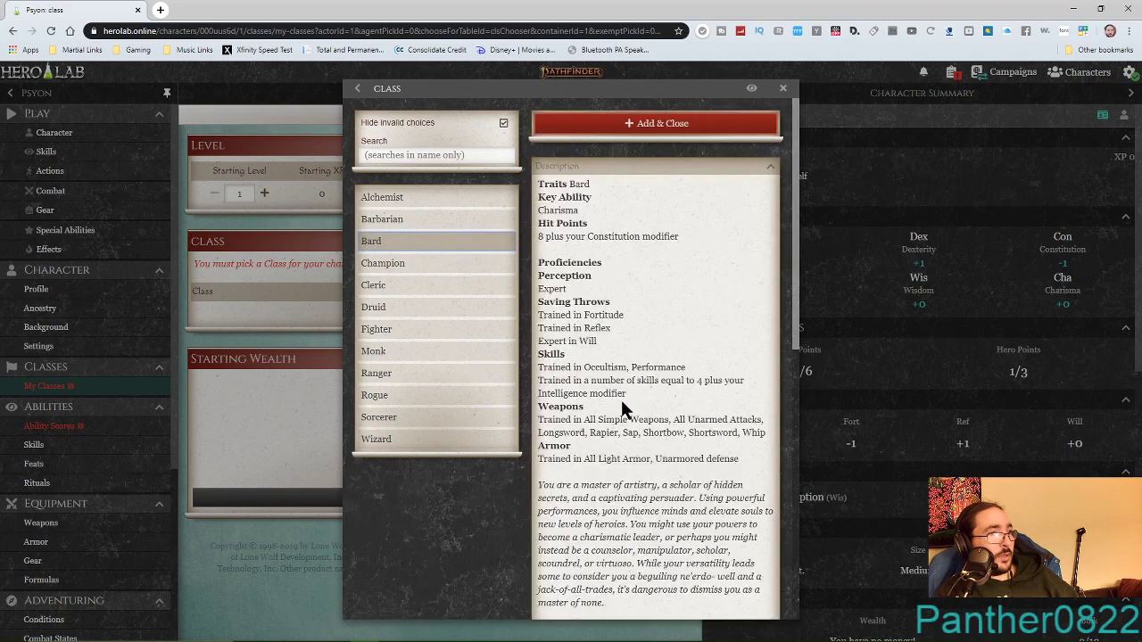
click(664, 125)
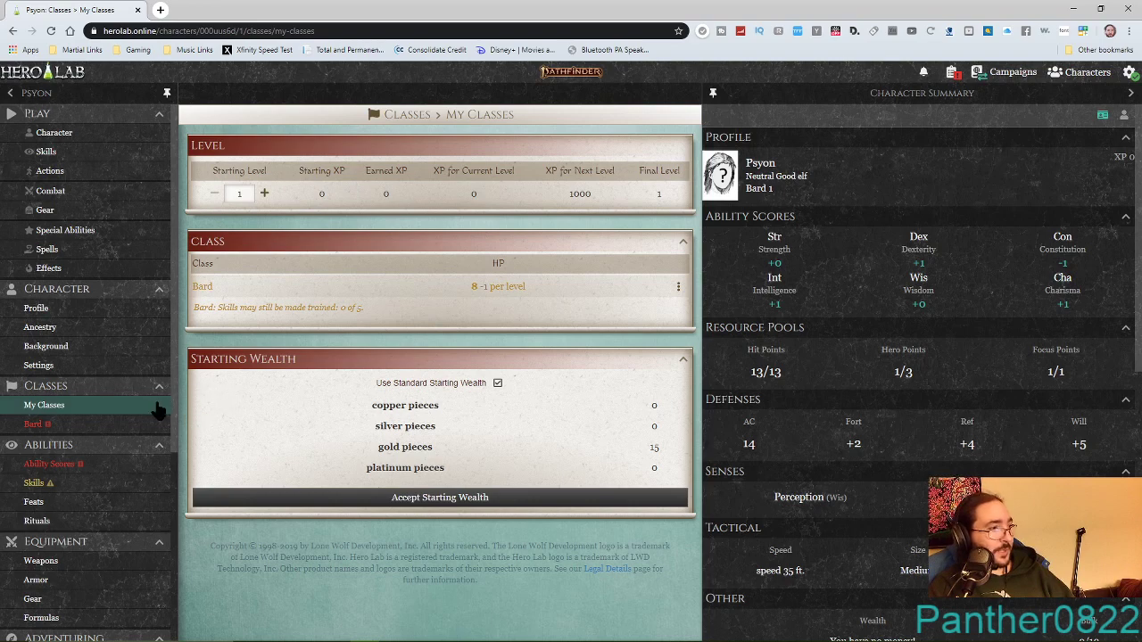
Review the Bard class details, from key ability and proficiencies through the class features to muses, class feats and occult spellcasting.
click(66, 425)
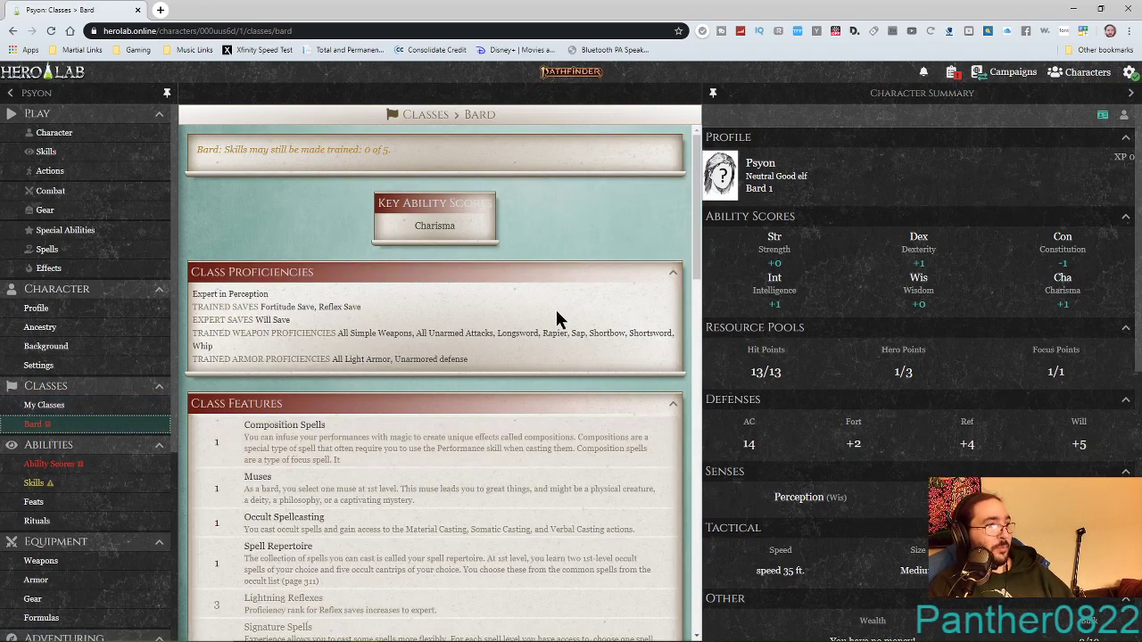
scroll(556, 368, down, 2)
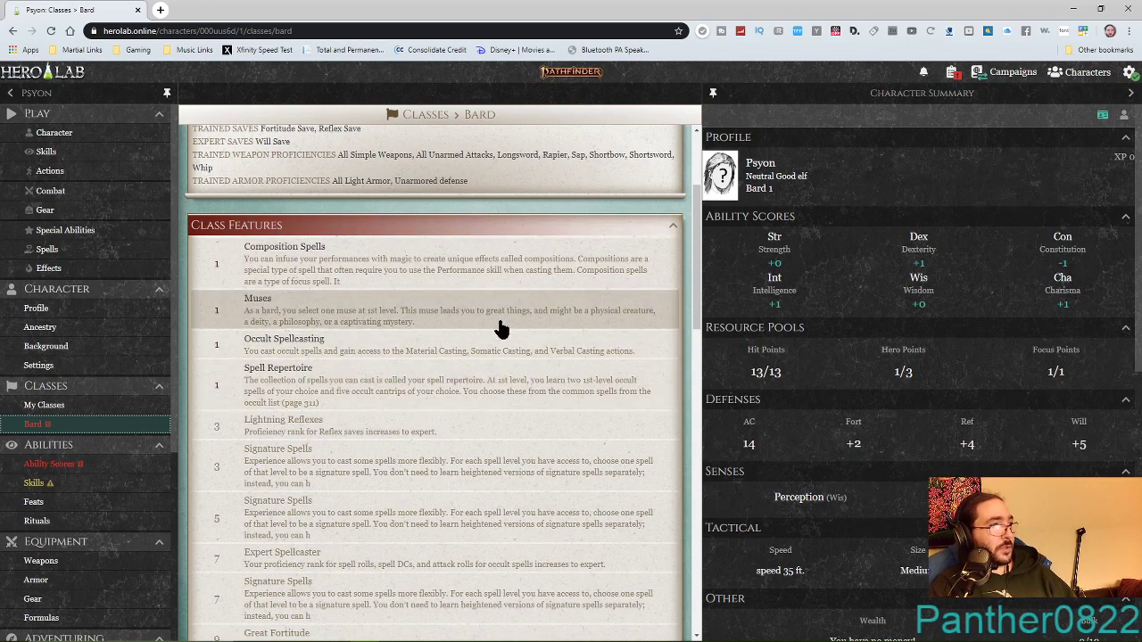
scroll(427, 319, up, 2)
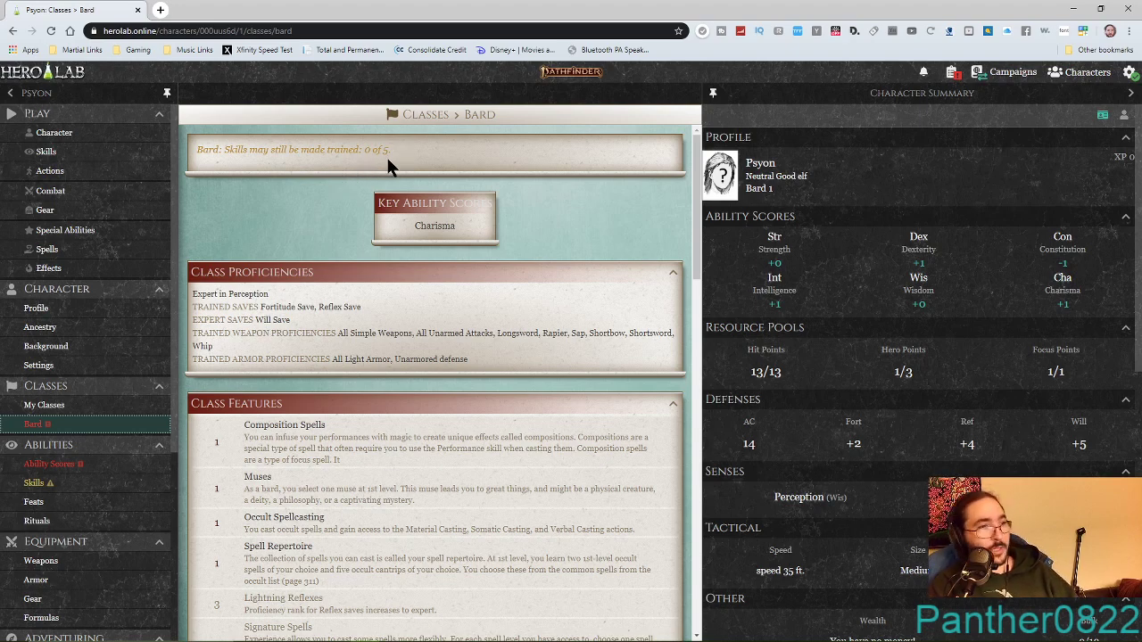
scroll(568, 334, down, 3)
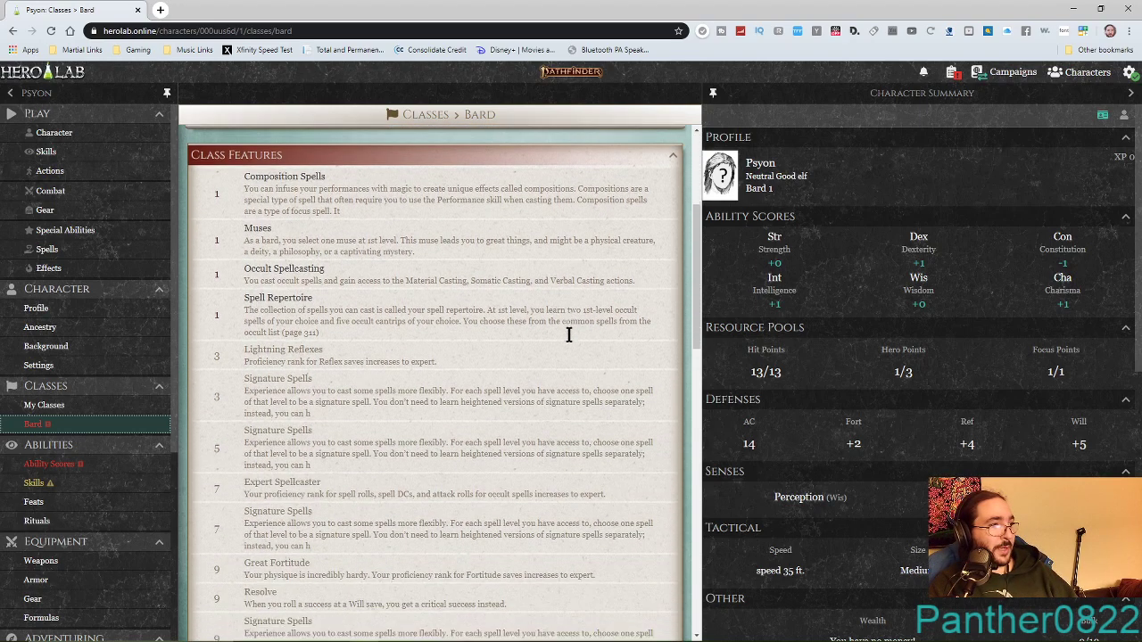
scroll(568, 335, down, 1)
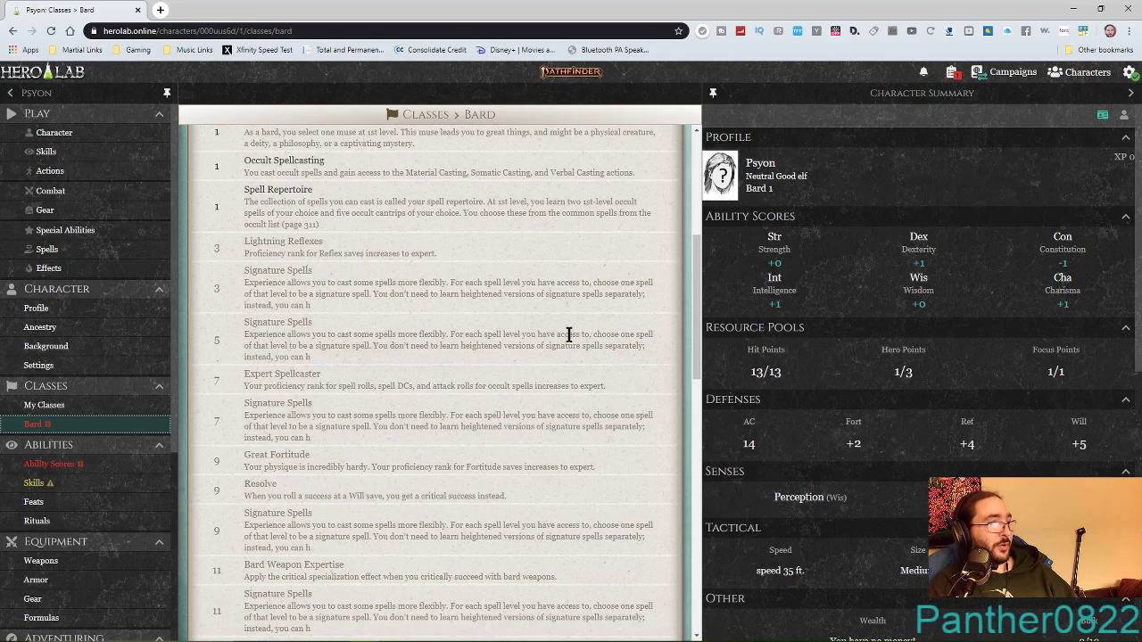
scroll(568, 334, down, 10)
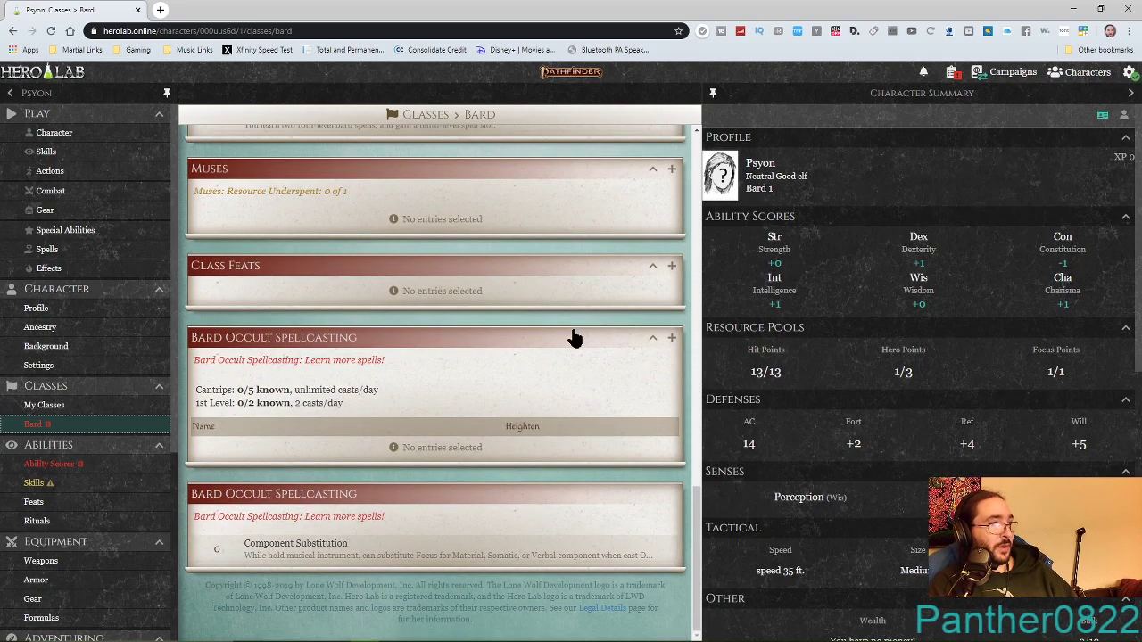
scroll(575, 337, up, 1)
scroll(581, 328, up, 9)
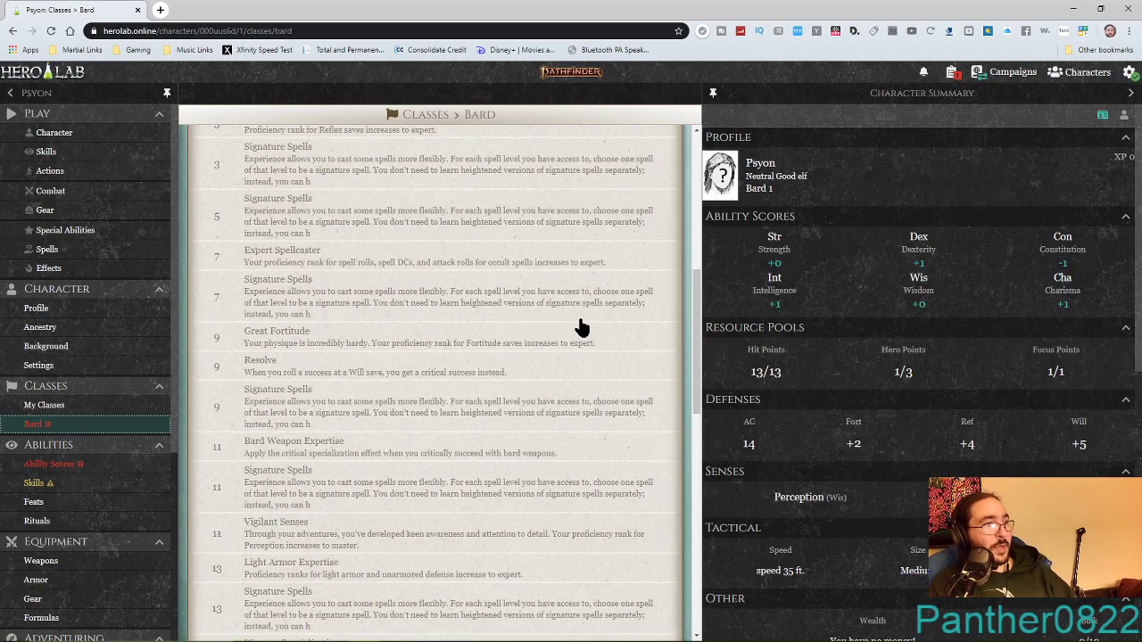
scroll(580, 328, up, 6)
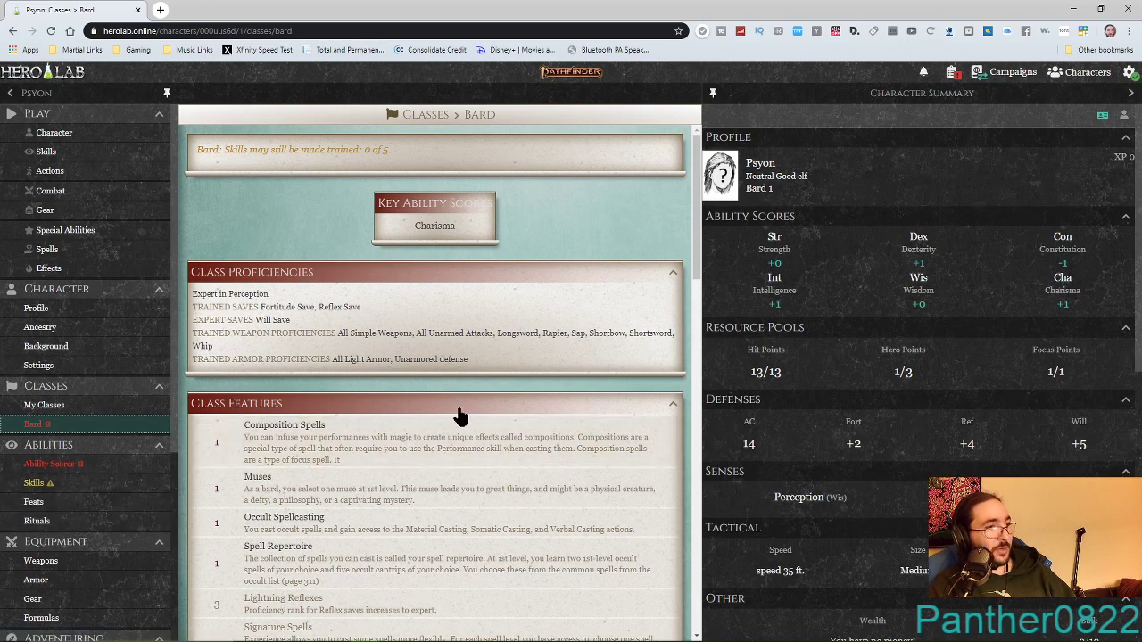
scroll(415, 178, down, 2)
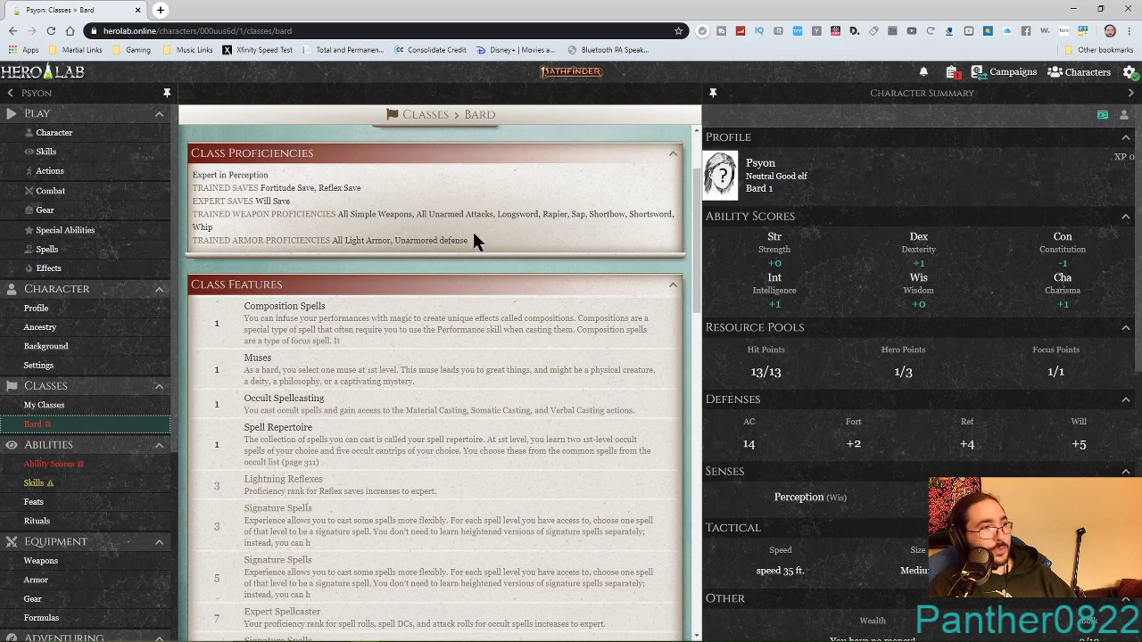
scroll(288, 300, down, 1)
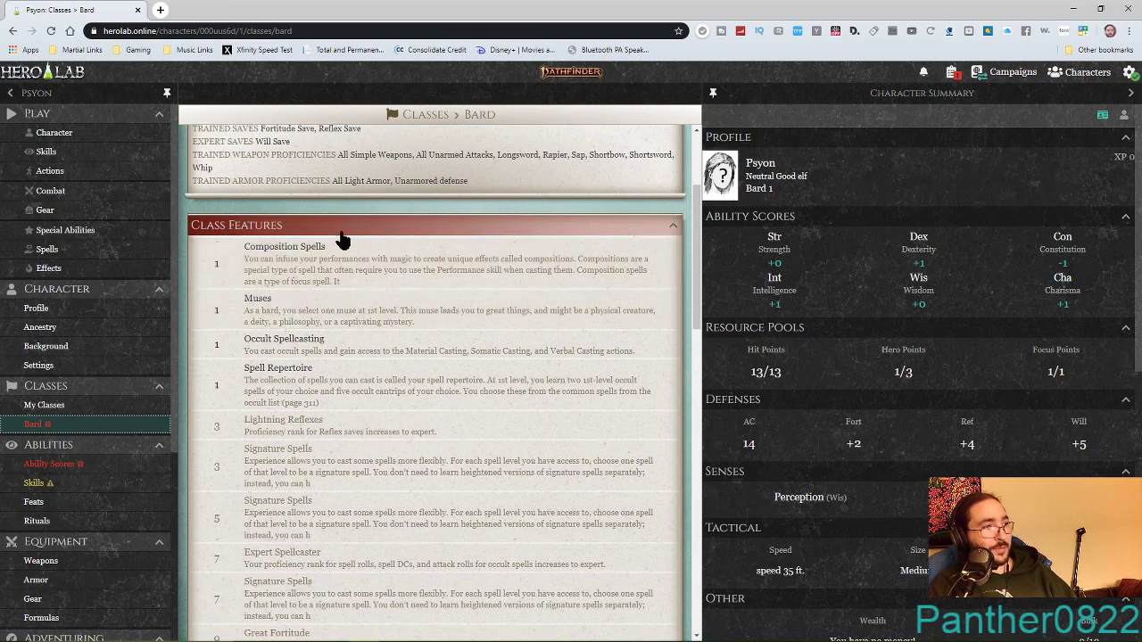
scroll(342, 238, down, 1)
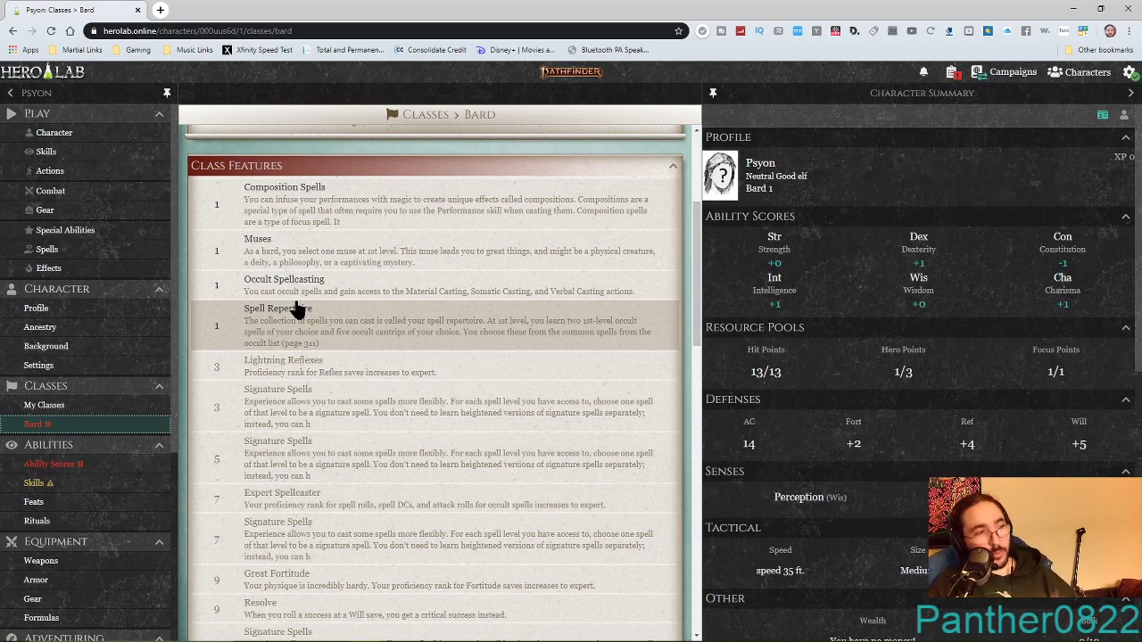
scroll(300, 314, down, 6)
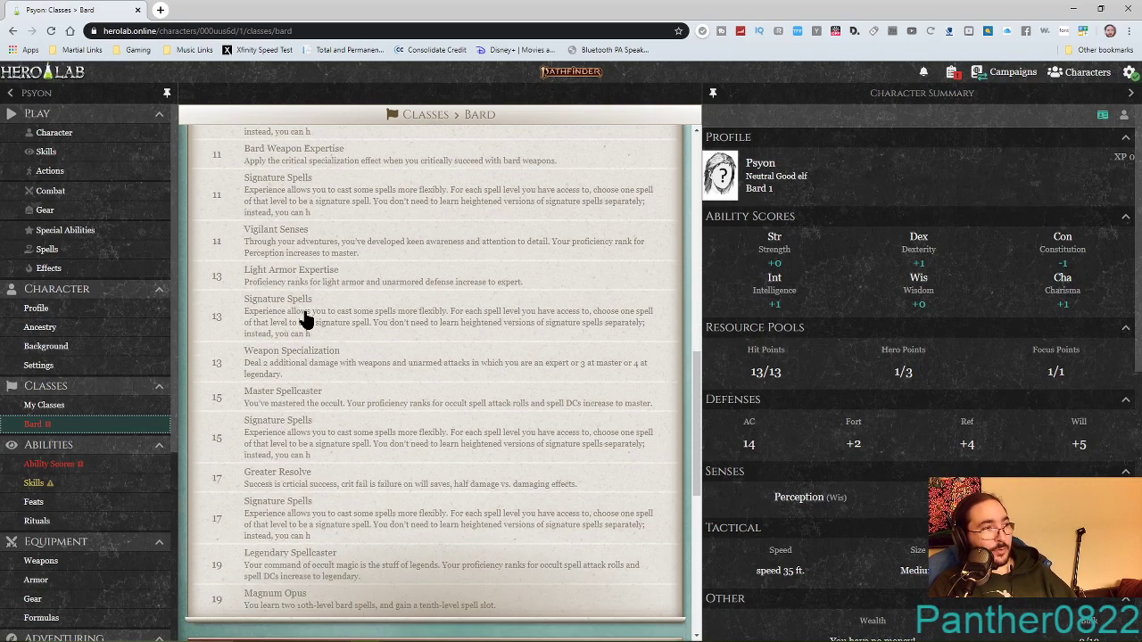
scroll(303, 319, down, 2)
scroll(308, 320, up, 10)
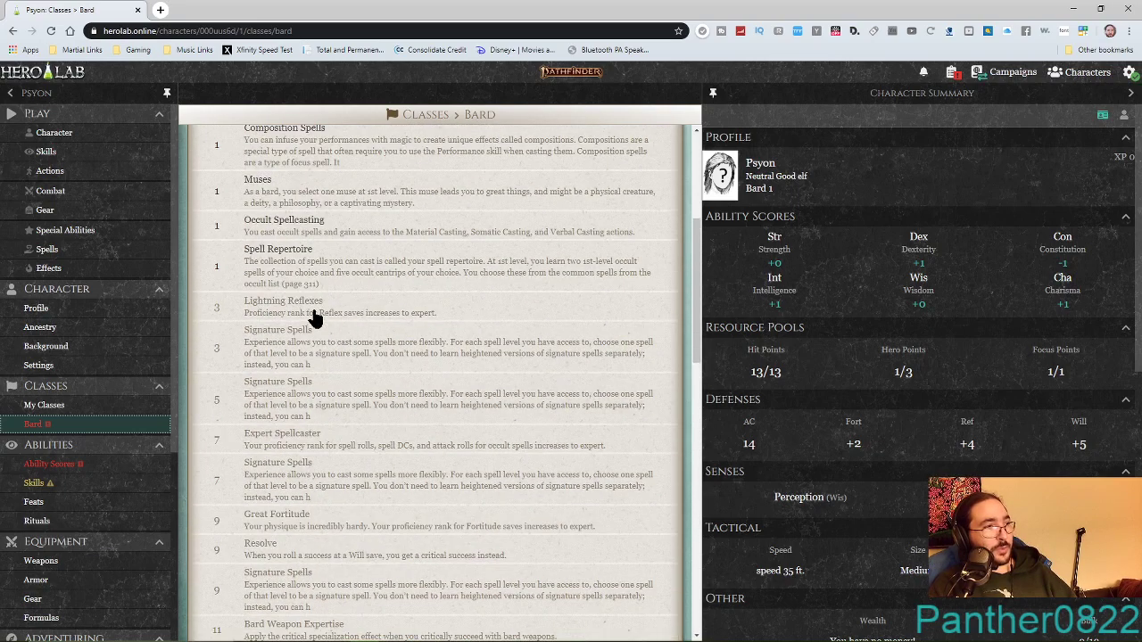
scroll(312, 317, up, 5)
scroll(304, 312, down, 6)
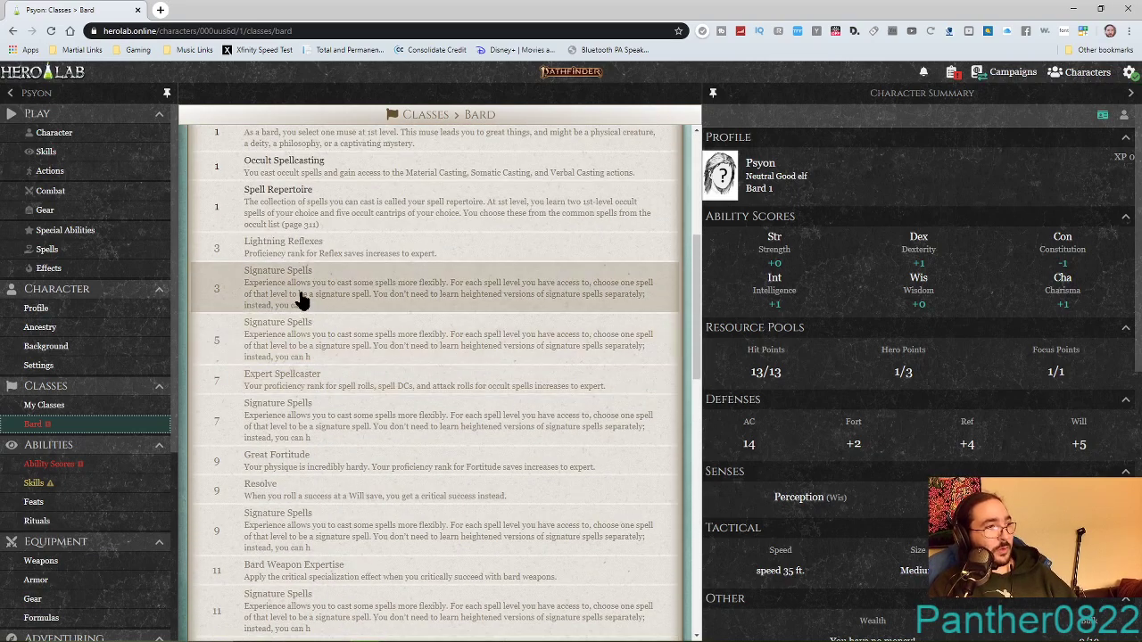
Read the full description of the Bard's Spell Repertoire class feature, briefly hiding its window to see the page behind.
click(284, 212)
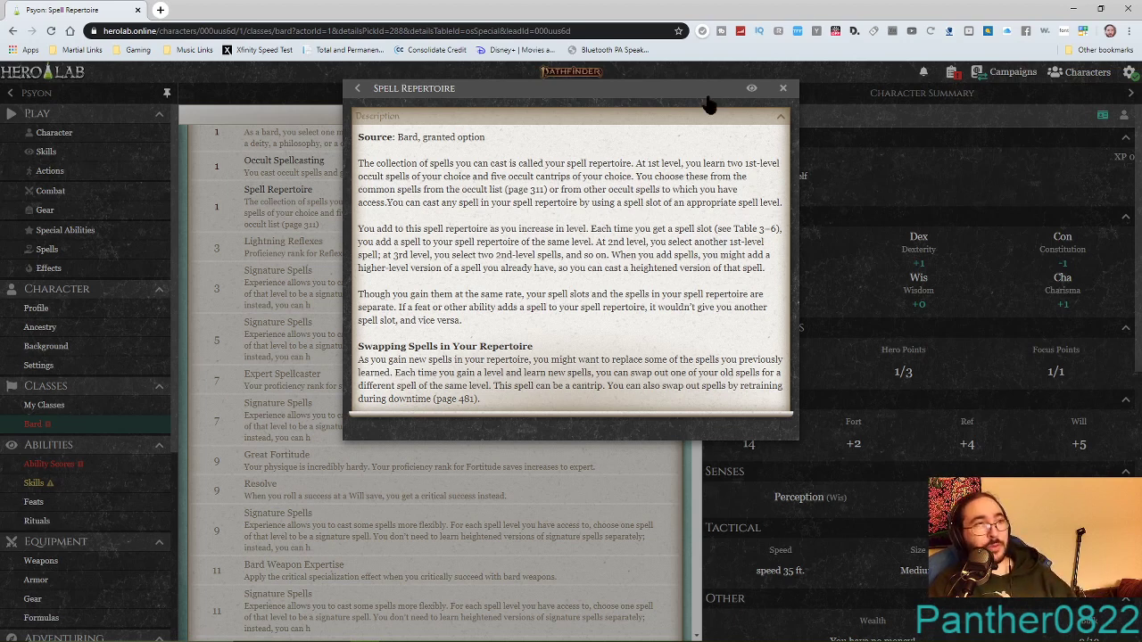
click(751, 89)
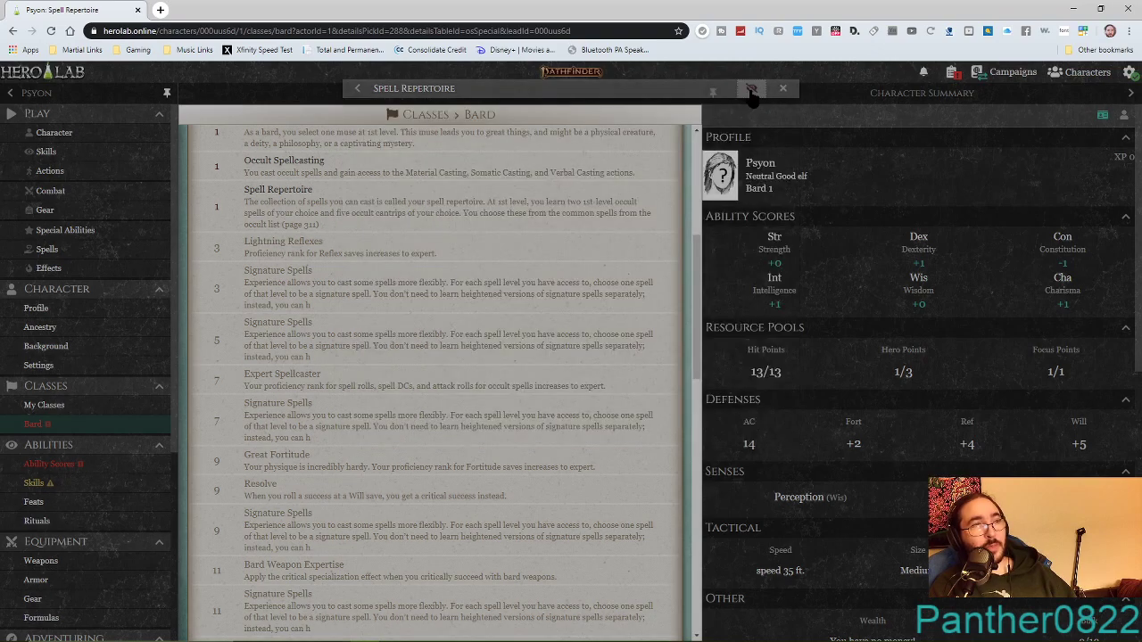
click(751, 89)
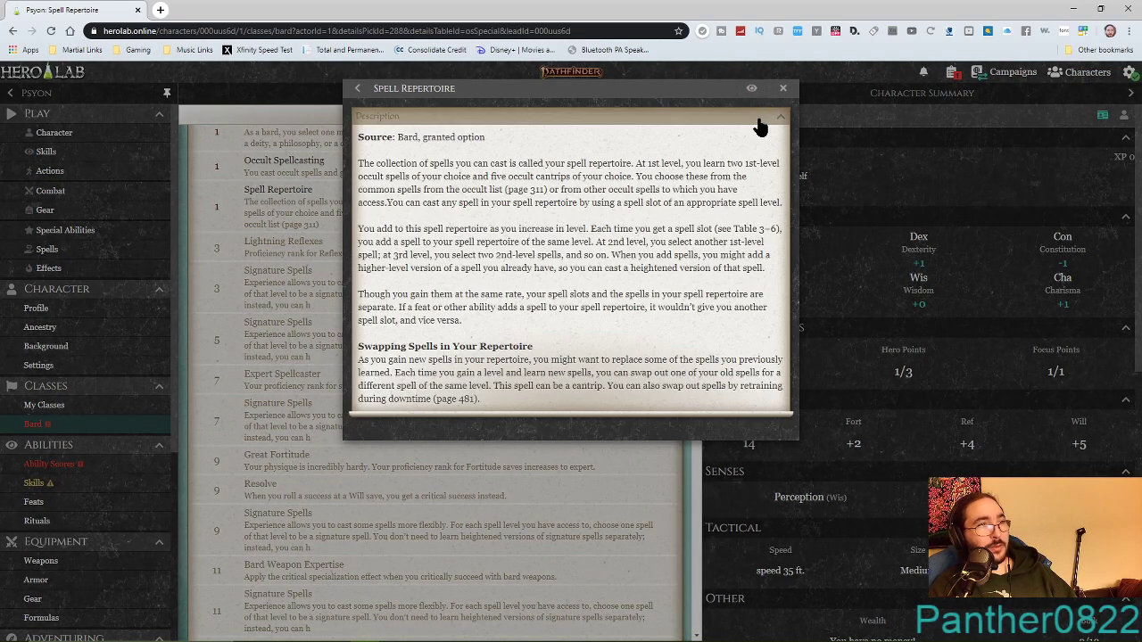
click(782, 90)
Add Polymath as the Bard's muse.
scroll(476, 375, down, 10)
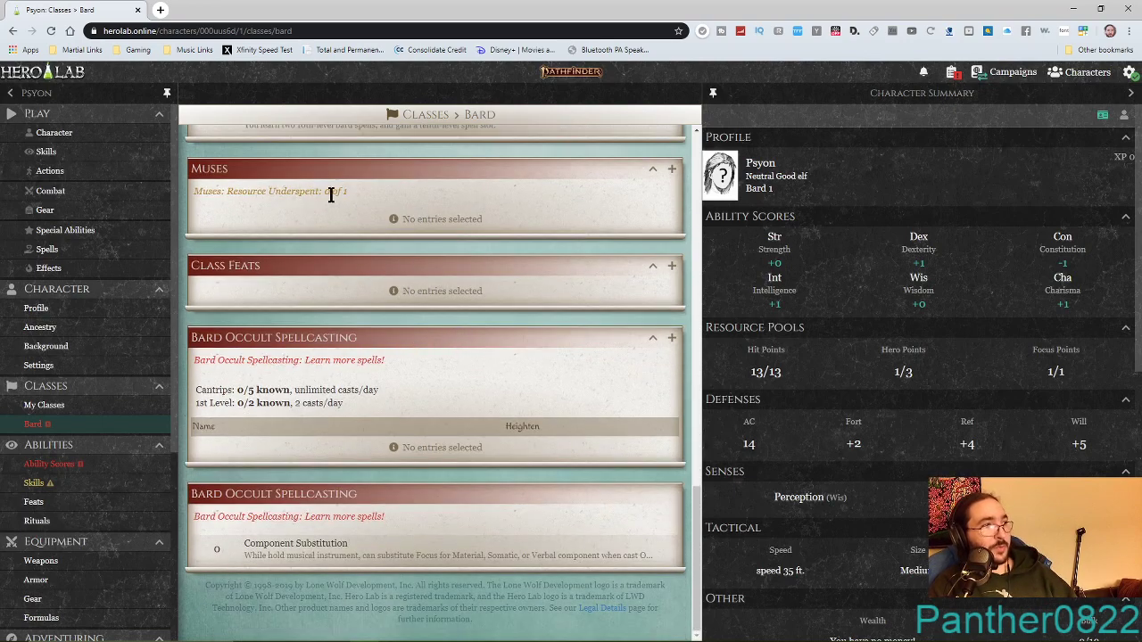
click(672, 168)
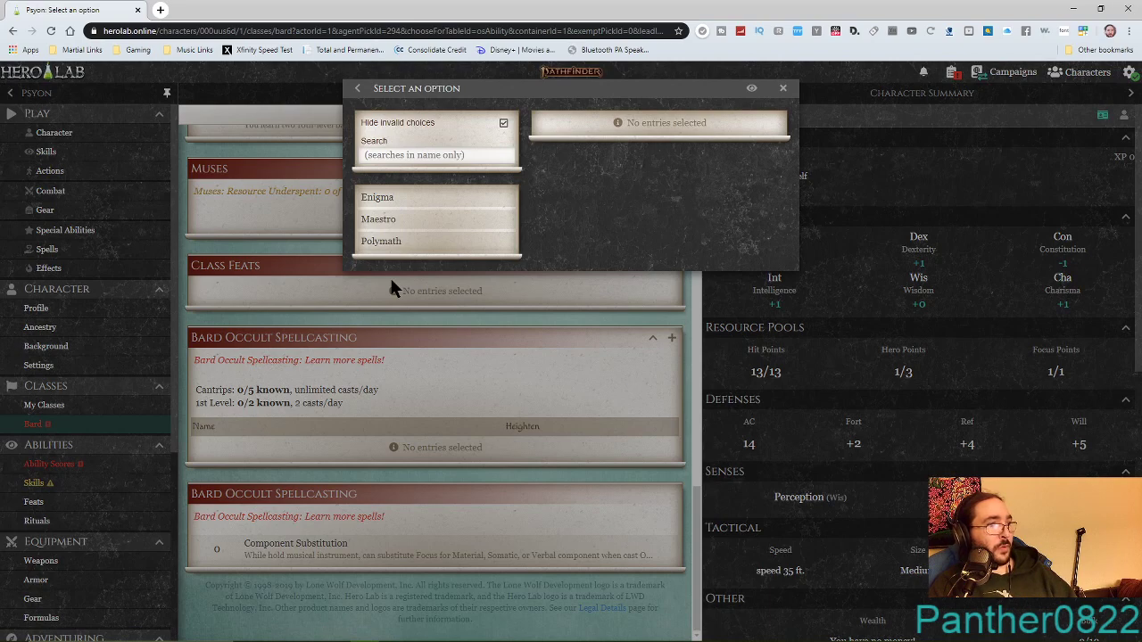
click(434, 250)
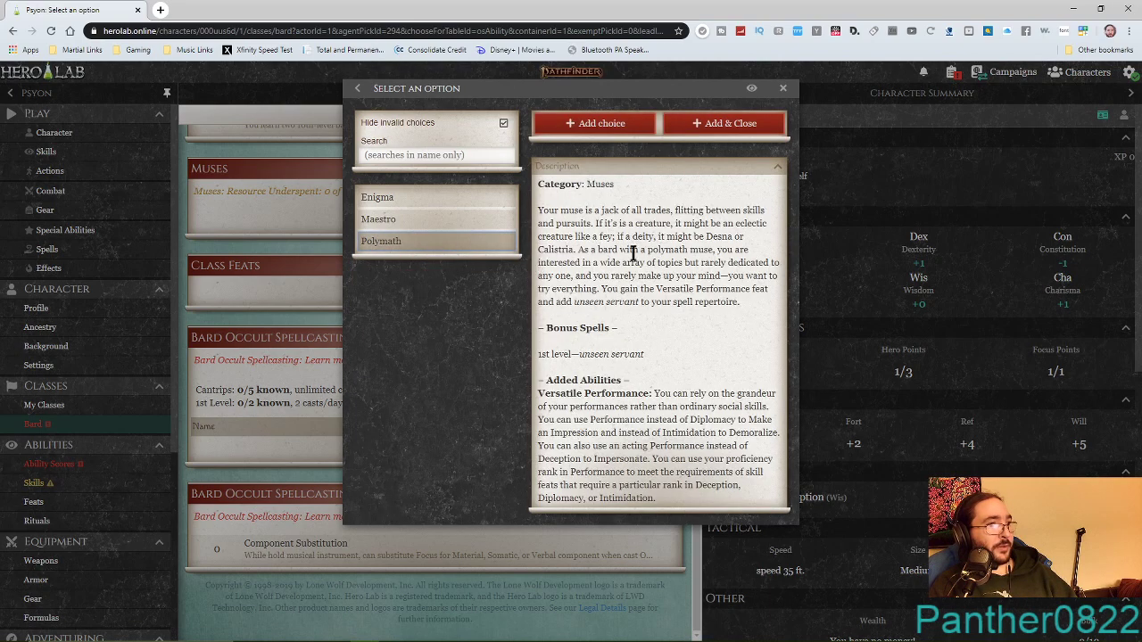
click(726, 123)
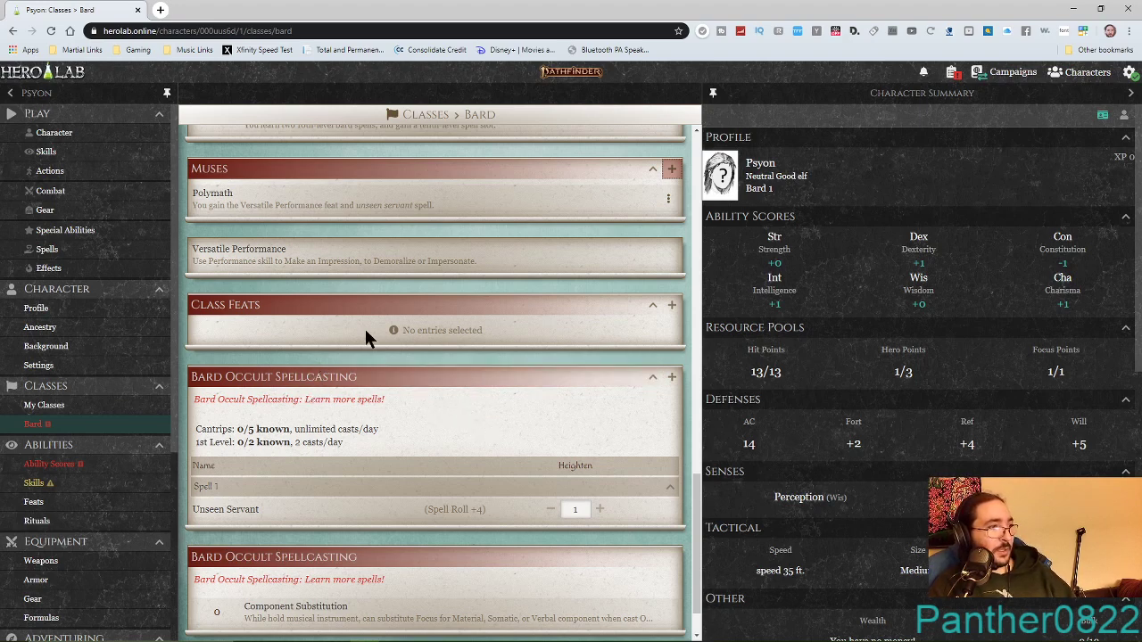
Add the 1st-level feat Reach Spell to the Bard's class feats.
click(672, 306)
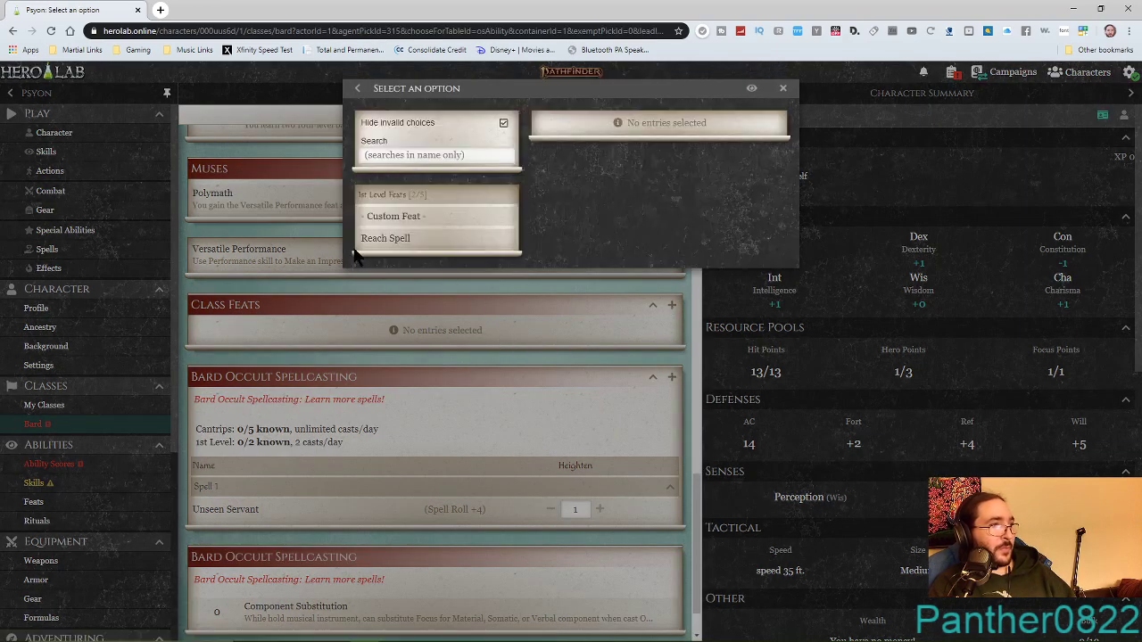
click(383, 248)
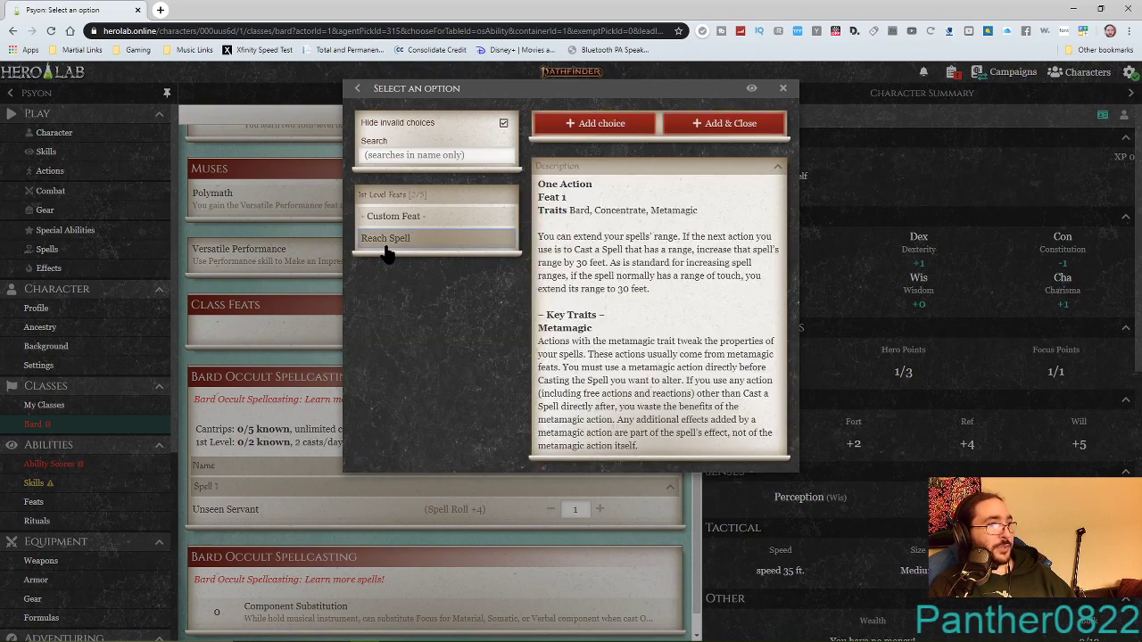
click(730, 124)
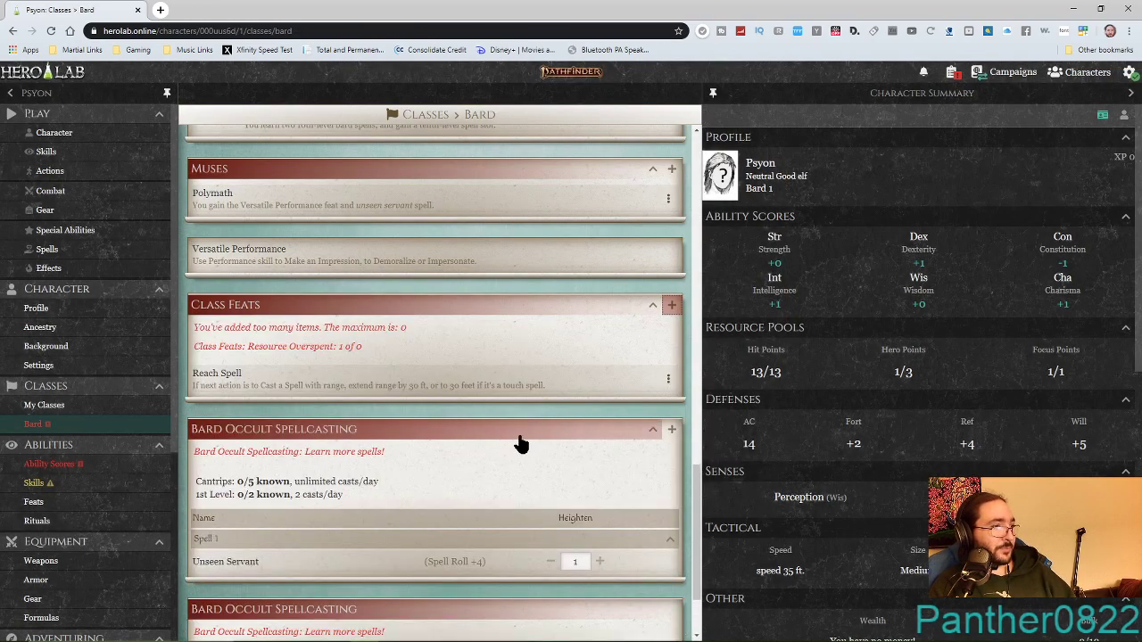
Delete Reach Spell from the Bard's class feats and confirm the deletion.
scroll(495, 473, down, 2)
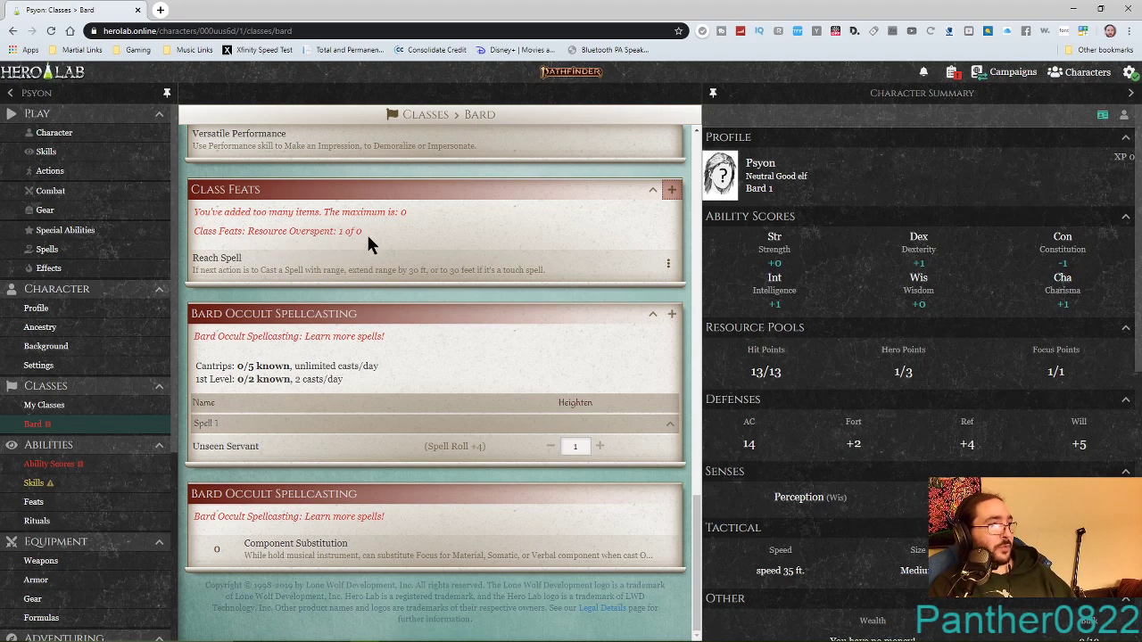
click(669, 264)
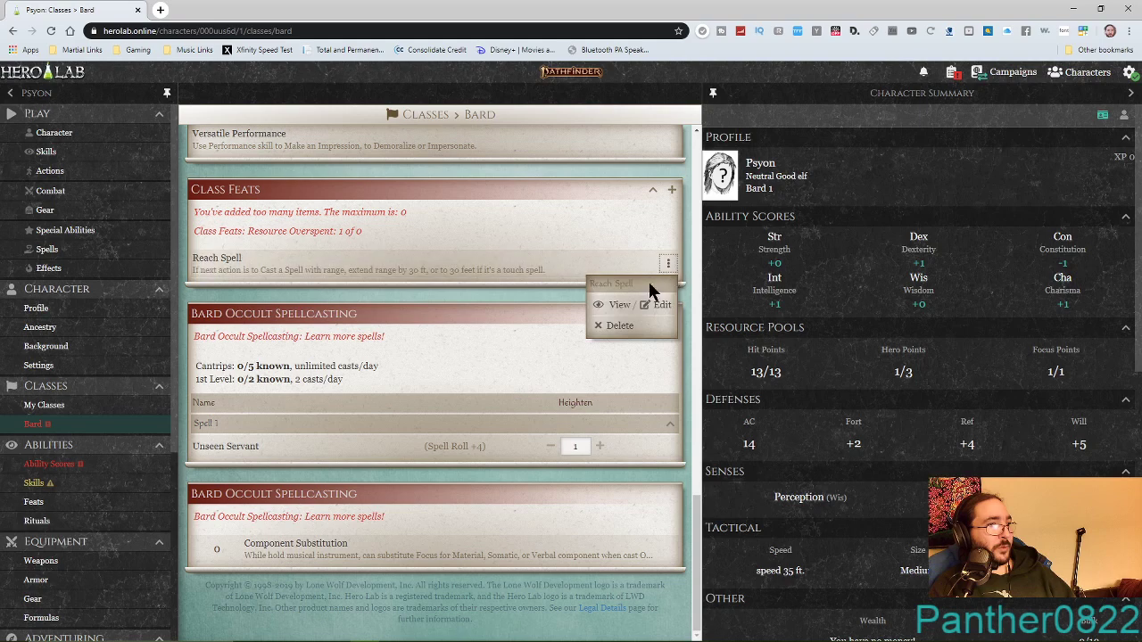
click(625, 328)
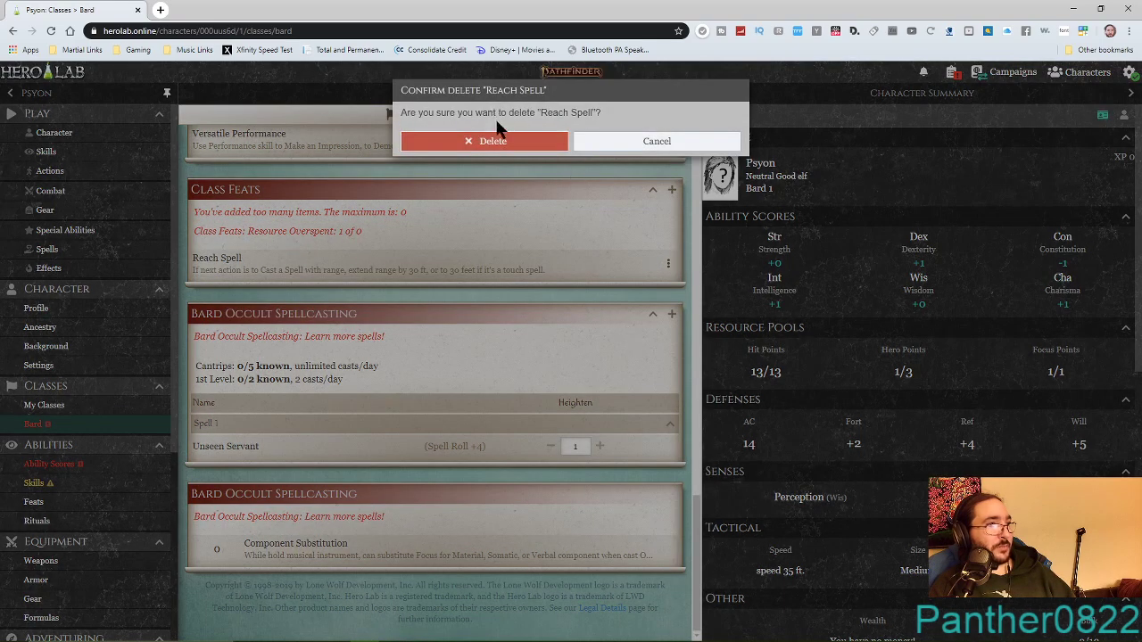
click(492, 143)
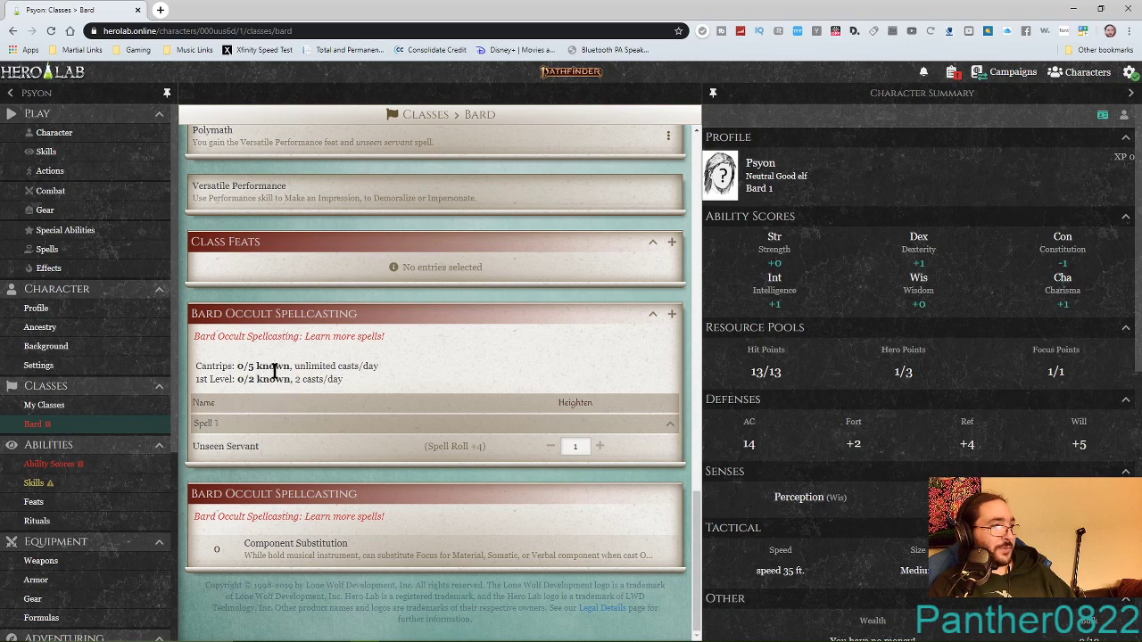
Add the Dancing Lights cantrip to the Bard's occult spellcasting.
click(672, 314)
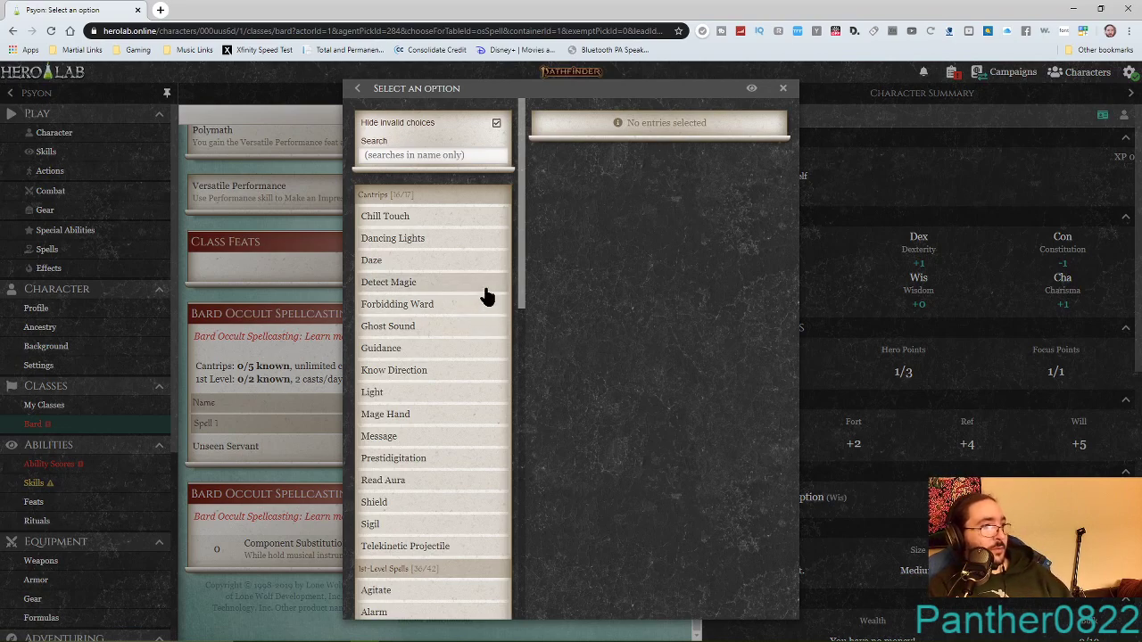
click(426, 239)
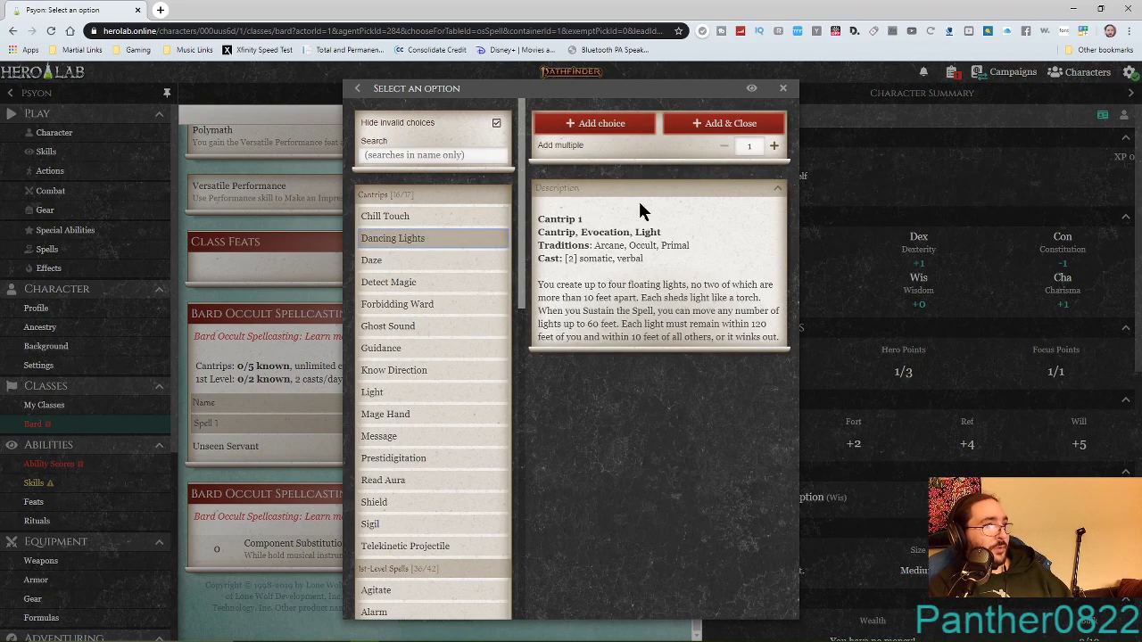
click(738, 119)
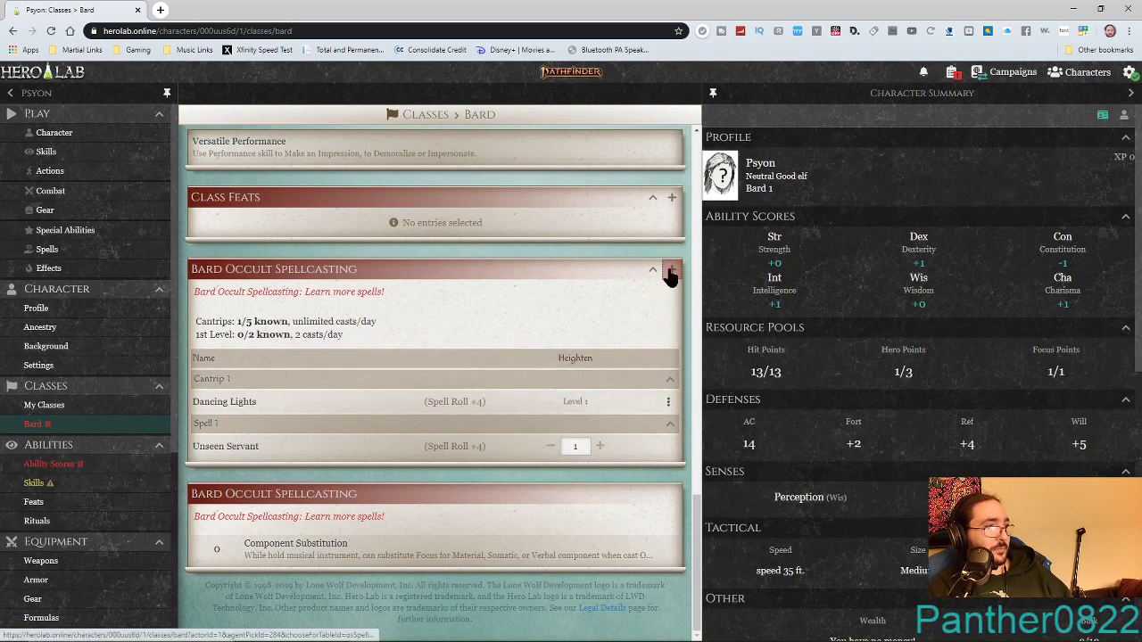
Add the cantrips Daze, Detect Magic, Guidance and Telekinetic Projectile to the Bard's occult spellcasting.
click(671, 270)
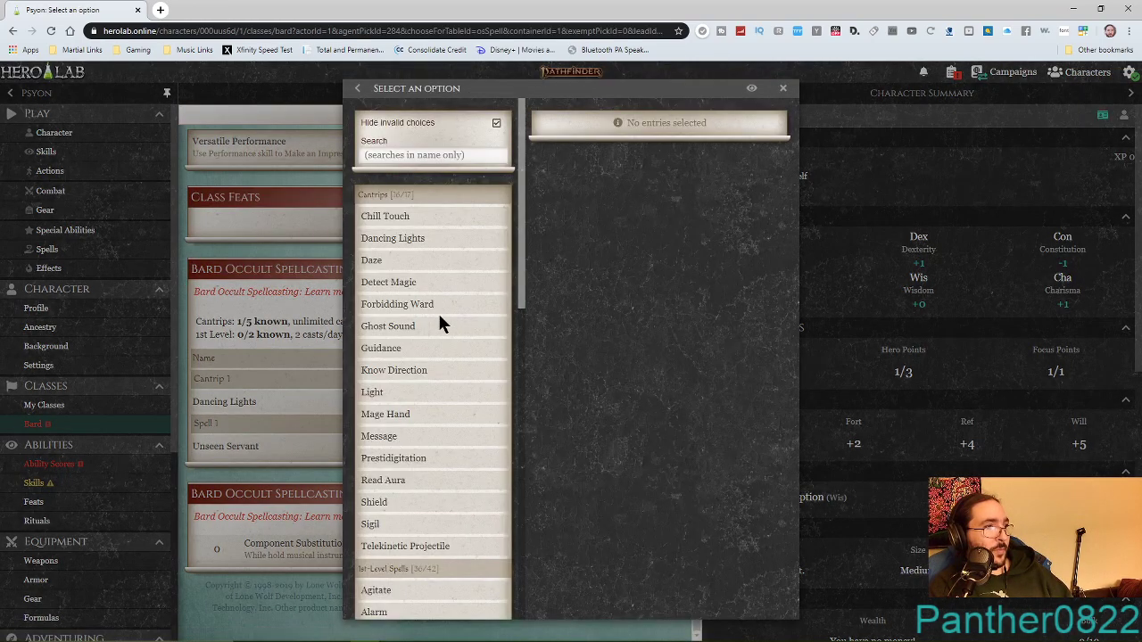
click(402, 261)
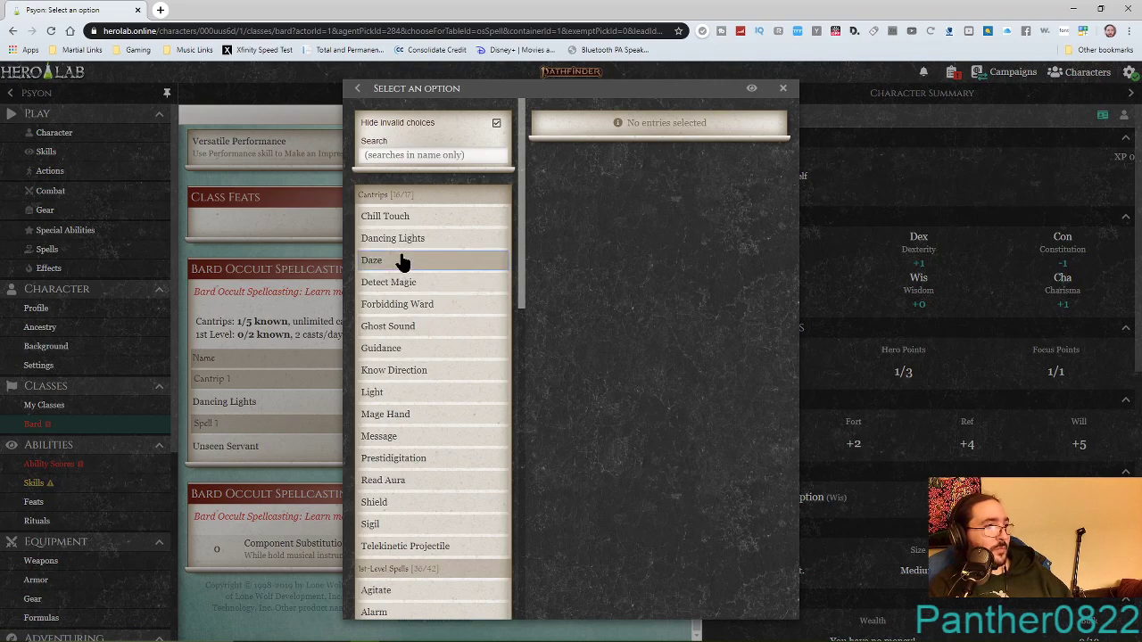
click(602, 125)
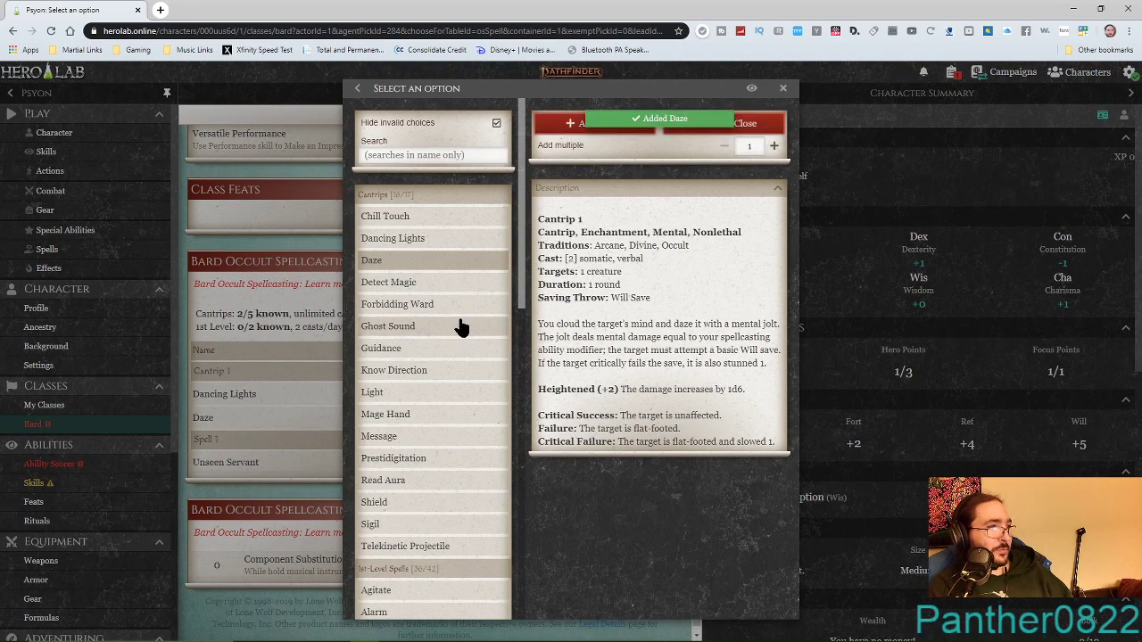
click(427, 287)
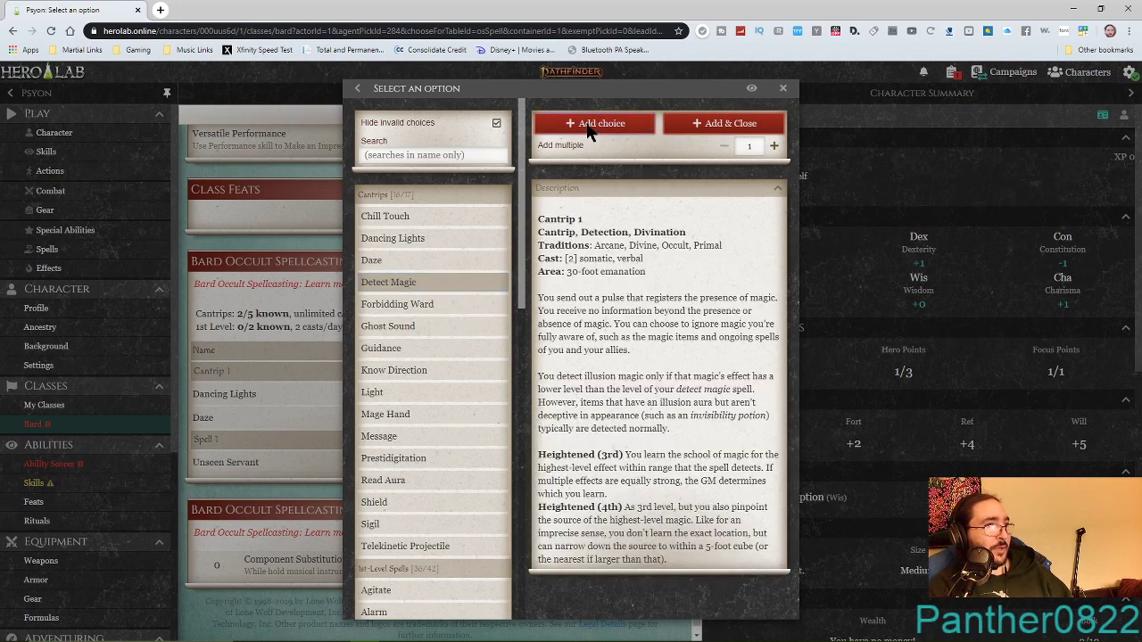
click(588, 128)
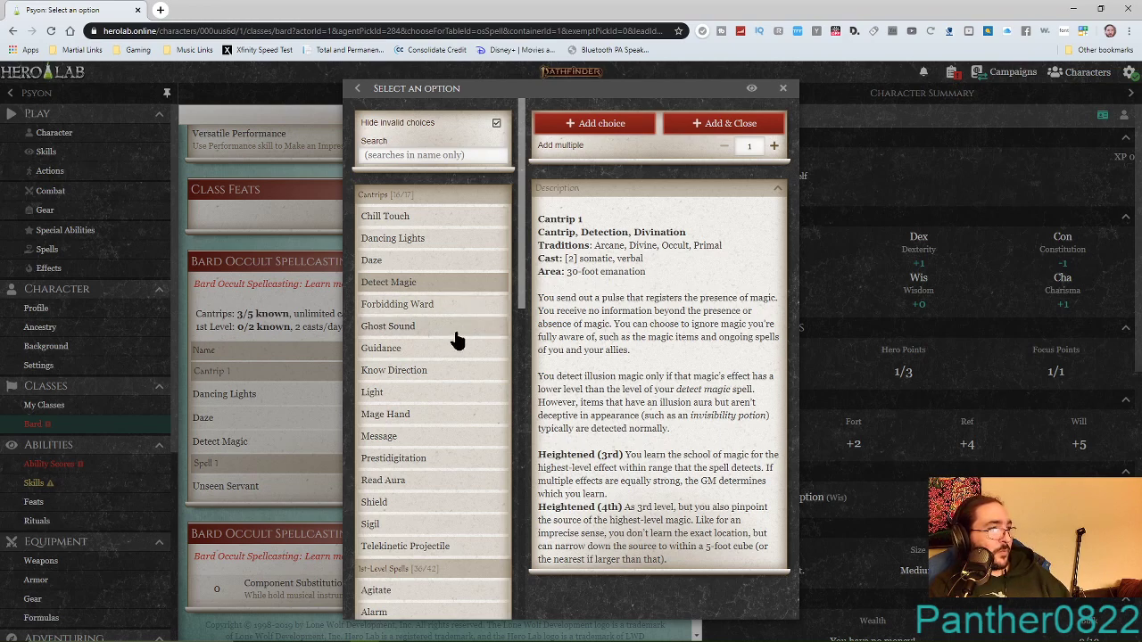
click(430, 348)
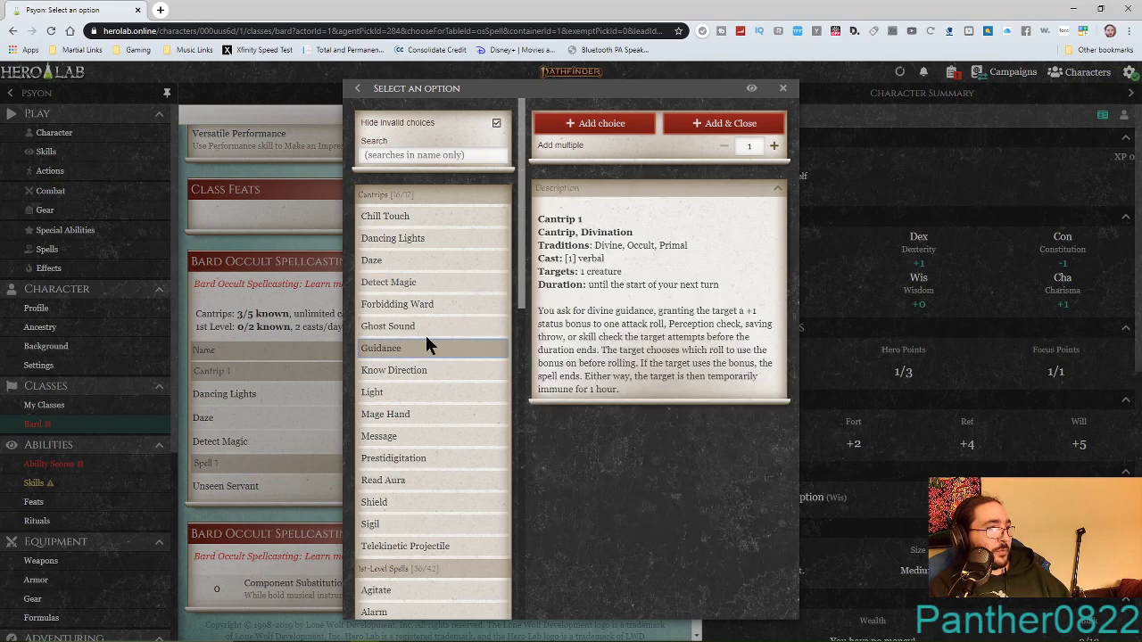
click(616, 123)
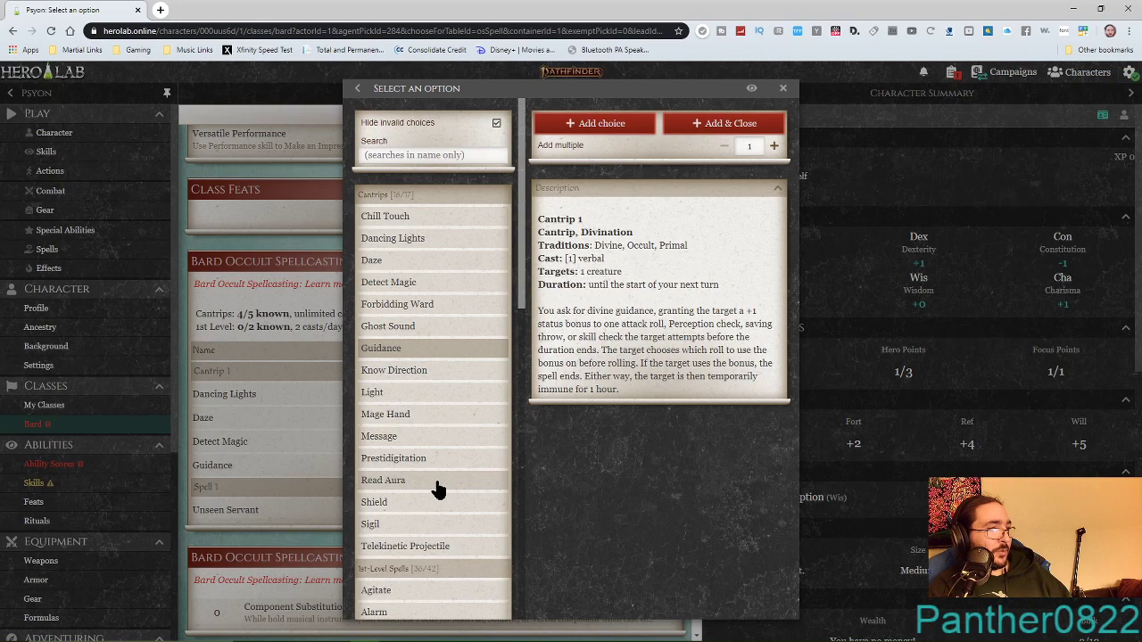
click(449, 547)
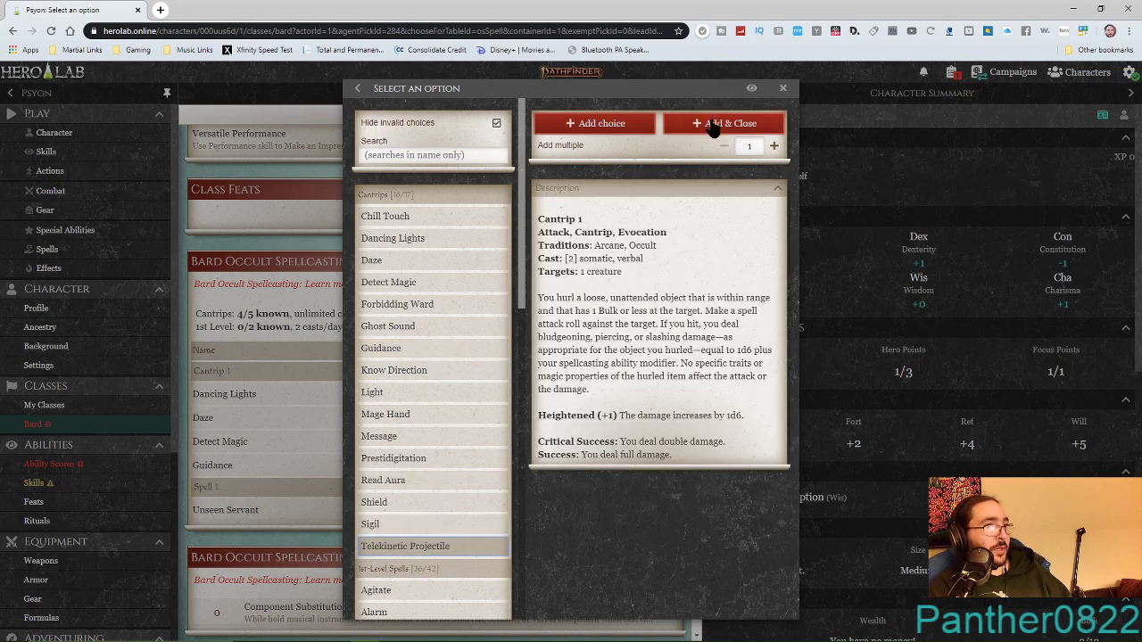
click(591, 126)
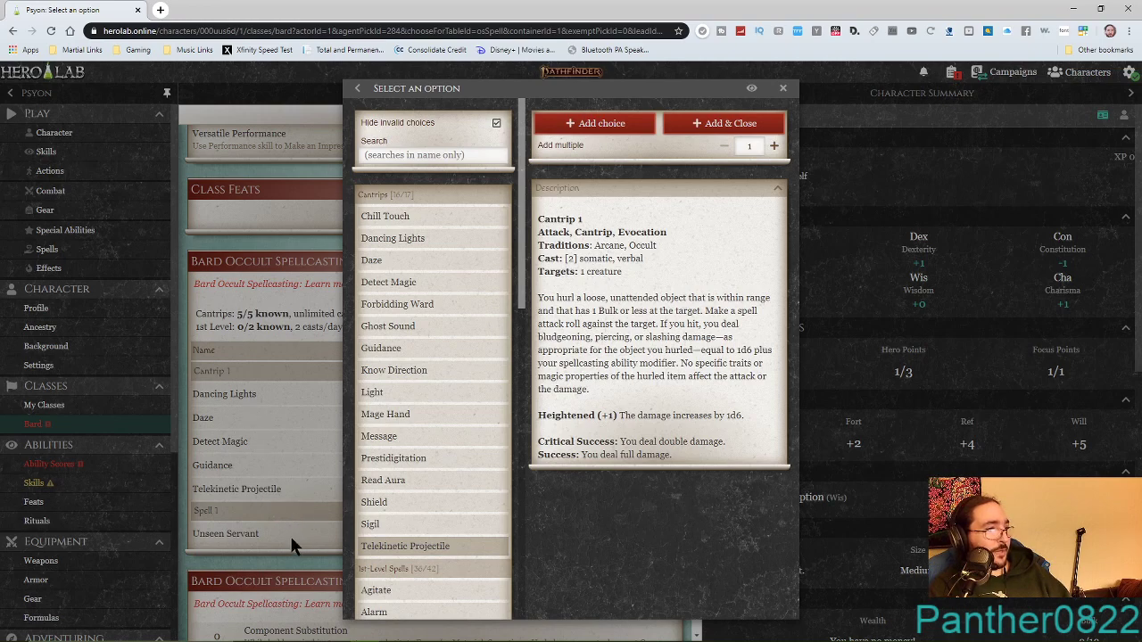
Add the 1st-level spells Alarm and Color Spray to the Bard's occult spellcasting.
scroll(435, 509, down, 3)
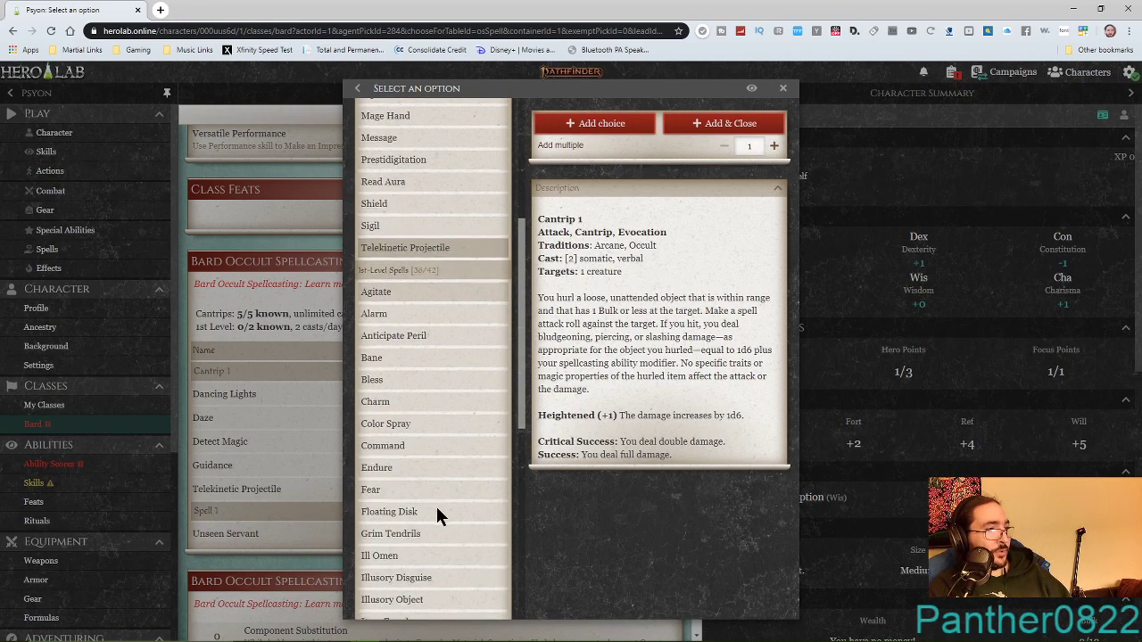
scroll(436, 504, down, 1)
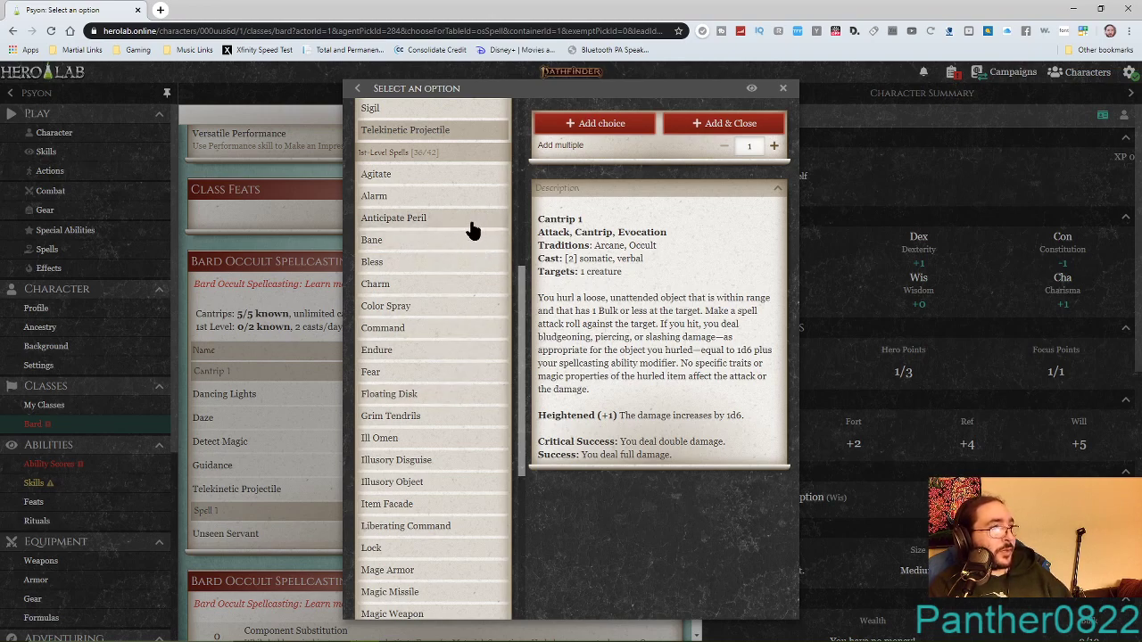
click(425, 200)
click(594, 123)
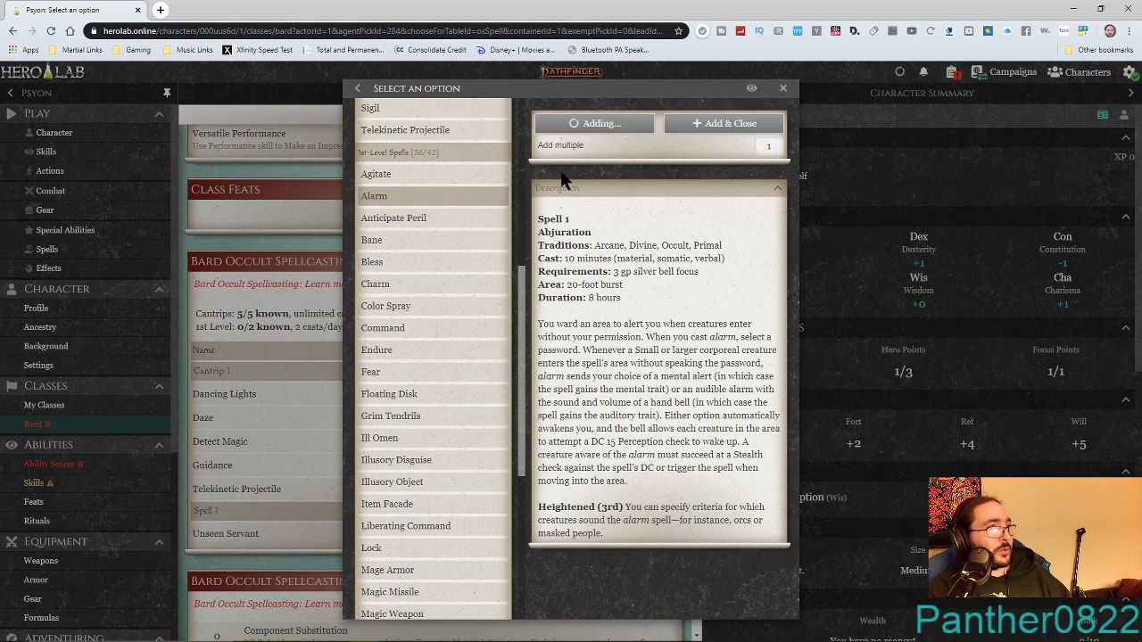
click(434, 314)
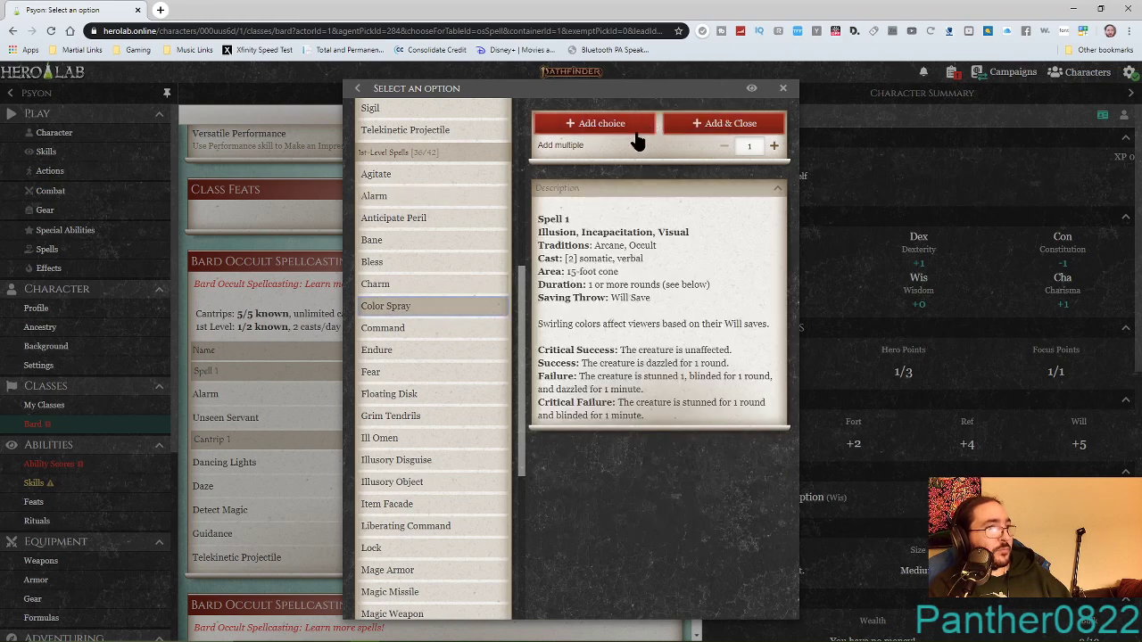
click(723, 125)
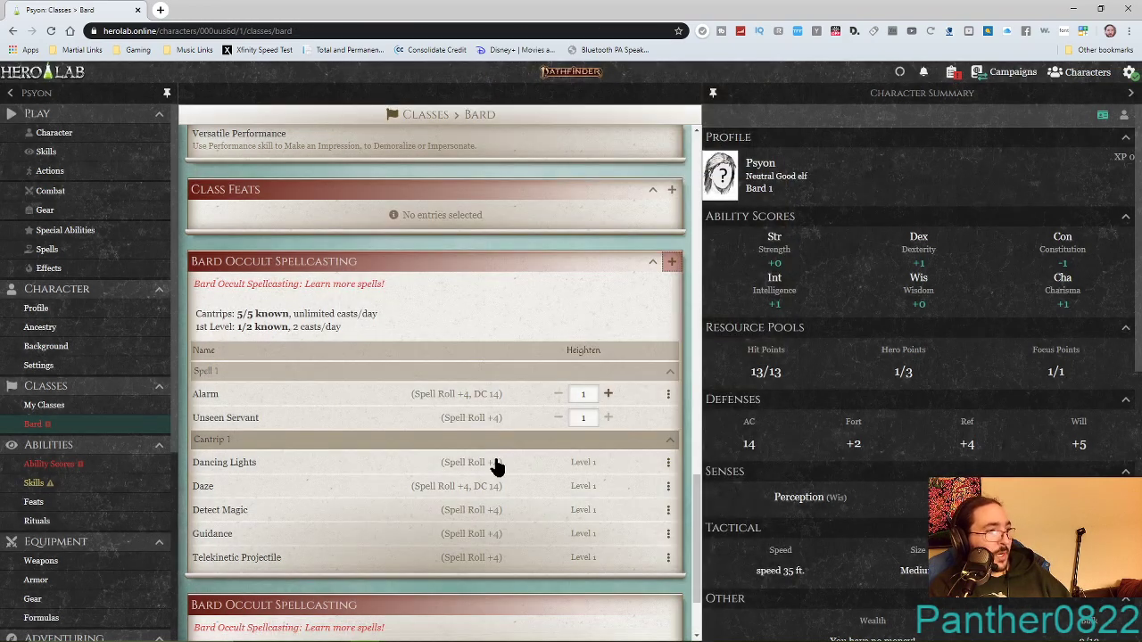
scroll(458, 540, down, 2)
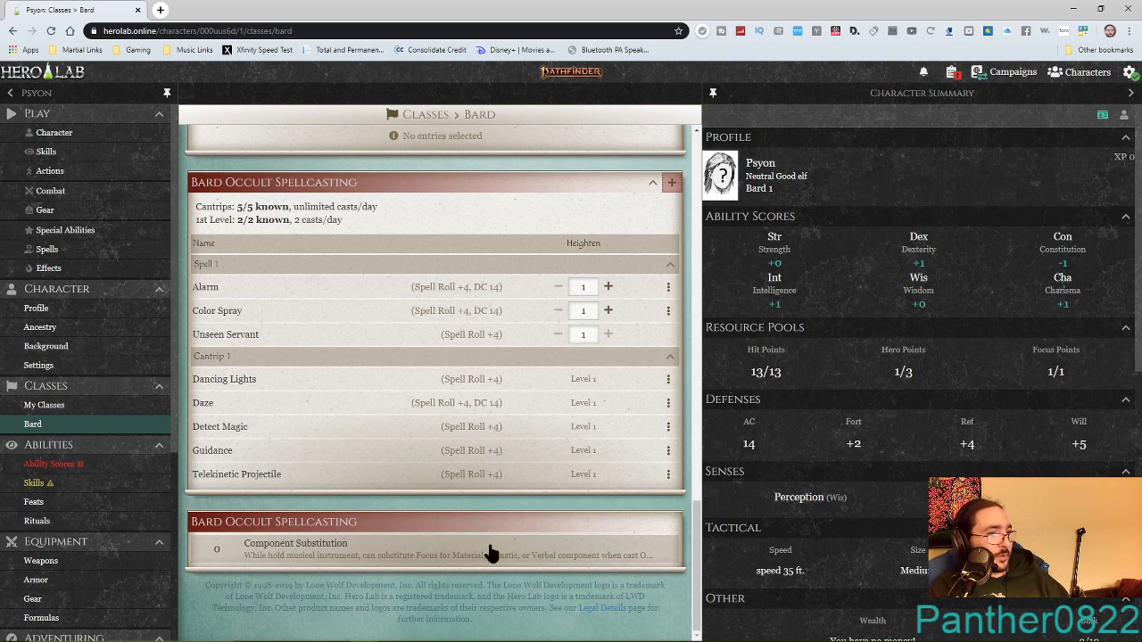
Apply a 1st-level ability boost and a background ability boost to Dexterity, keeping Strength's base score at 10.
click(59, 464)
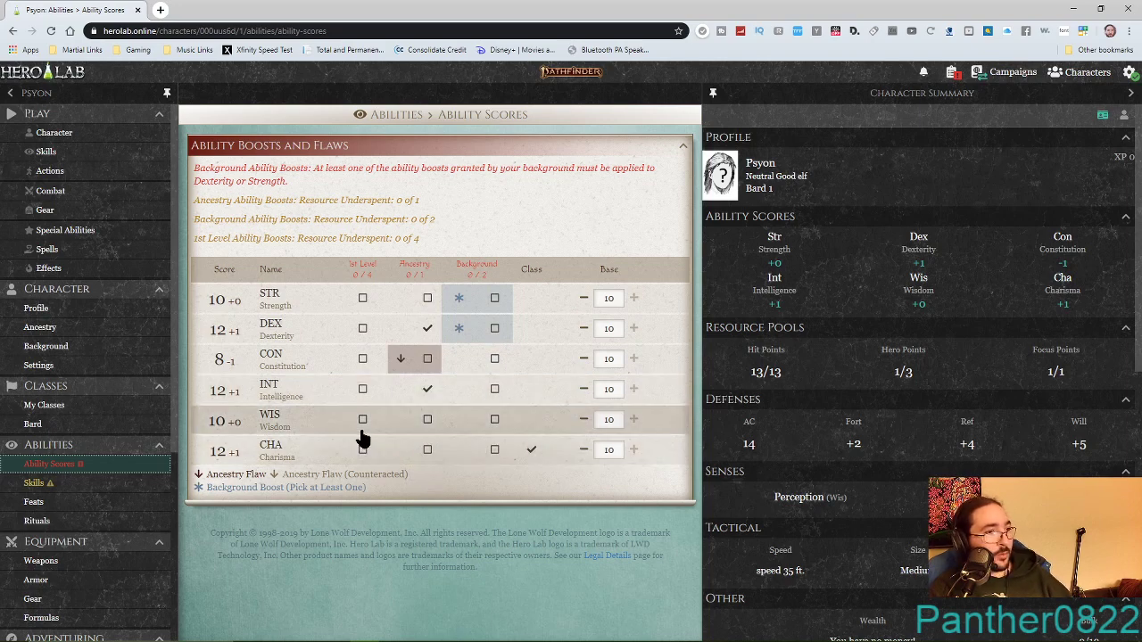
click(583, 298)
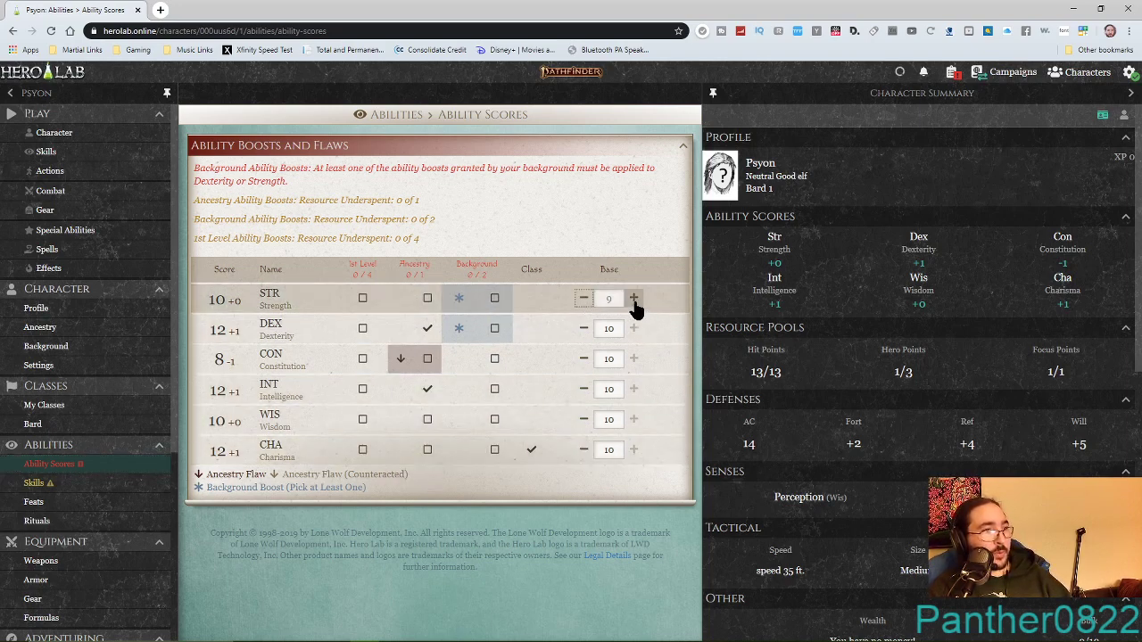
click(633, 298)
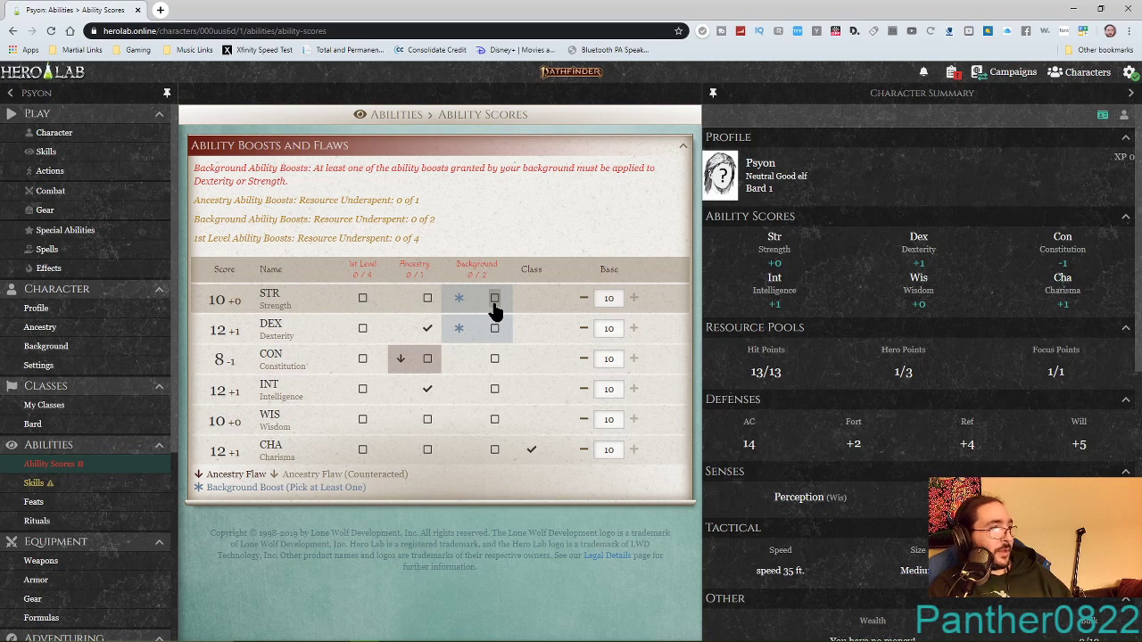
click(363, 329)
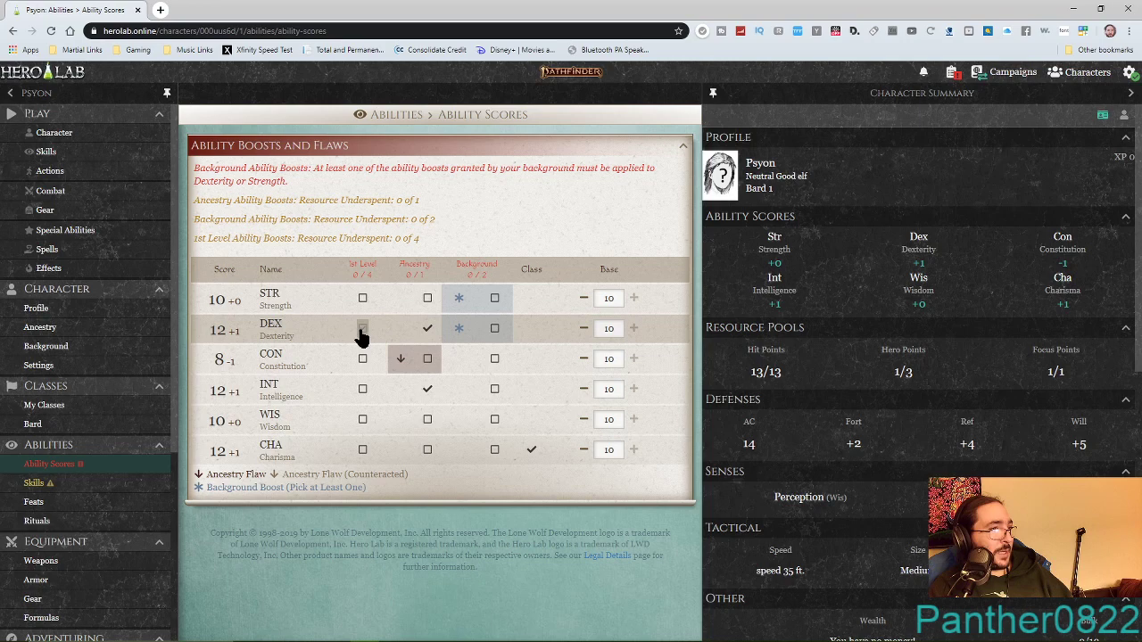
click(494, 328)
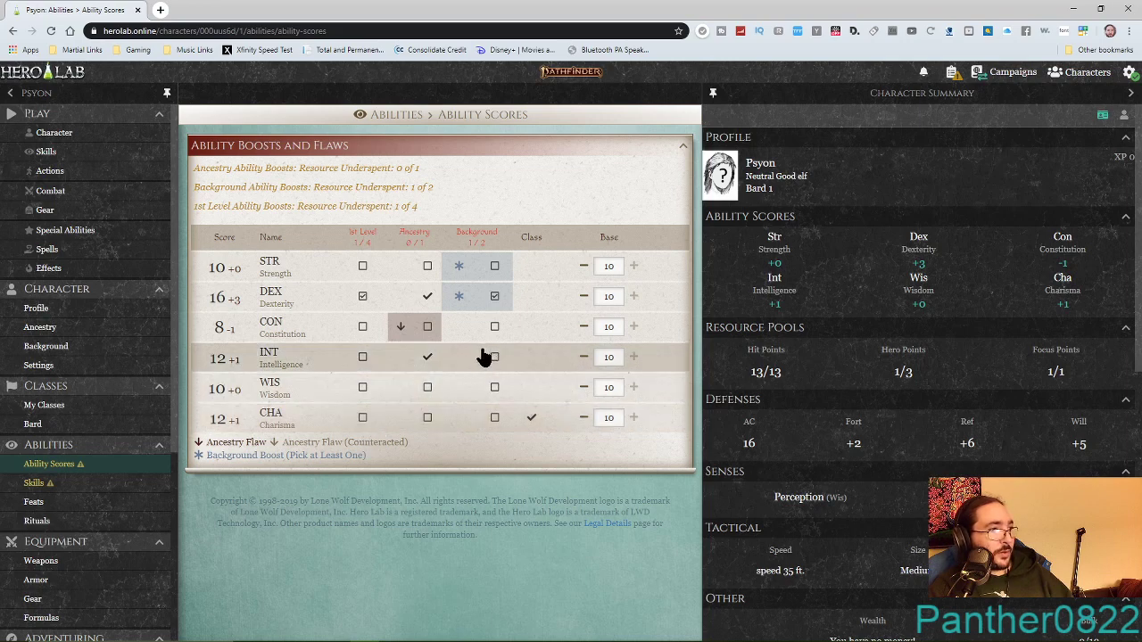
Give 1st-level boosts to Constitution, Wisdom and Charisma, the ancestry boost to Constitution, and the remaining background boost to Strength.
click(363, 328)
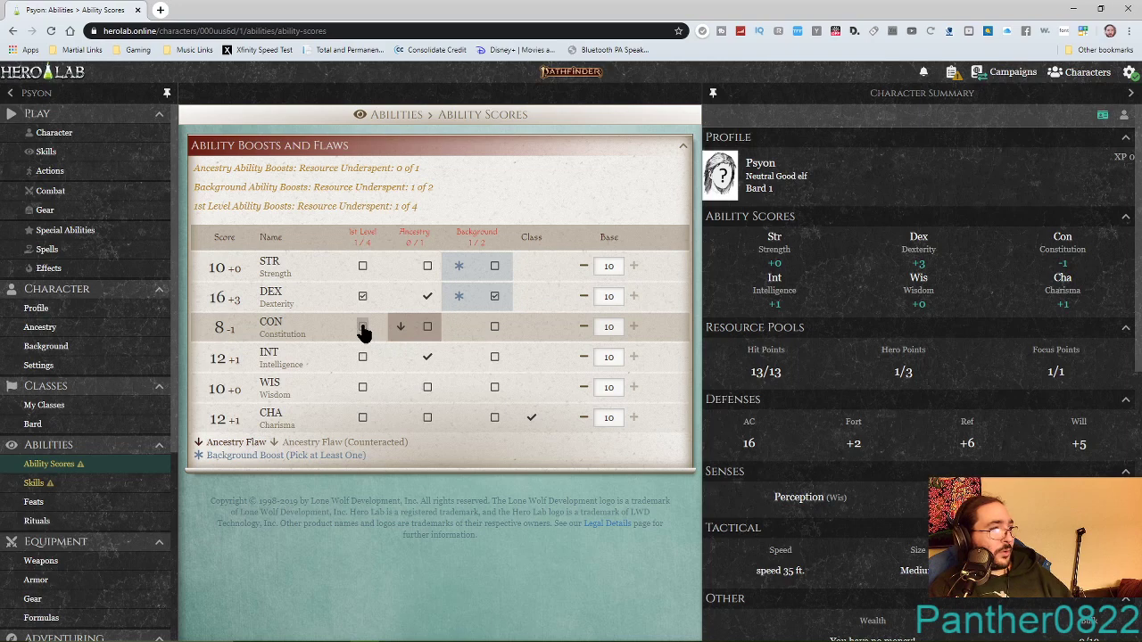
click(429, 328)
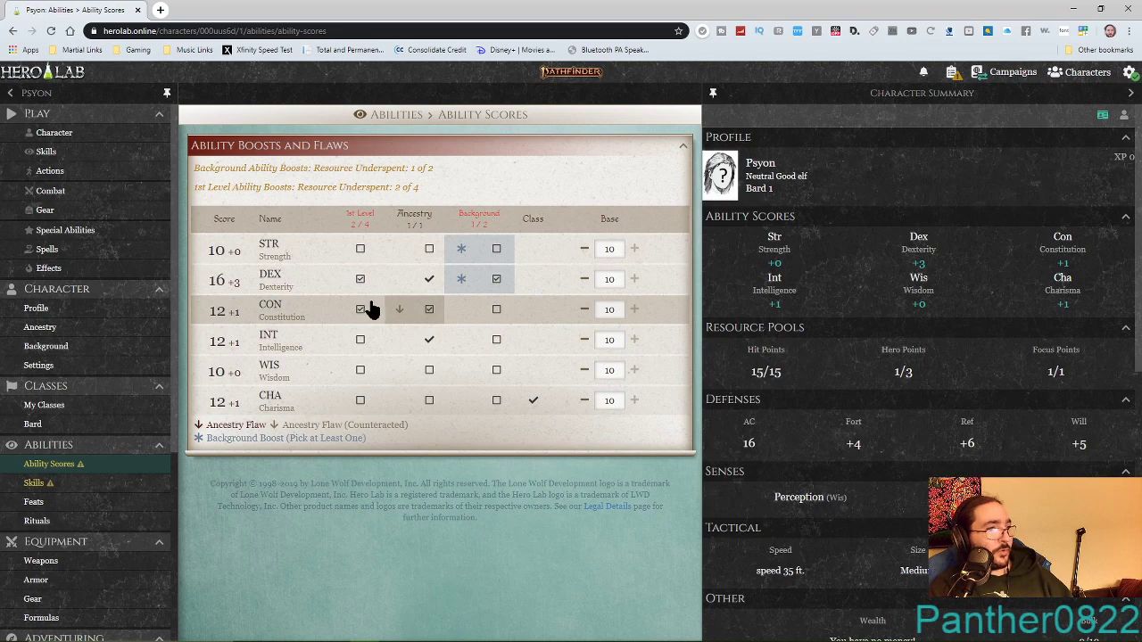
click(360, 371)
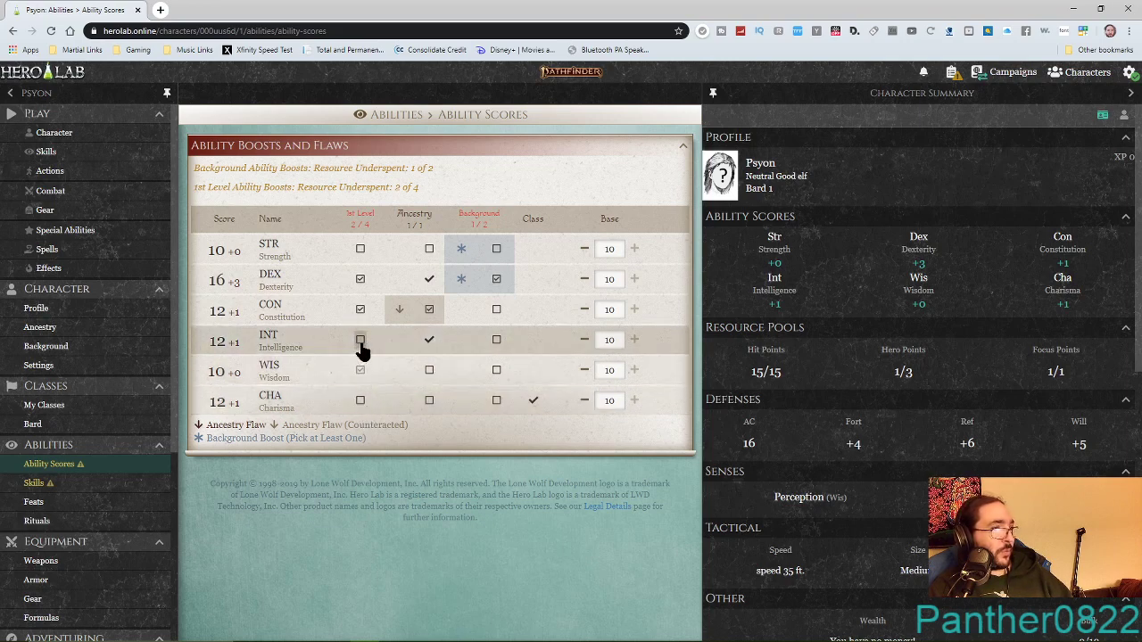
click(360, 401)
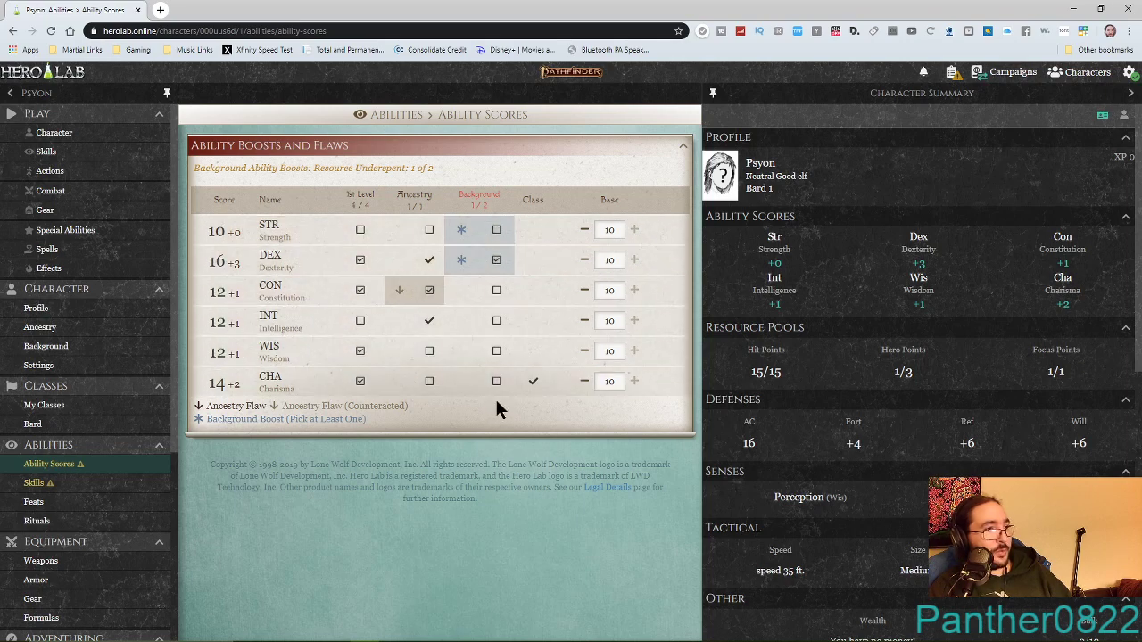
click(496, 229)
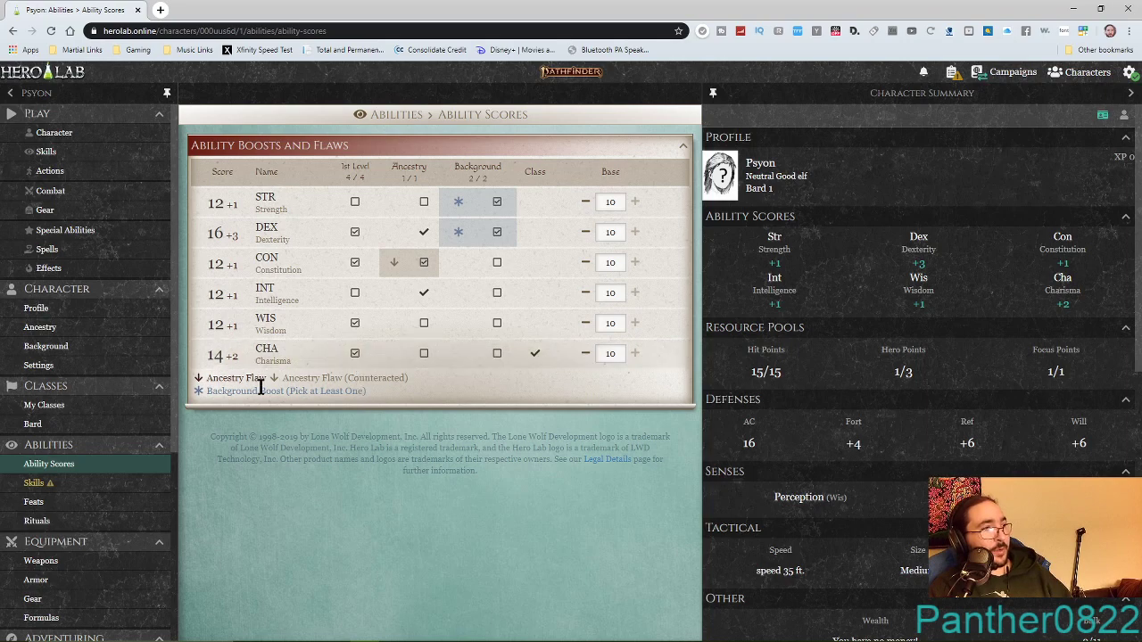
Make the character trained in Crafting as one of the Bard's skill choices.
click(64, 493)
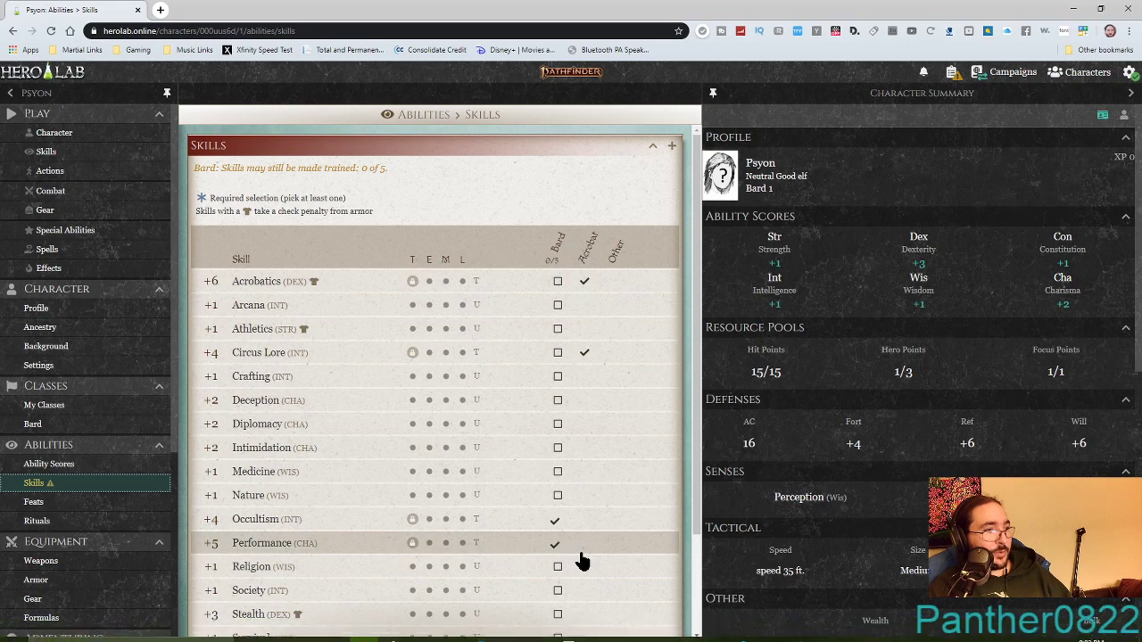
scroll(580, 562, down, 2)
scroll(580, 566, up, 2)
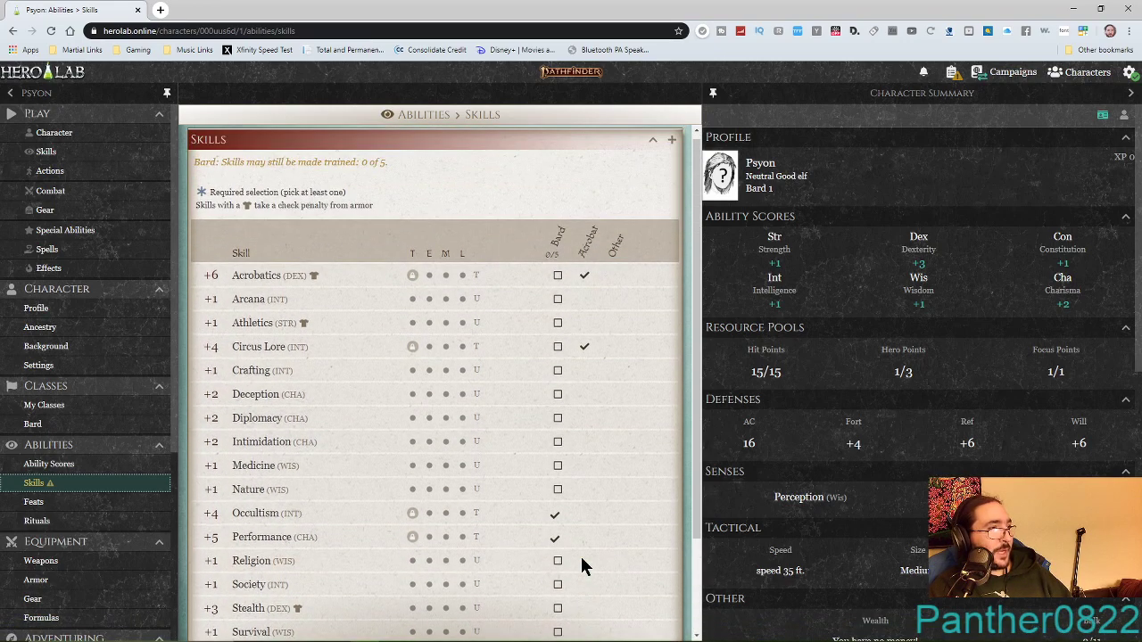
scroll(581, 560, down, 1)
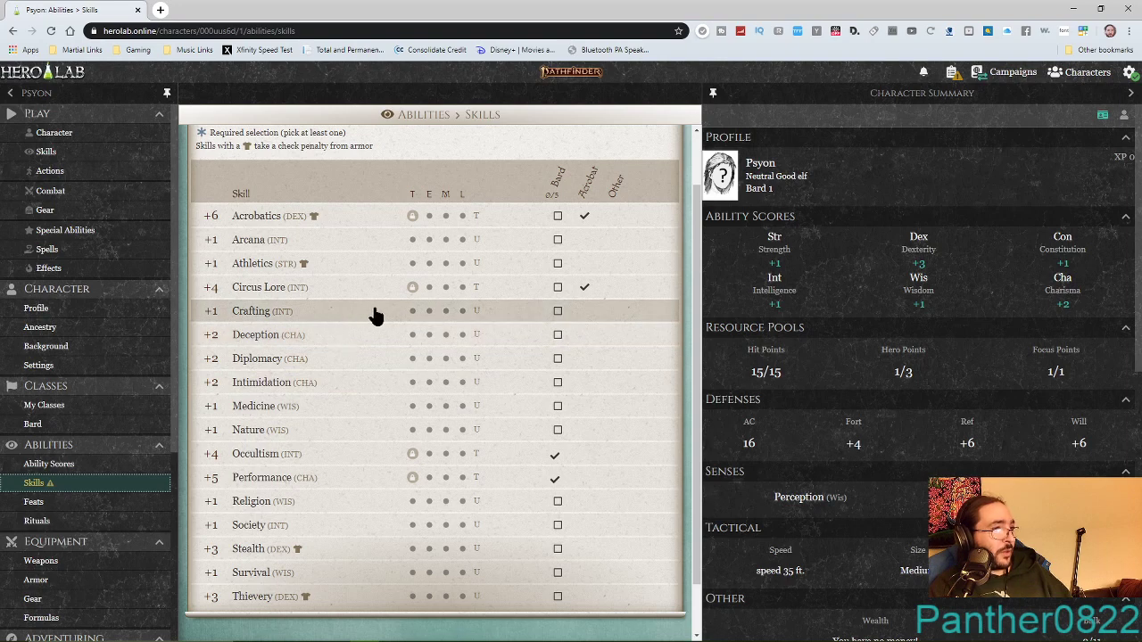
click(558, 315)
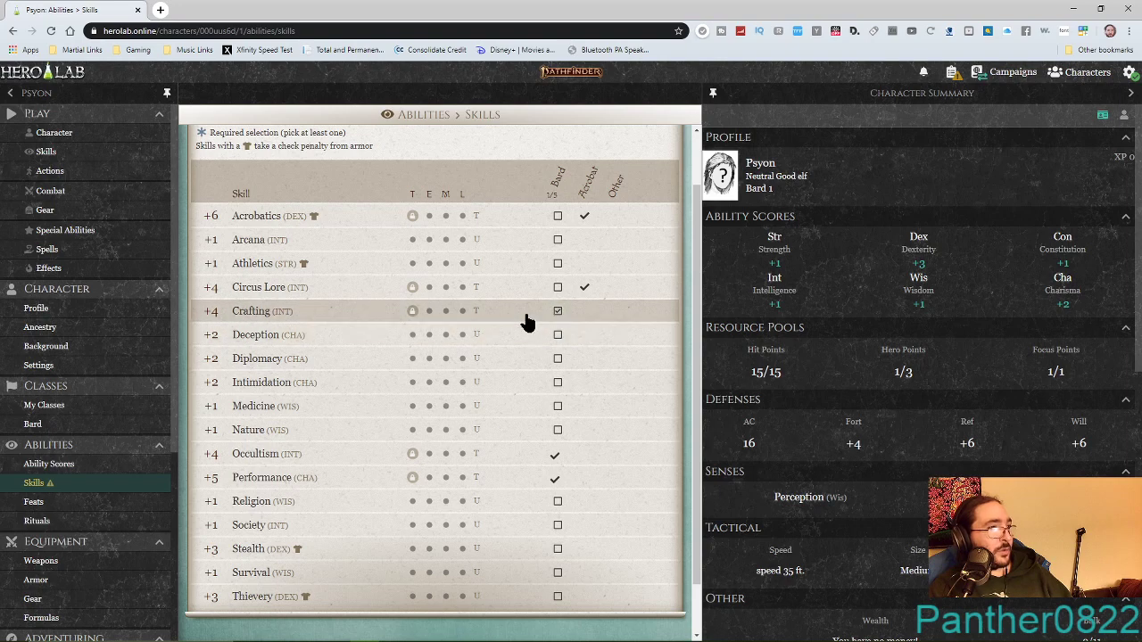
click(429, 312)
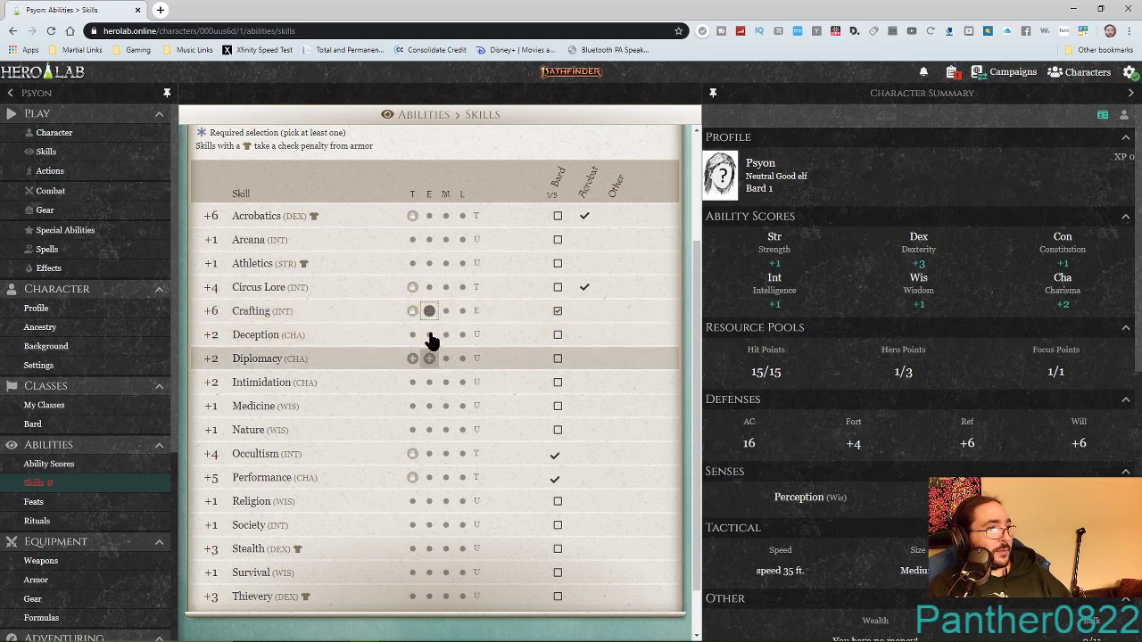
click(429, 314)
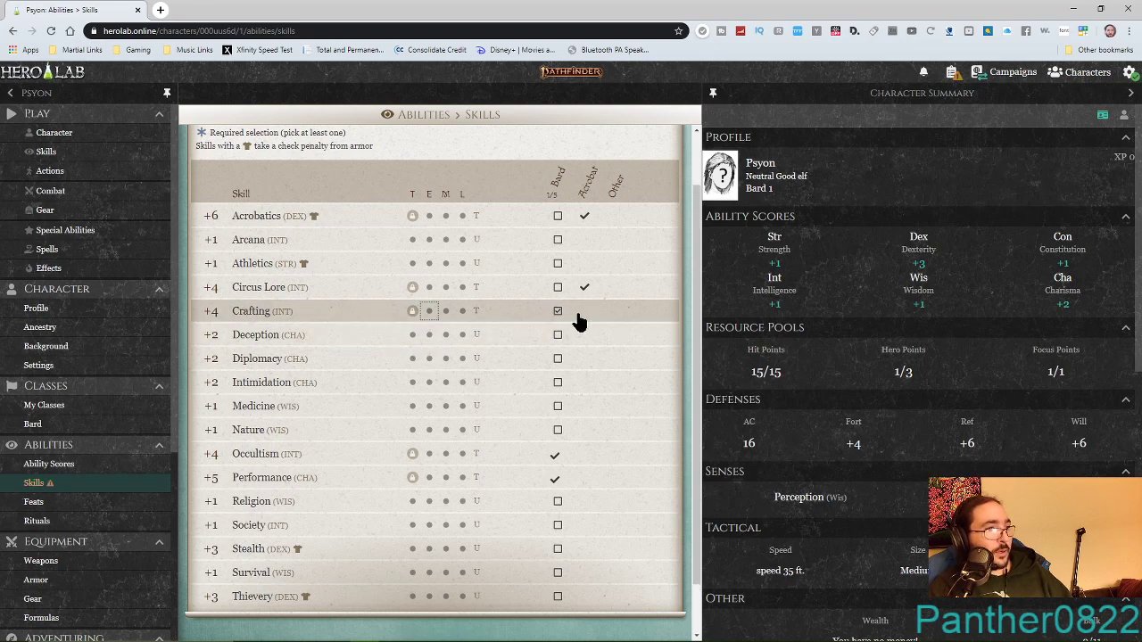
click(429, 336)
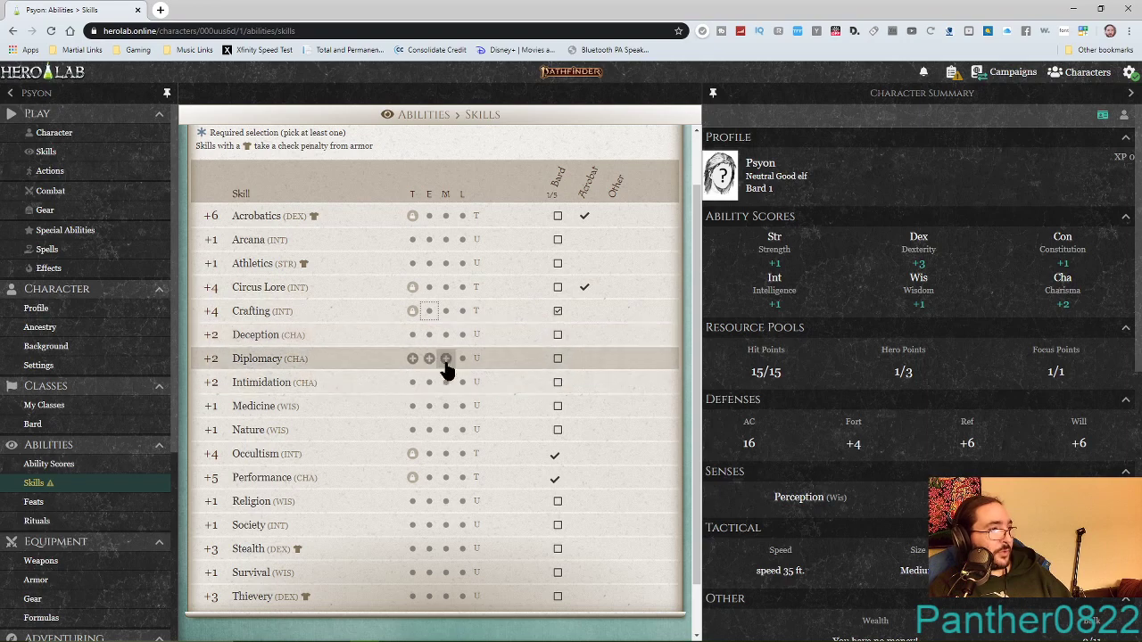
Make the character trained in Diplomacy, Society and Stealth as Bard skill choices.
click(557, 360)
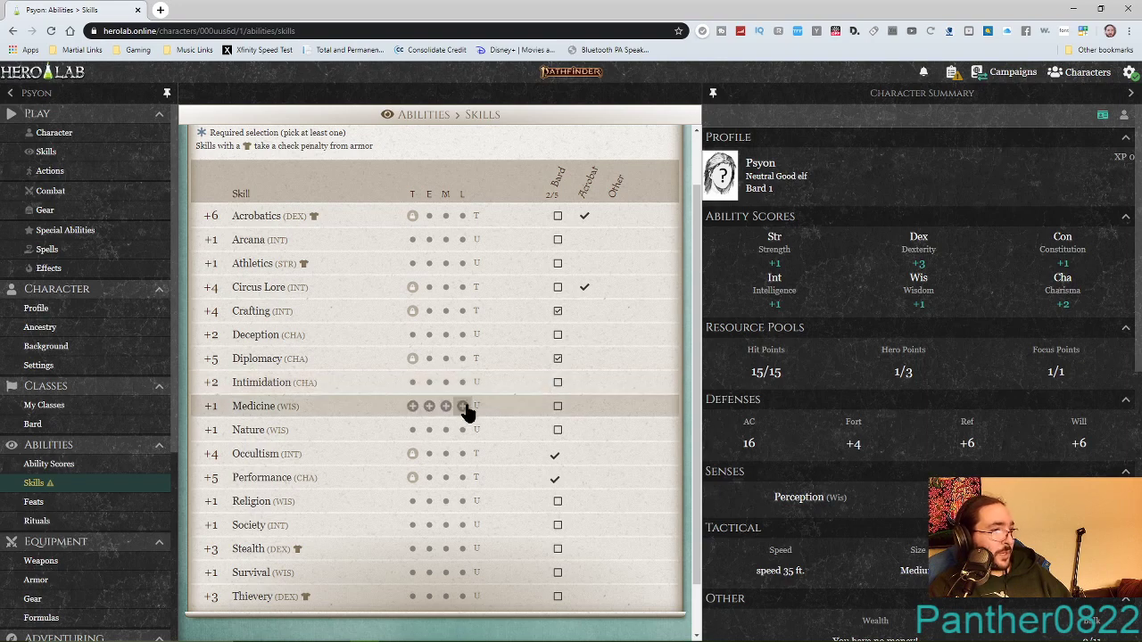
click(555, 526)
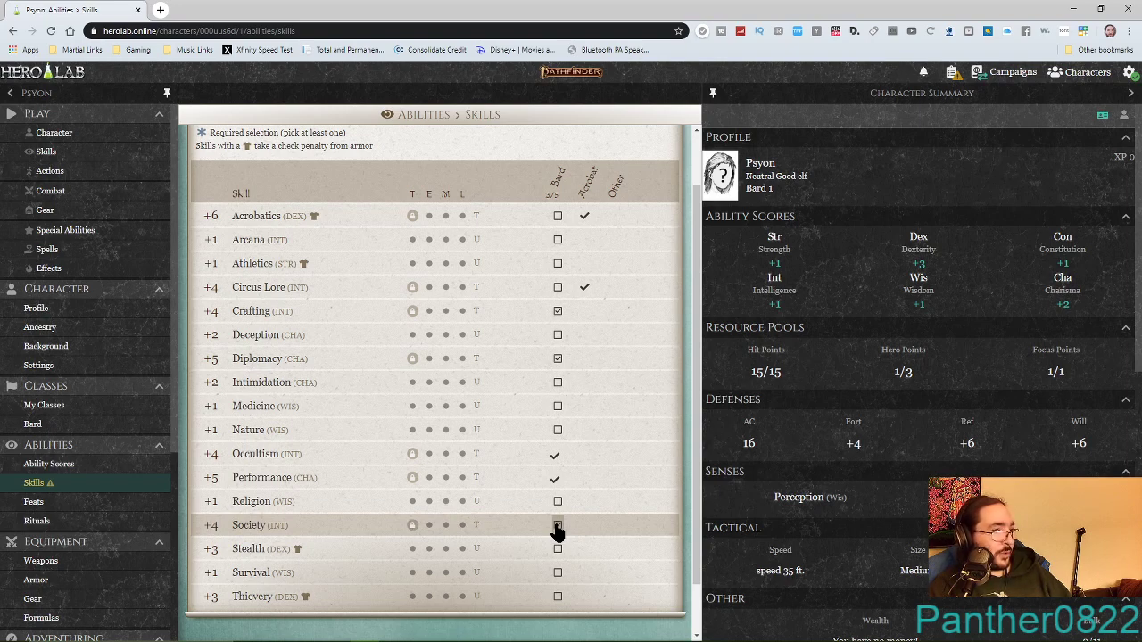
click(558, 550)
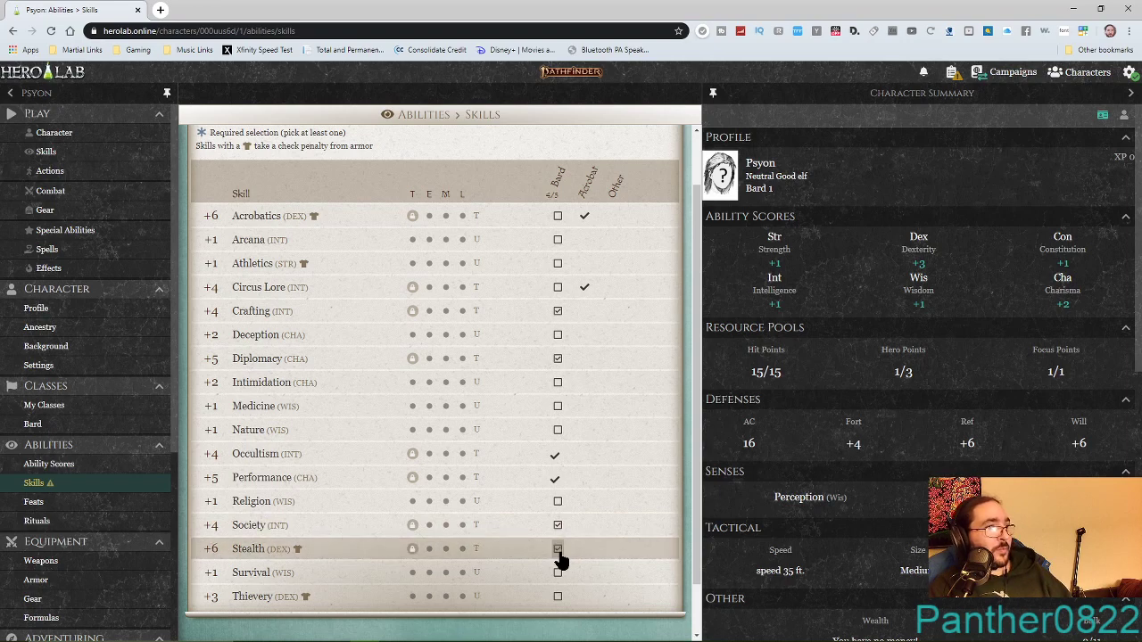
Make the character trained in Thievery as the last Bard skill choice.
scroll(560, 562, down, 1)
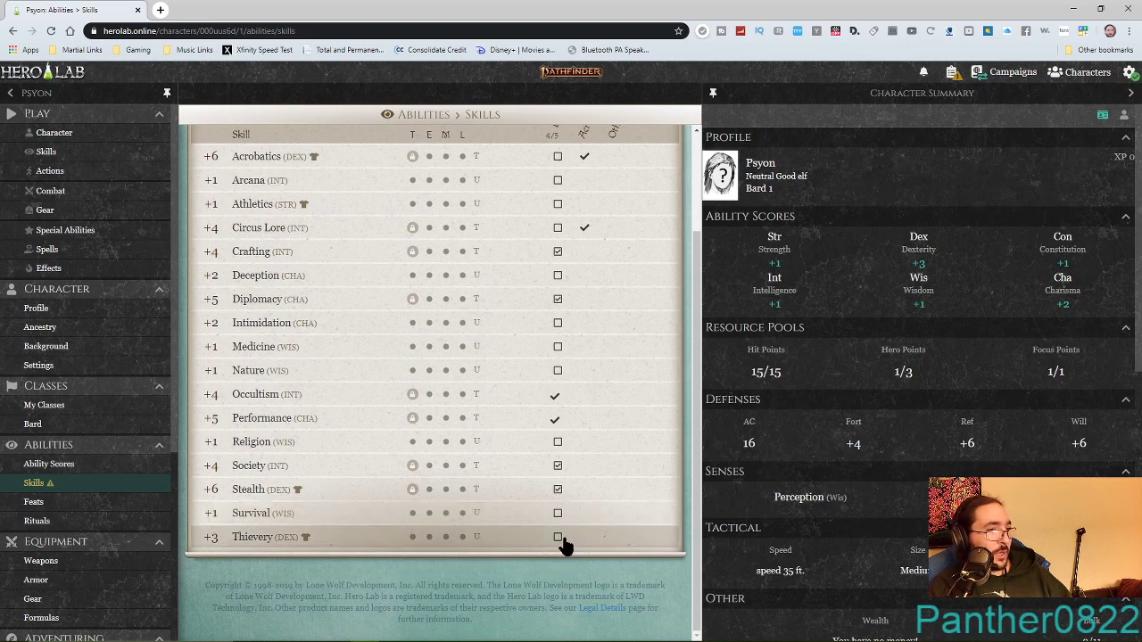
click(558, 536)
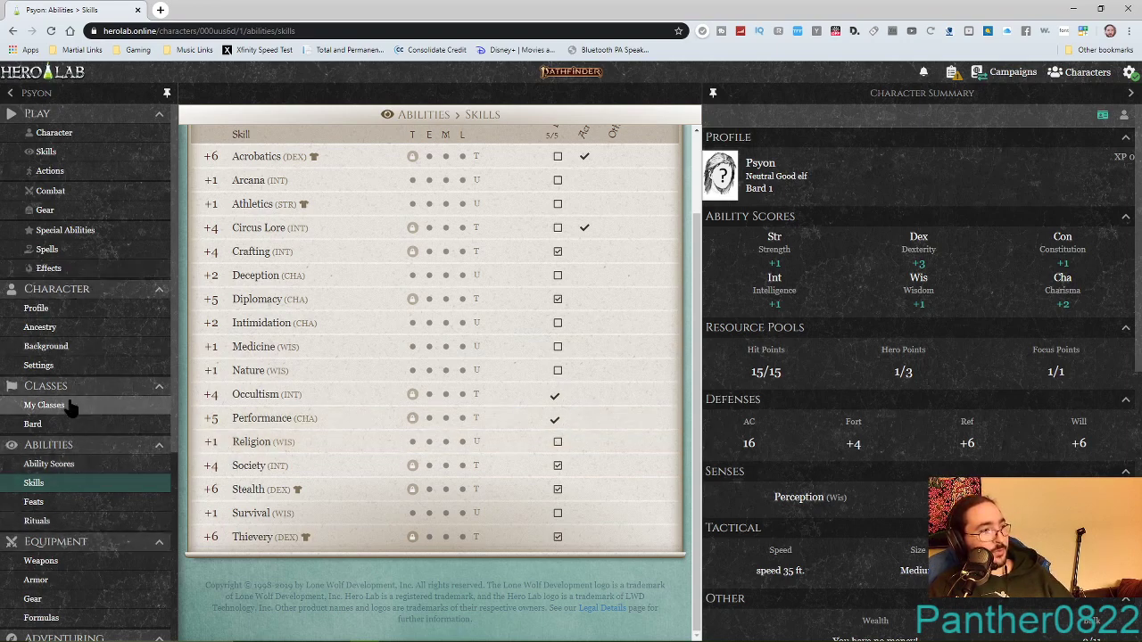
Review Psyon's play sheet and character summary, covering ability scores, defenses, senses, spells and the skill list.
click(41, 136)
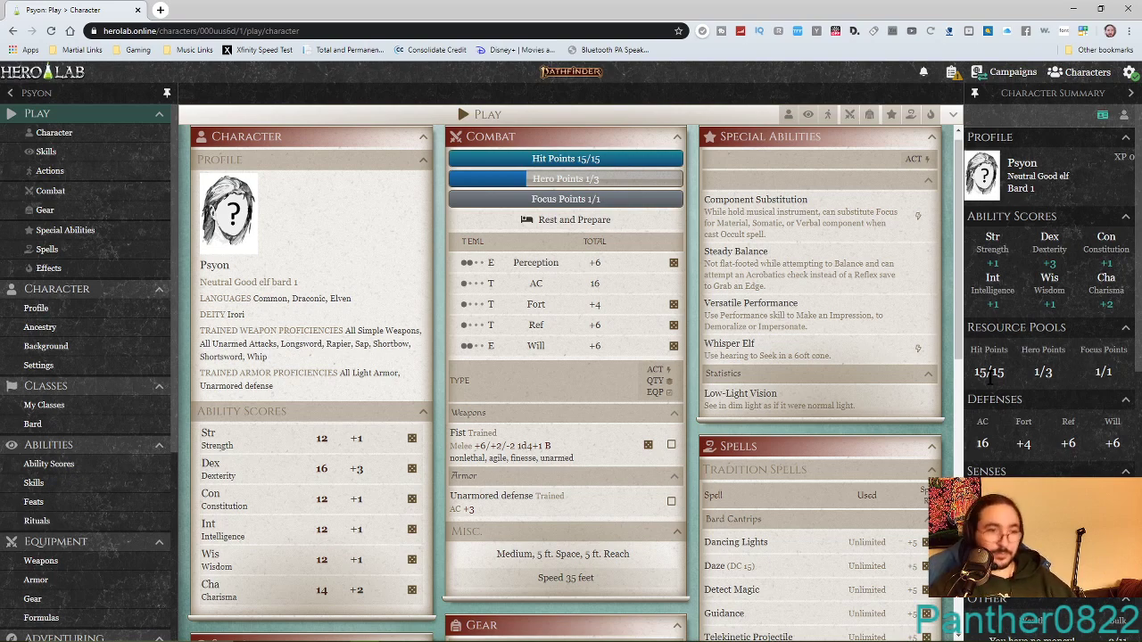
scroll(982, 446, down, 1)
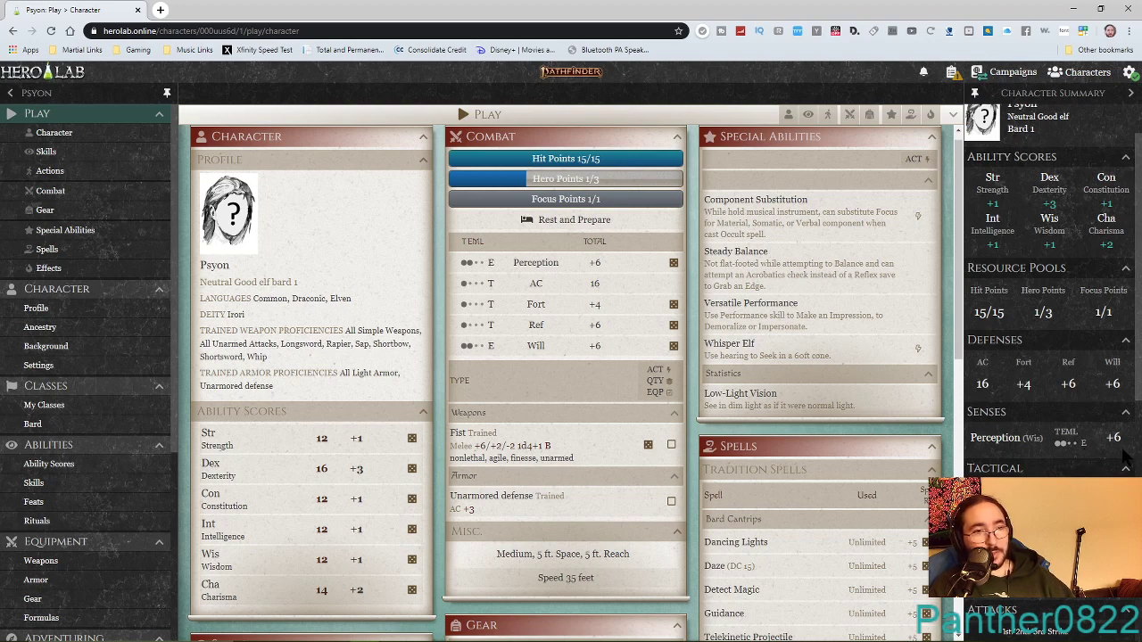
scroll(1026, 402, down, 2)
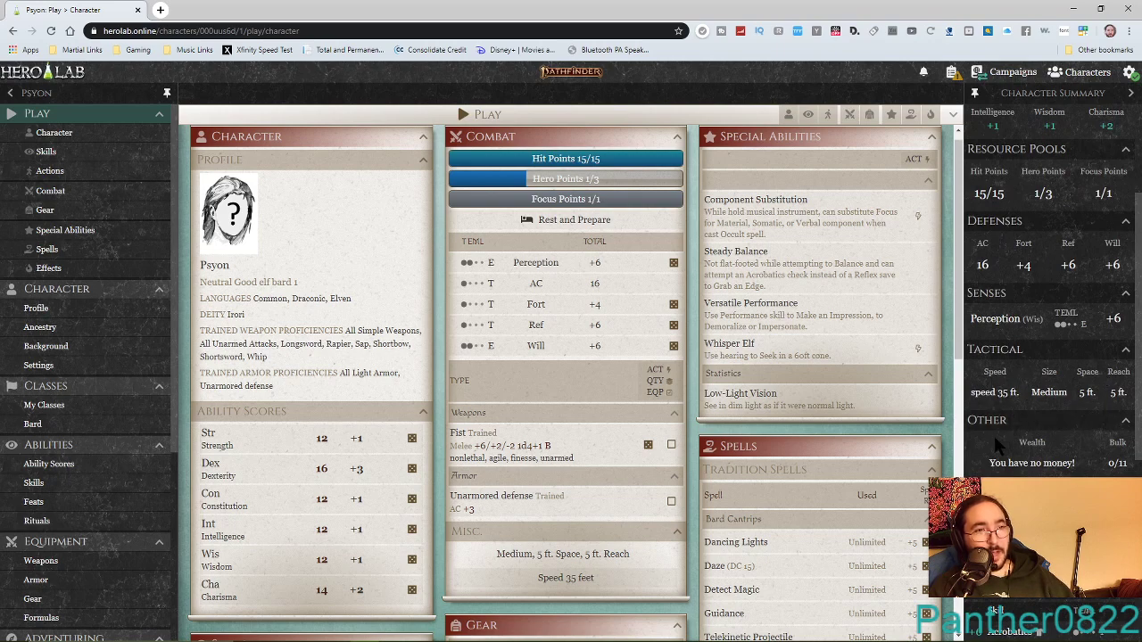
scroll(1004, 509, up, 2)
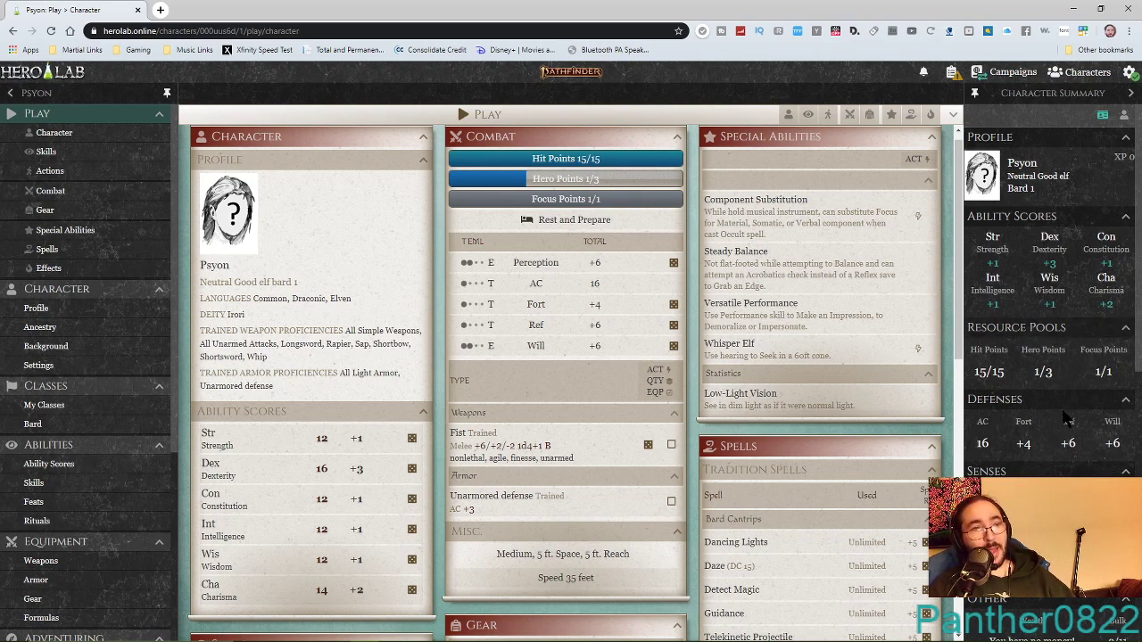
scroll(997, 517, down, 3)
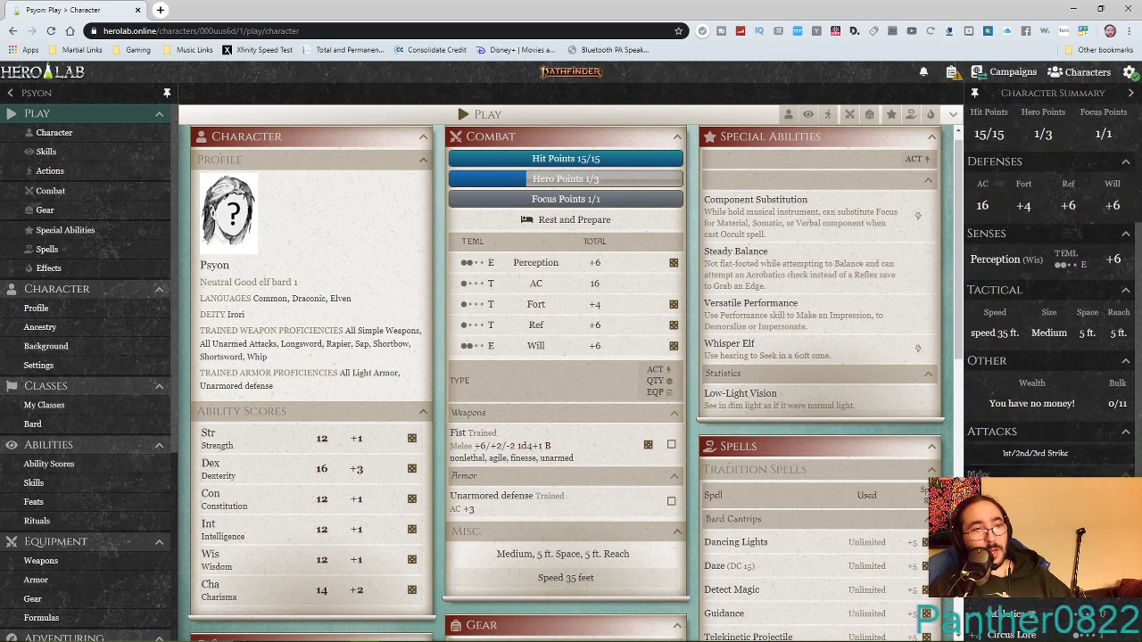
scroll(399, 393, down, 4)
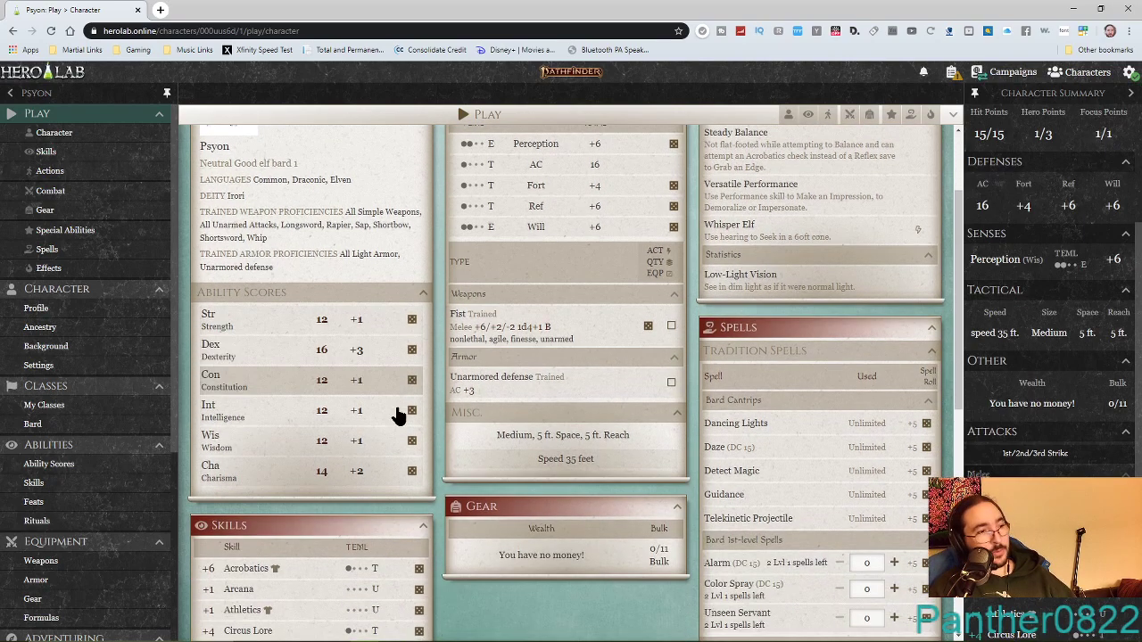
scroll(399, 416, down, 3)
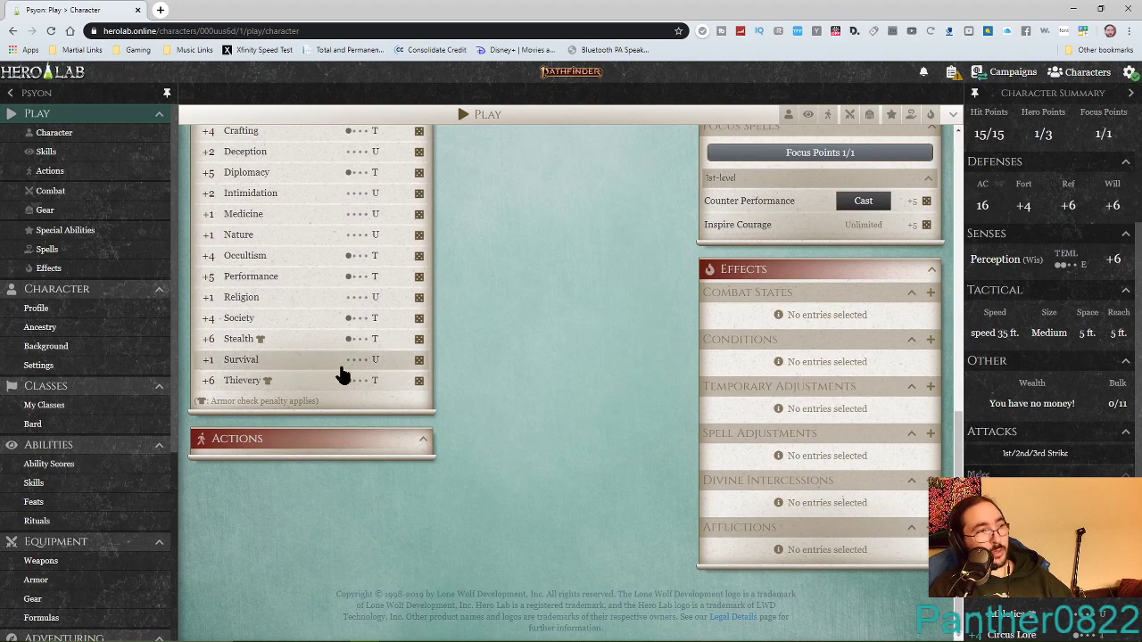
scroll(341, 374, up, 2)
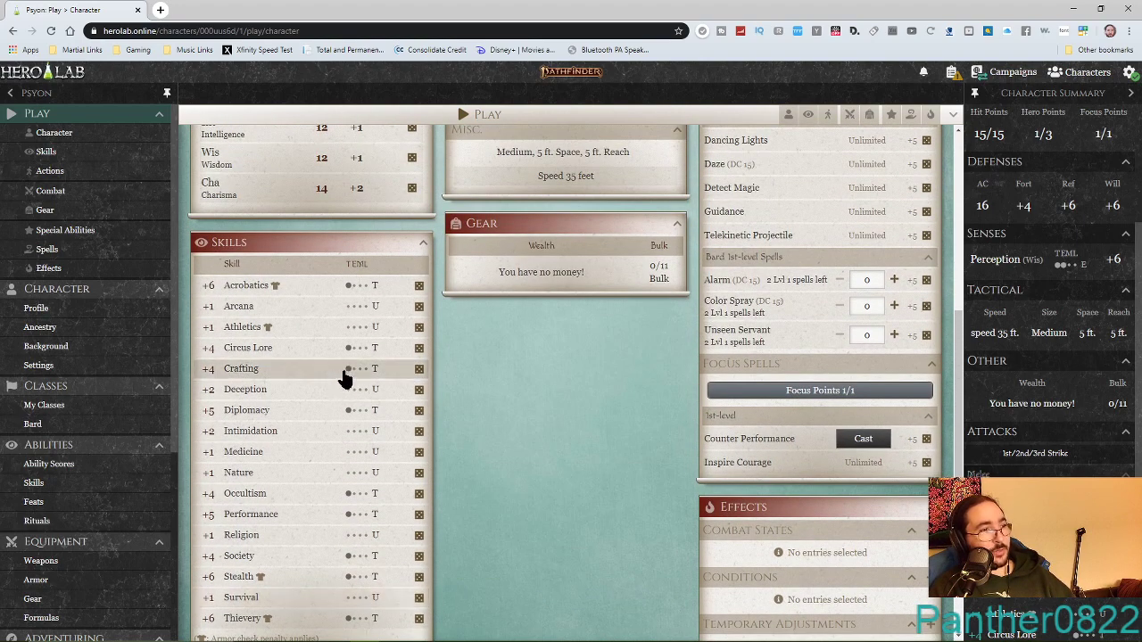
Roll Psyon's Acrobatics check several times from the play sheet, and dismiss the roll result.
click(419, 288)
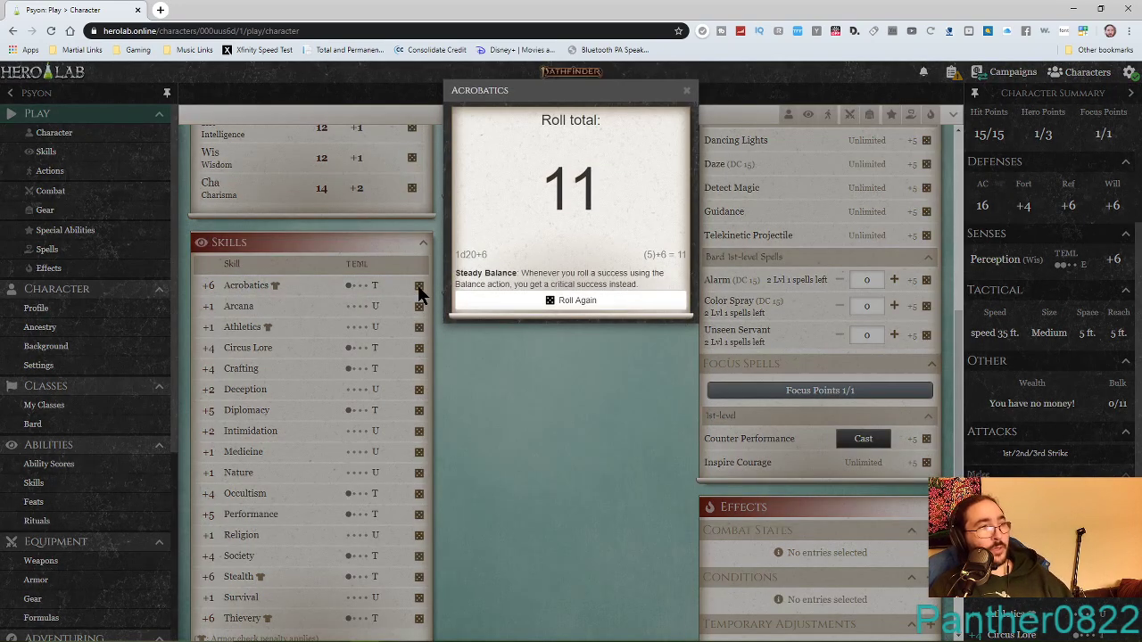
click(420, 291)
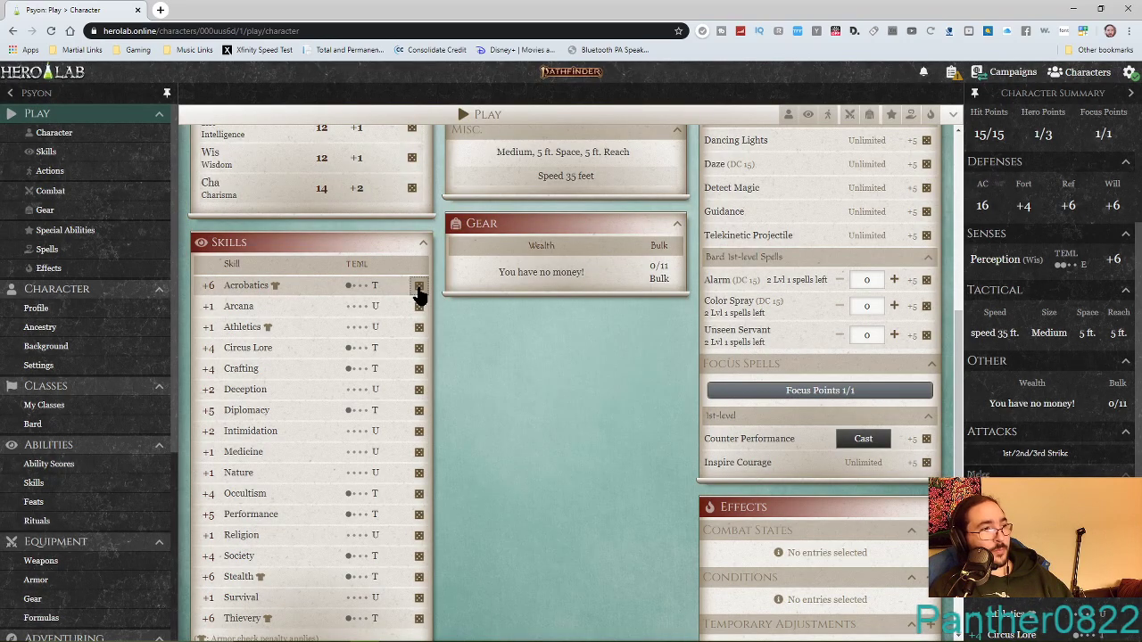
click(418, 289)
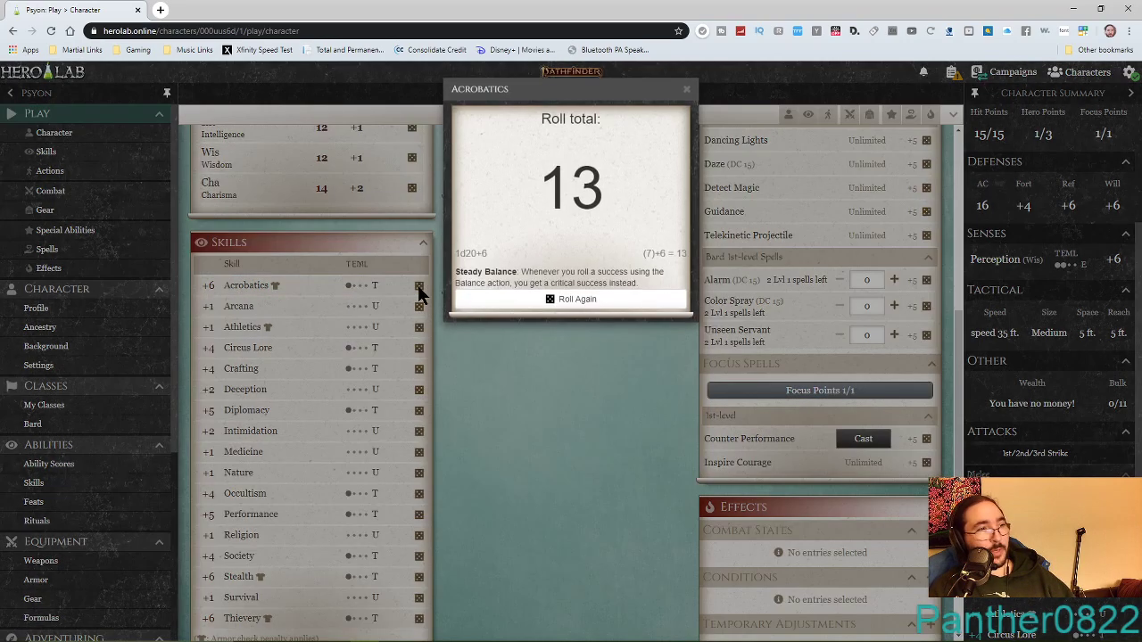
click(553, 302)
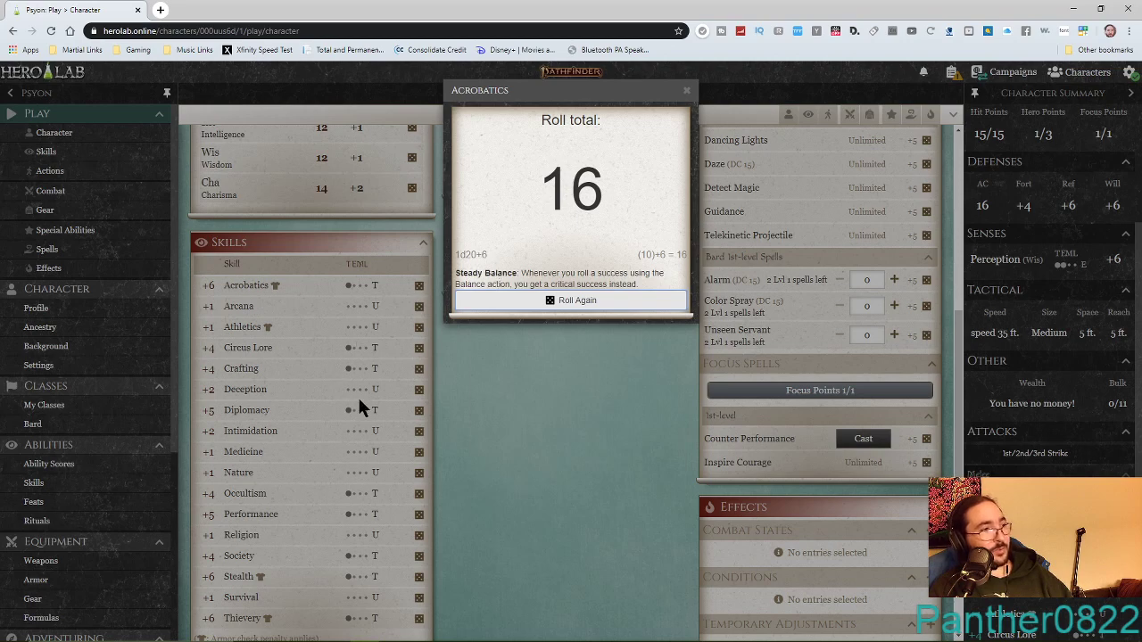
click(686, 91)
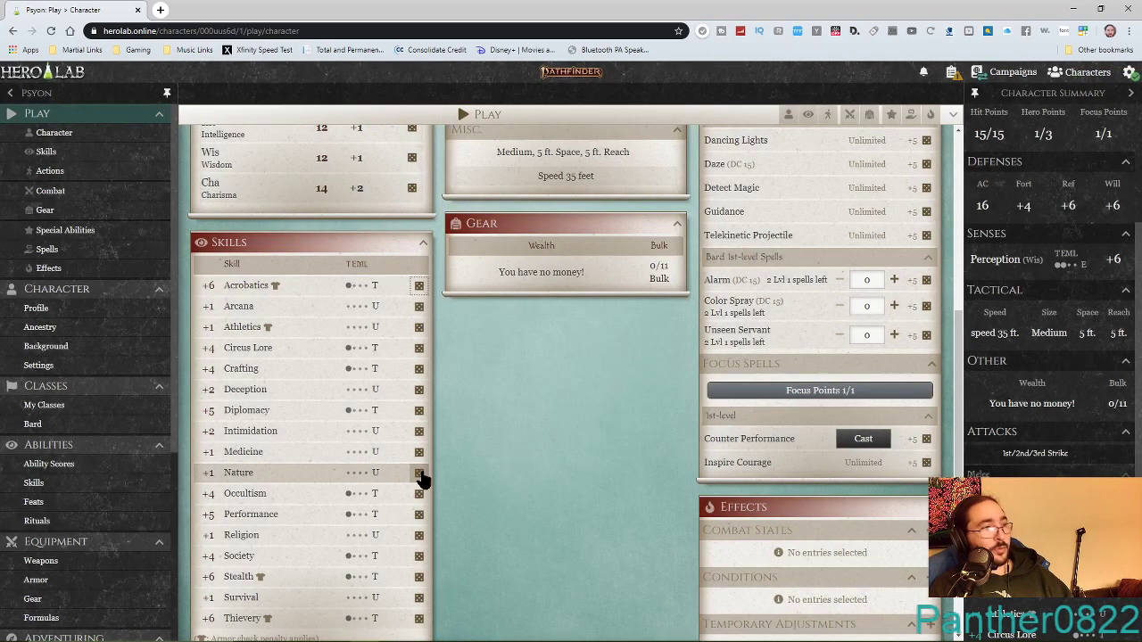
Read the Medicine skill's details, and roll the Medicine check three times.
click(366, 457)
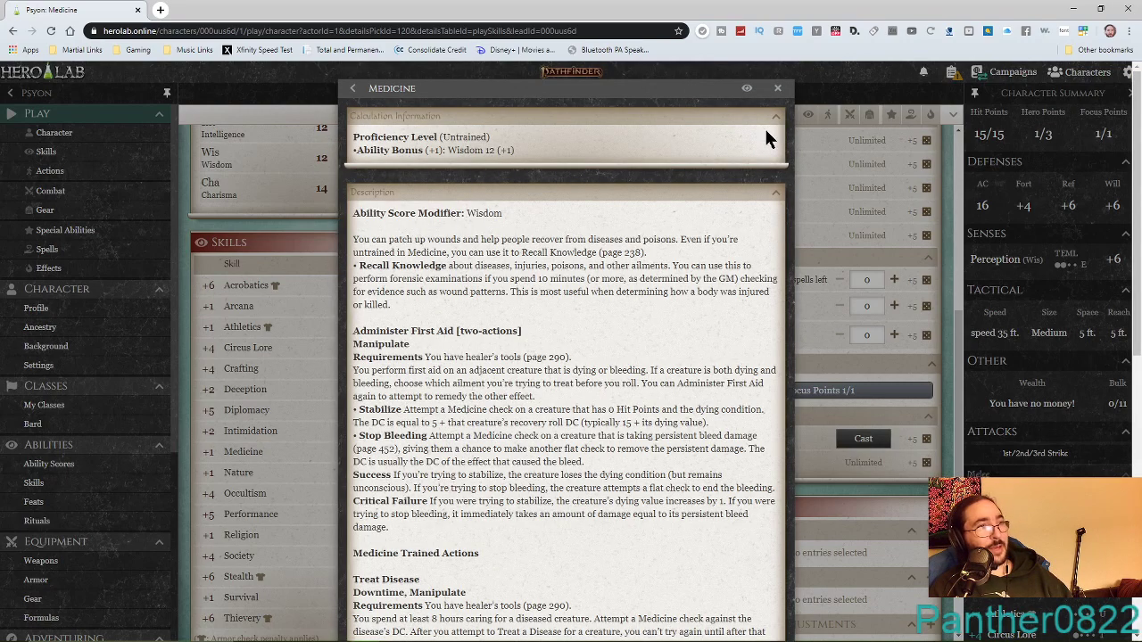
click(777, 89)
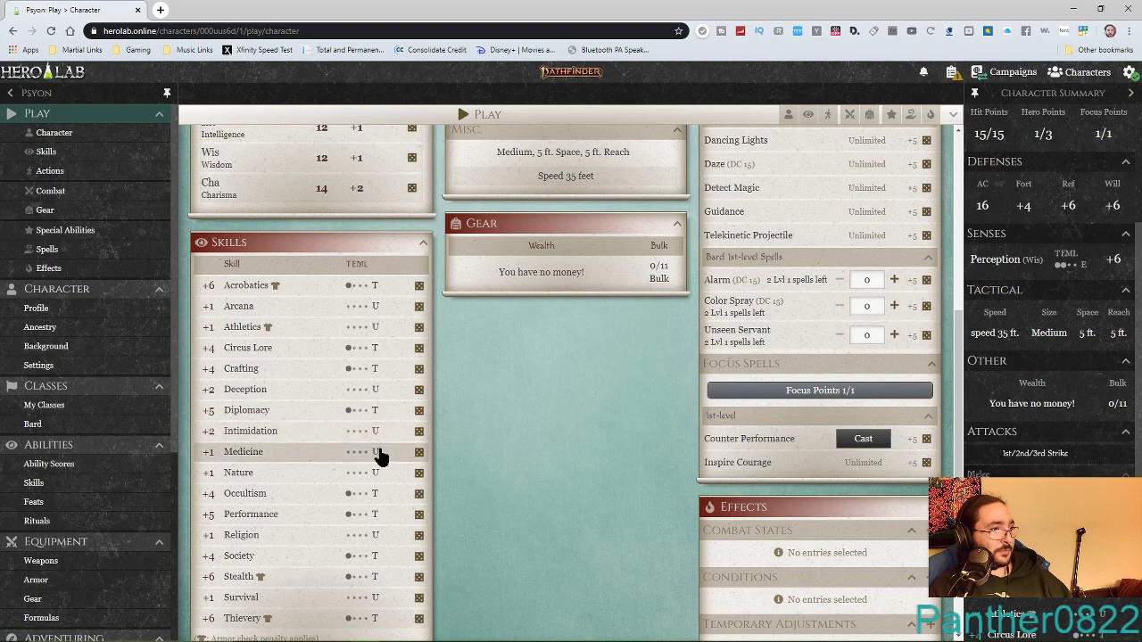
click(419, 453)
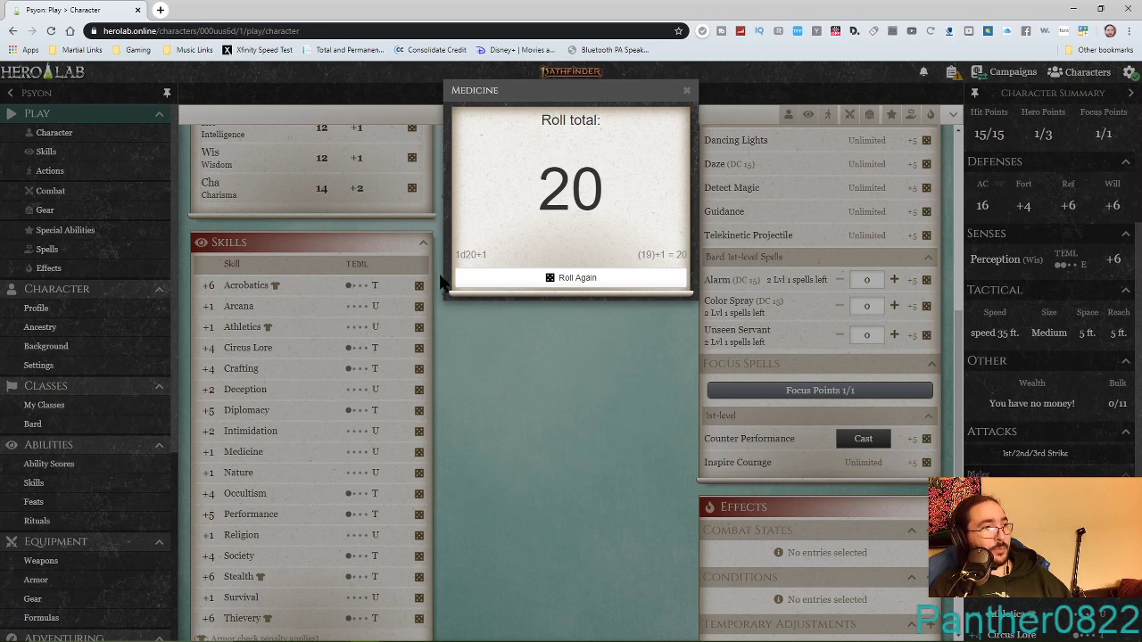
click(567, 283)
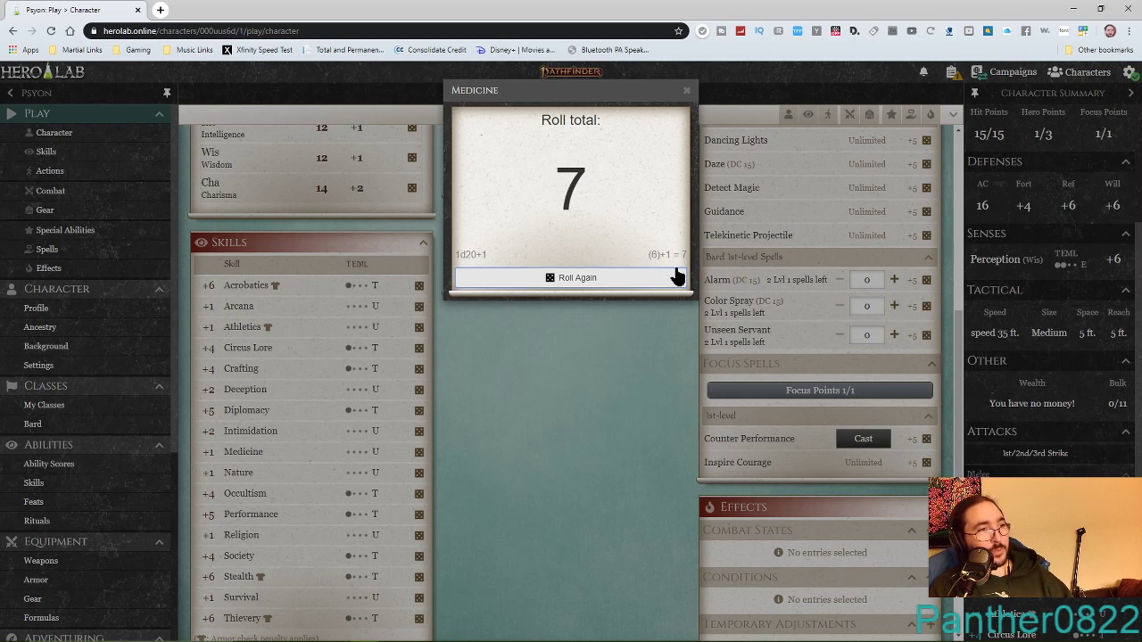
click(560, 282)
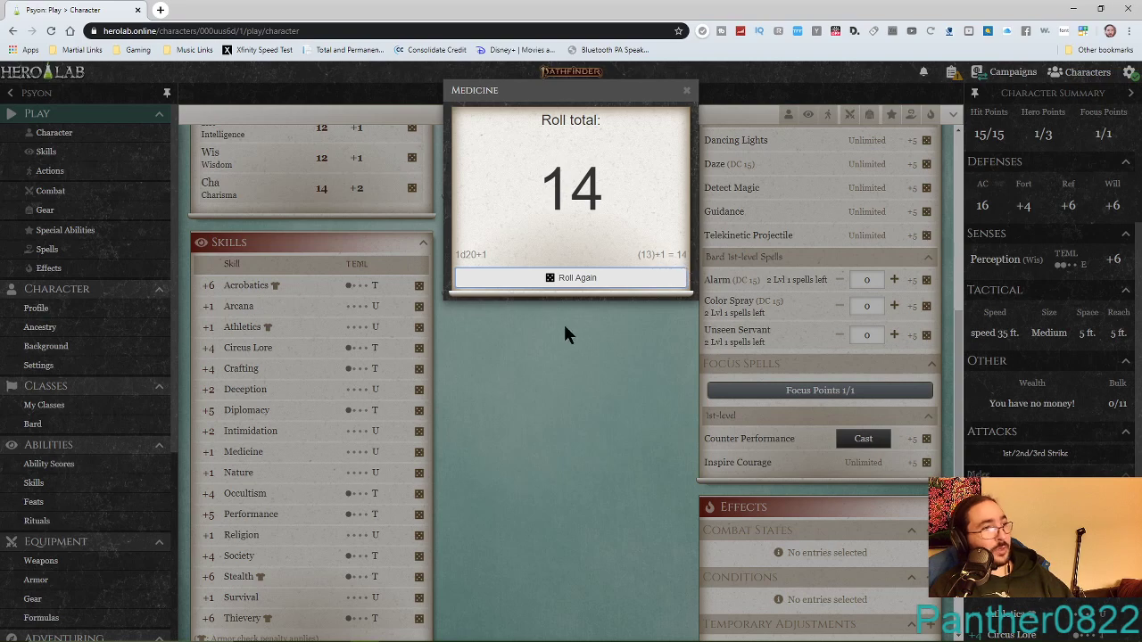
click(686, 90)
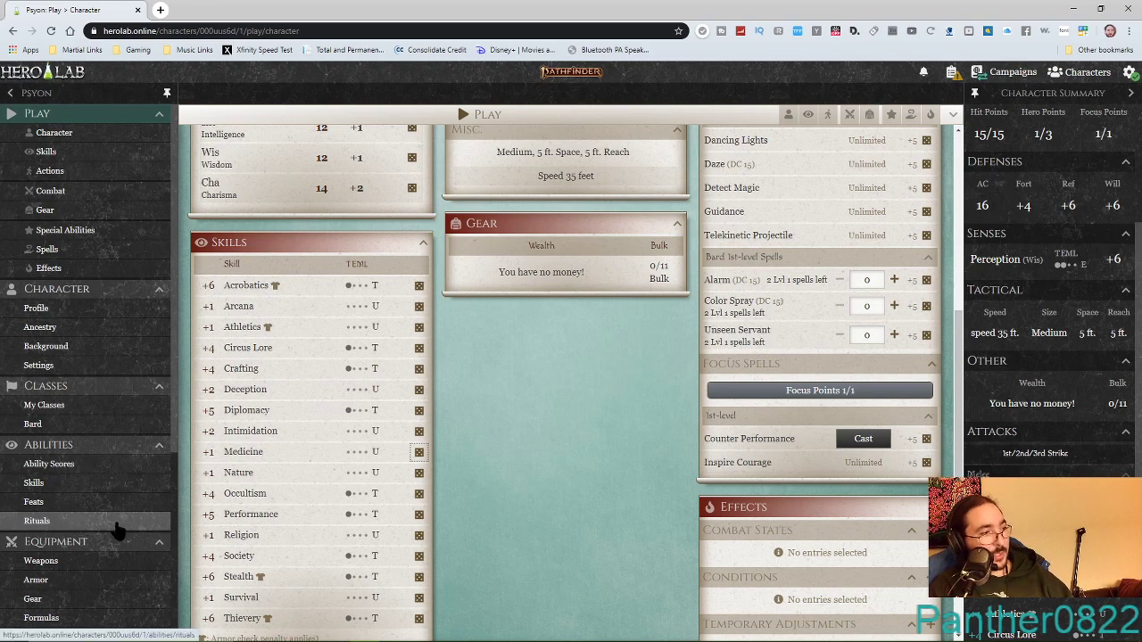
Browse the gear available to buy for Psyon, from class kits and adventuring gear to formulas and animals, without adding anything.
scroll(81, 525, down, 2)
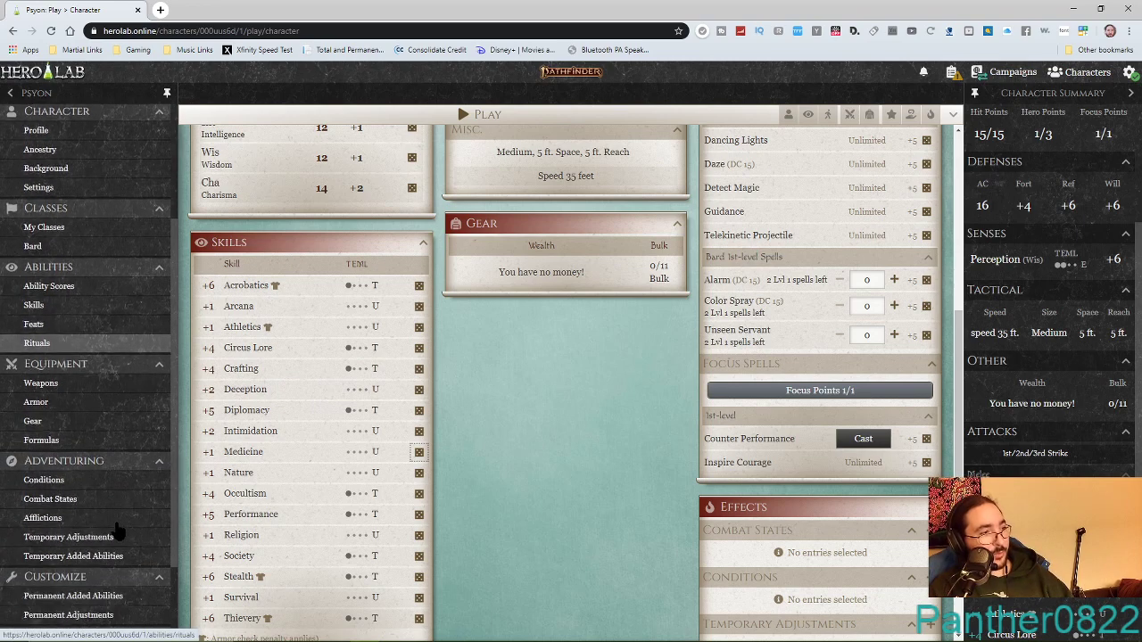
click(57, 422)
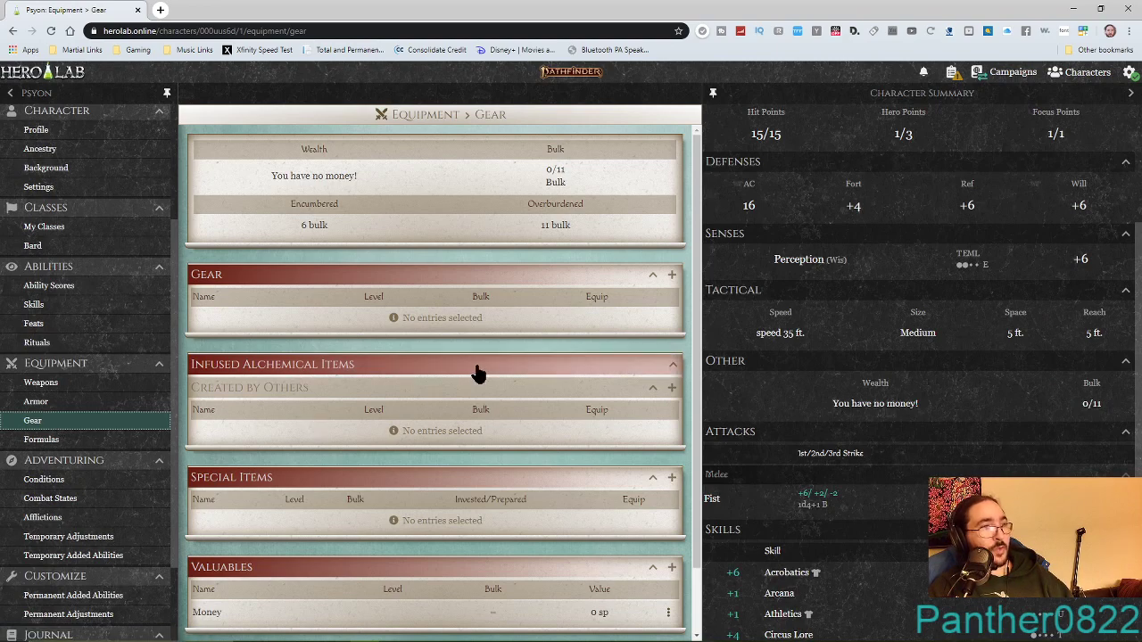
scroll(536, 332, down, 1)
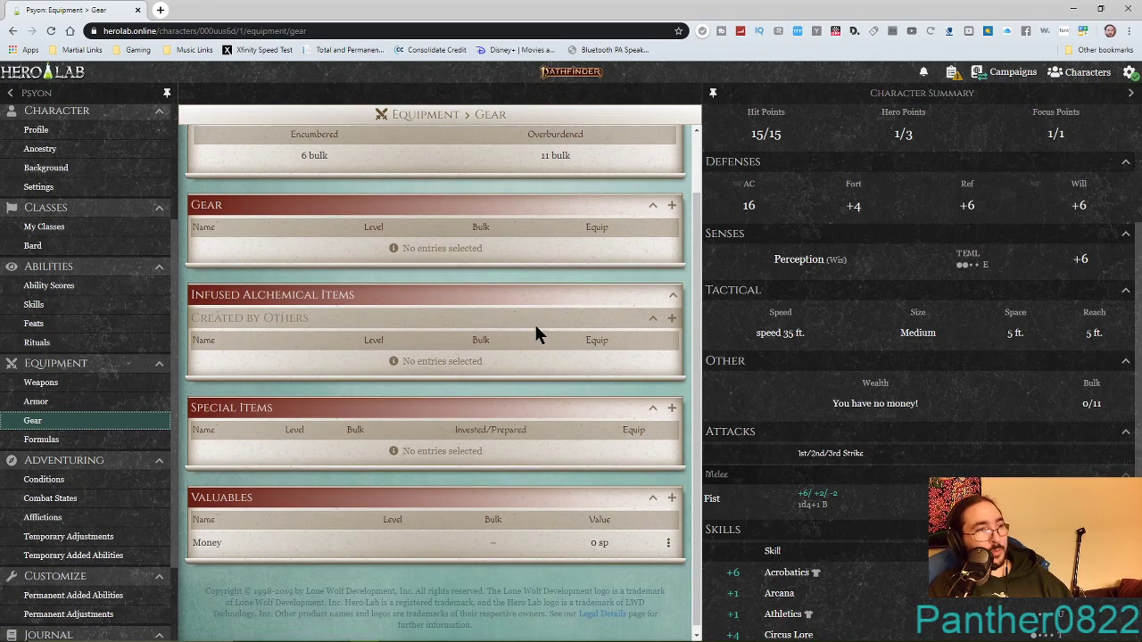
scroll(535, 324, up, 1)
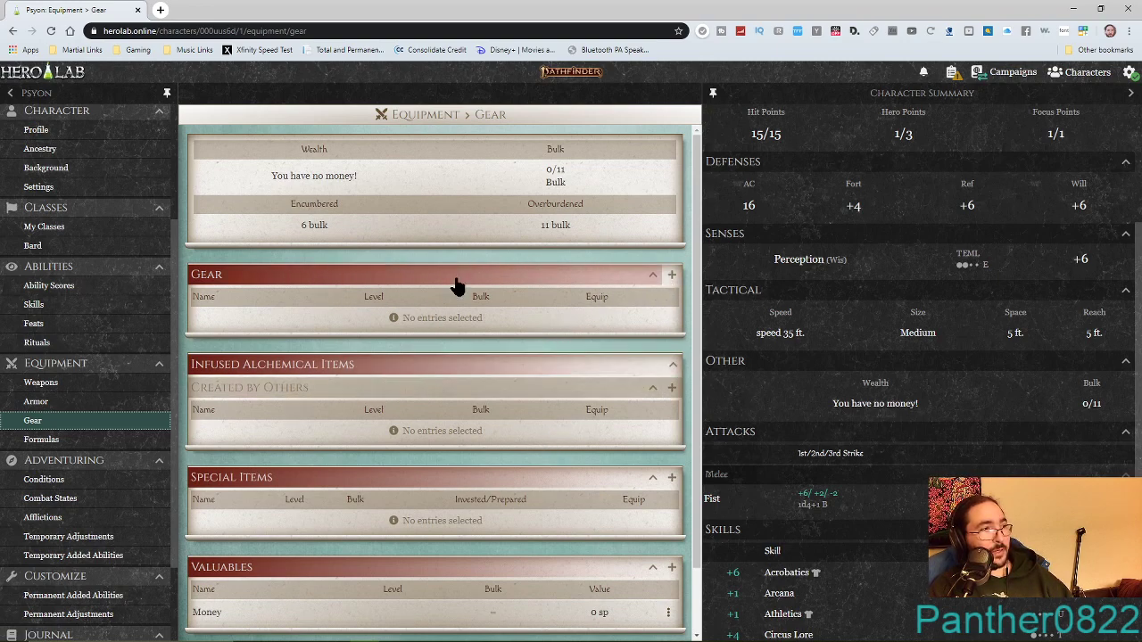
click(672, 275)
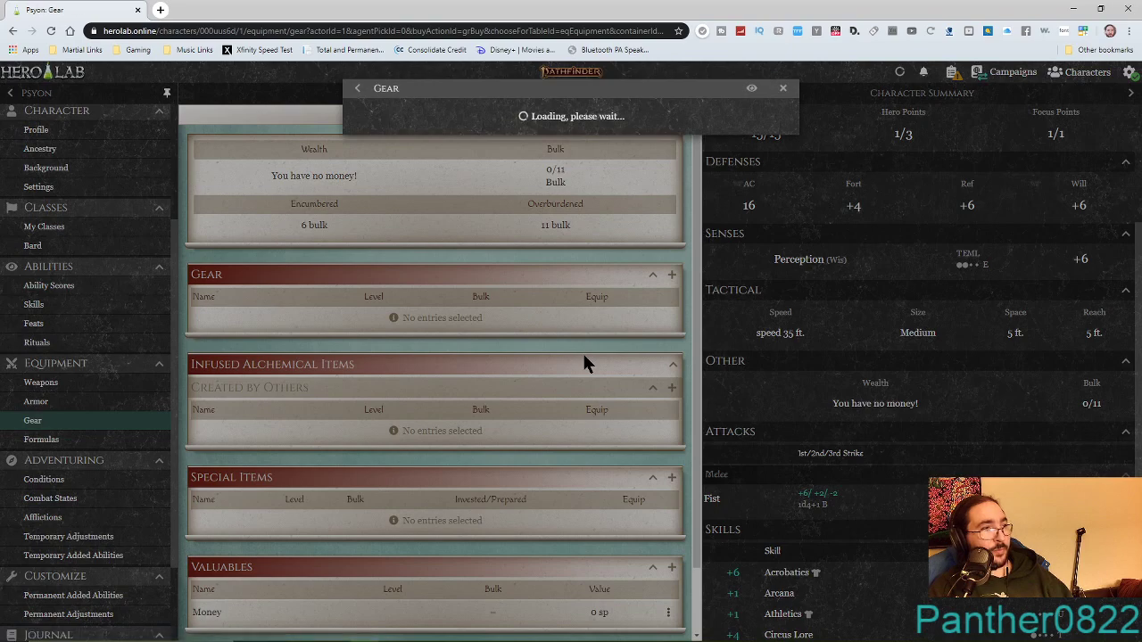
scroll(441, 294, down, 3)
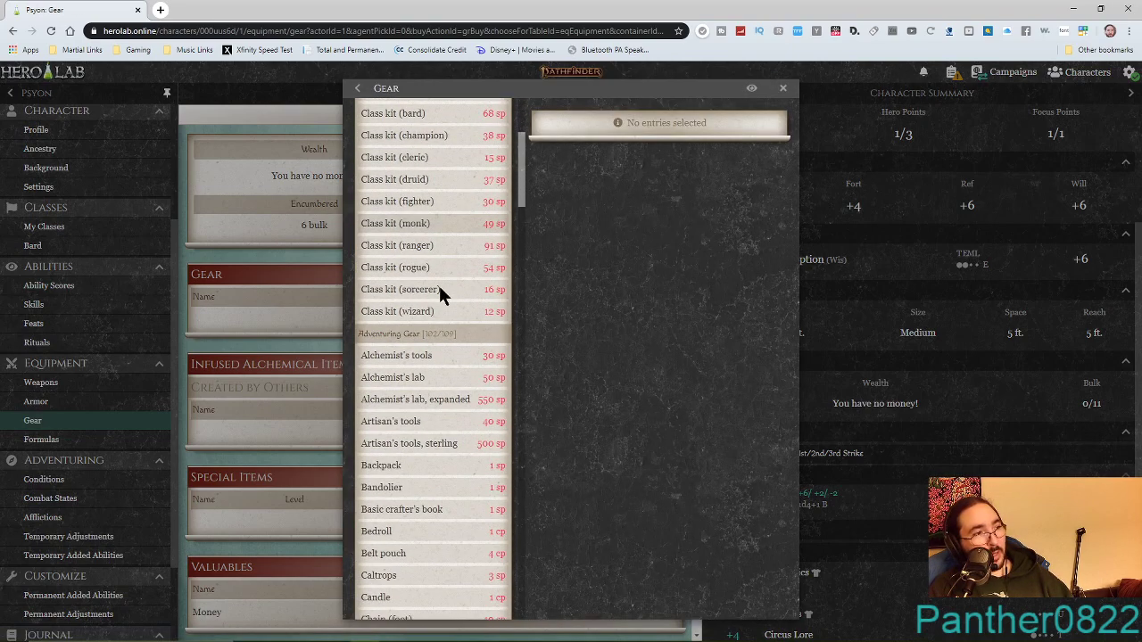
scroll(439, 290, down, 10)
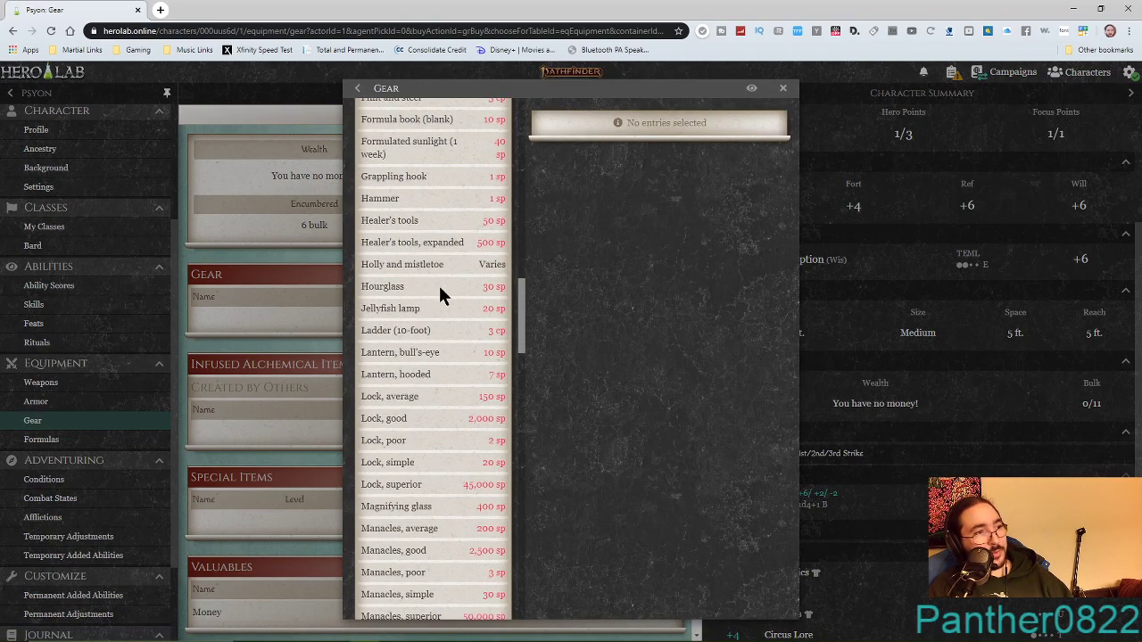
scroll(439, 295, down, 15)
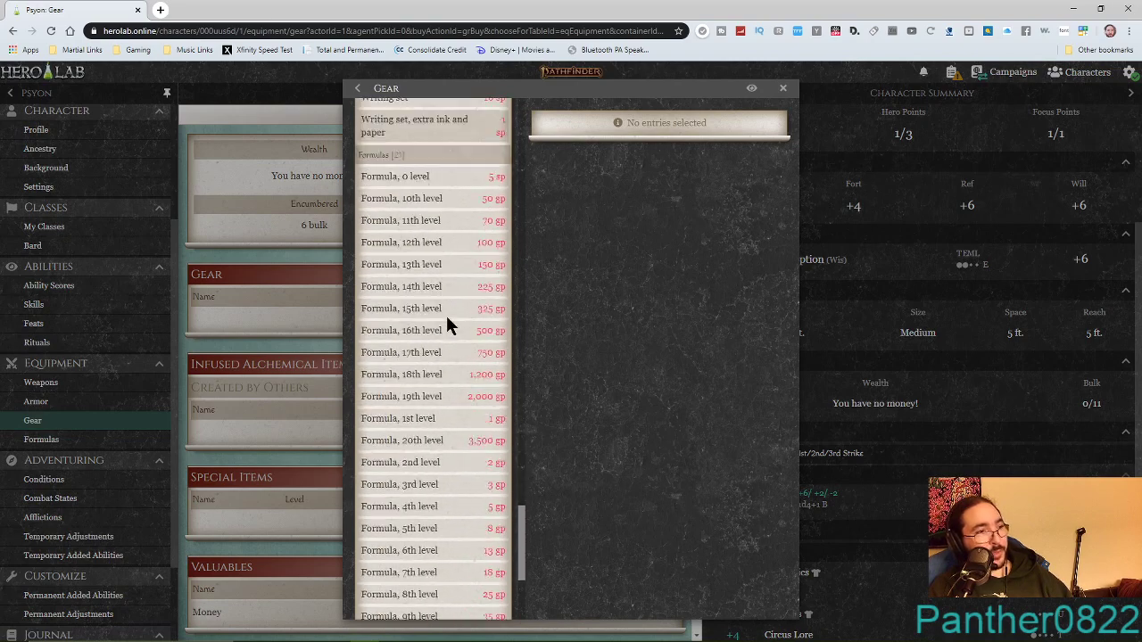
scroll(448, 325, down, 3)
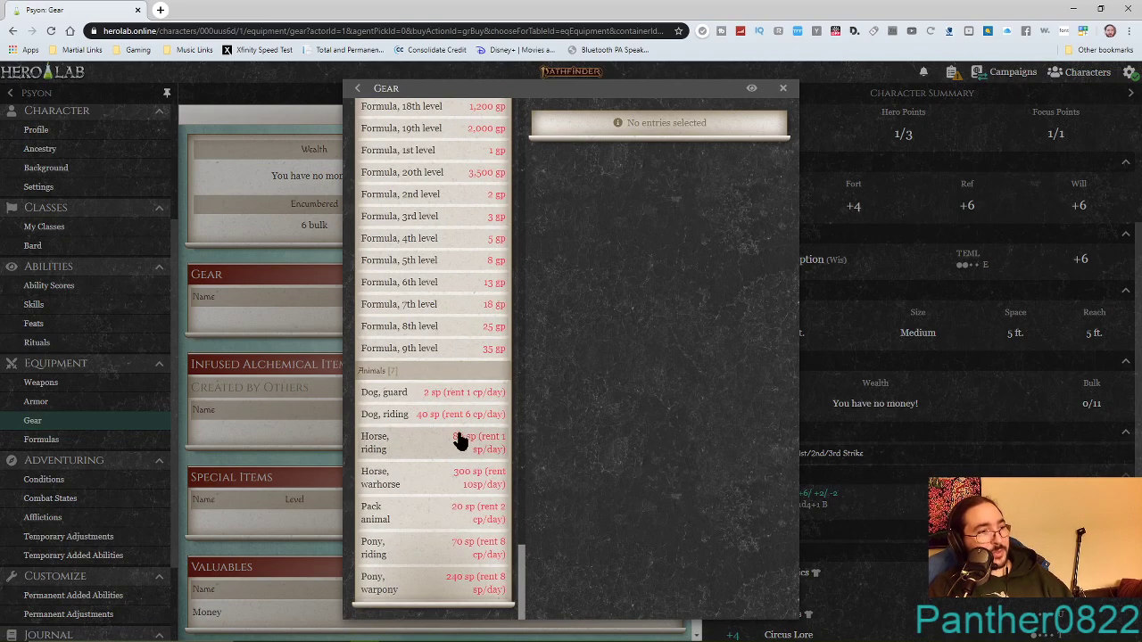
click(782, 91)
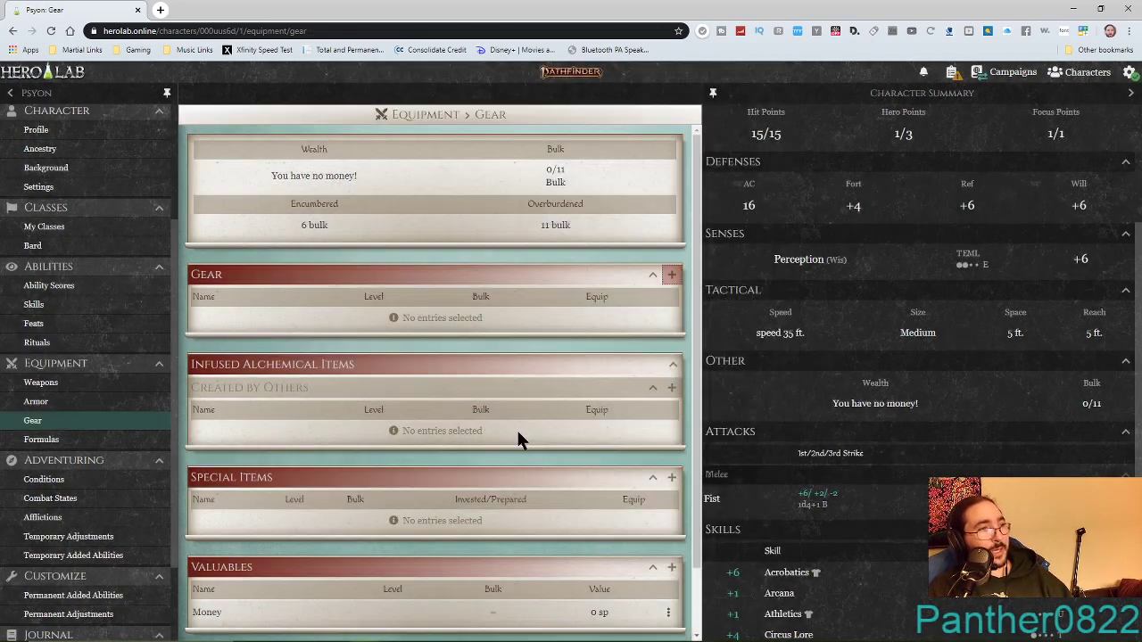
Browse the infused alchemical items created by others through the end of the list without adding one.
click(671, 387)
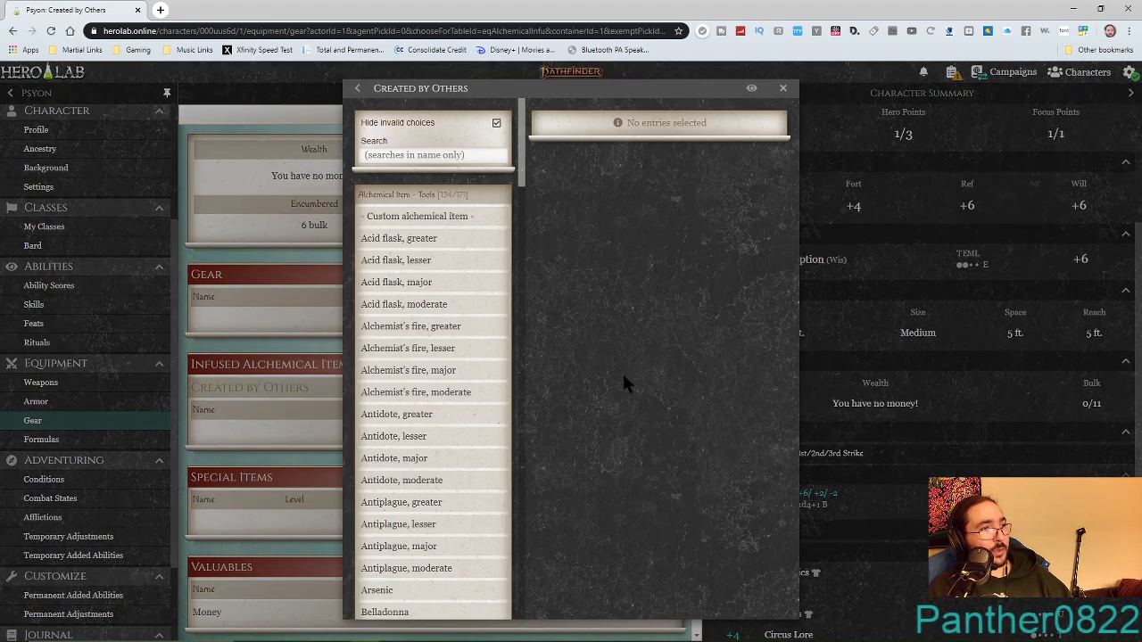
scroll(471, 365, down, 6)
scroll(475, 368, down, 20)
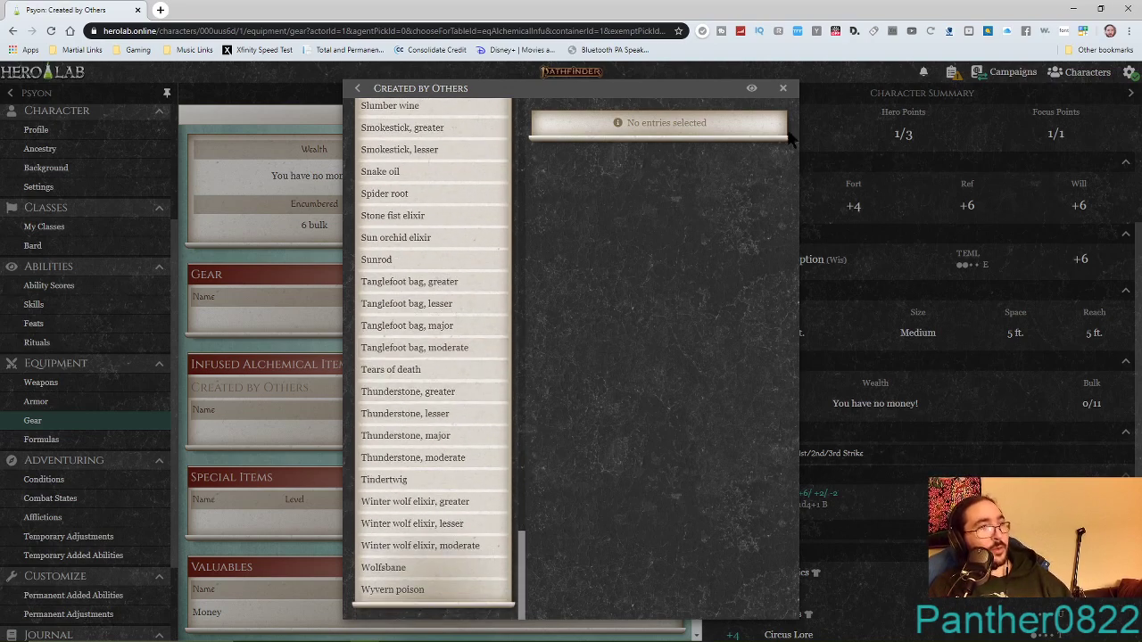
click(784, 89)
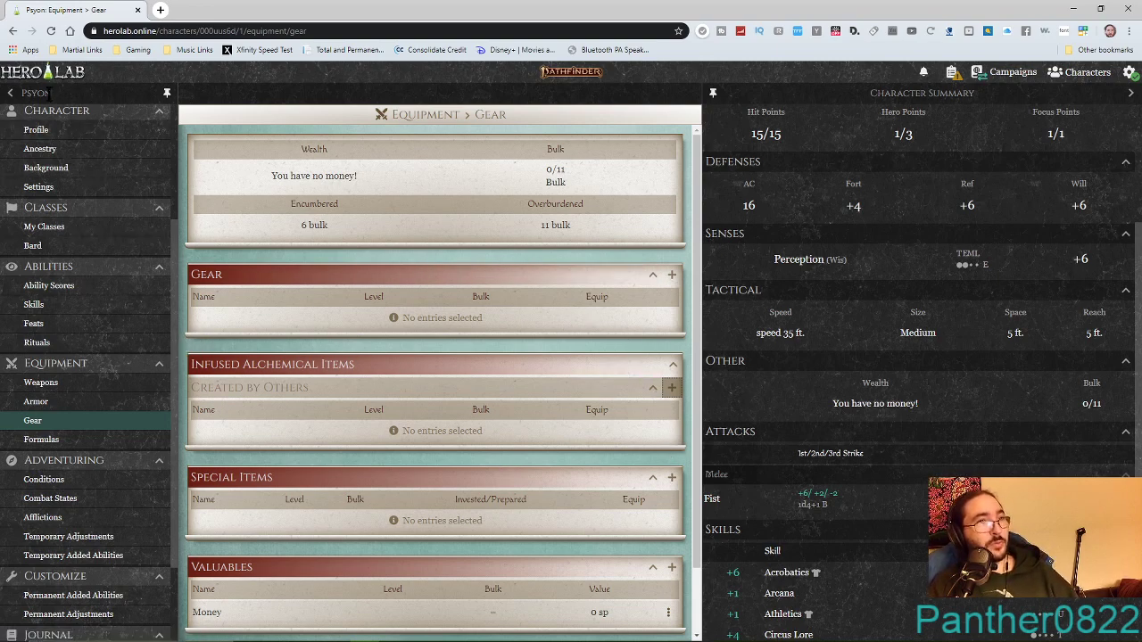
Reopen Psyon from the character list, and hide the character summary and the unpinned character navigation to show the full play sheet.
click(1082, 75)
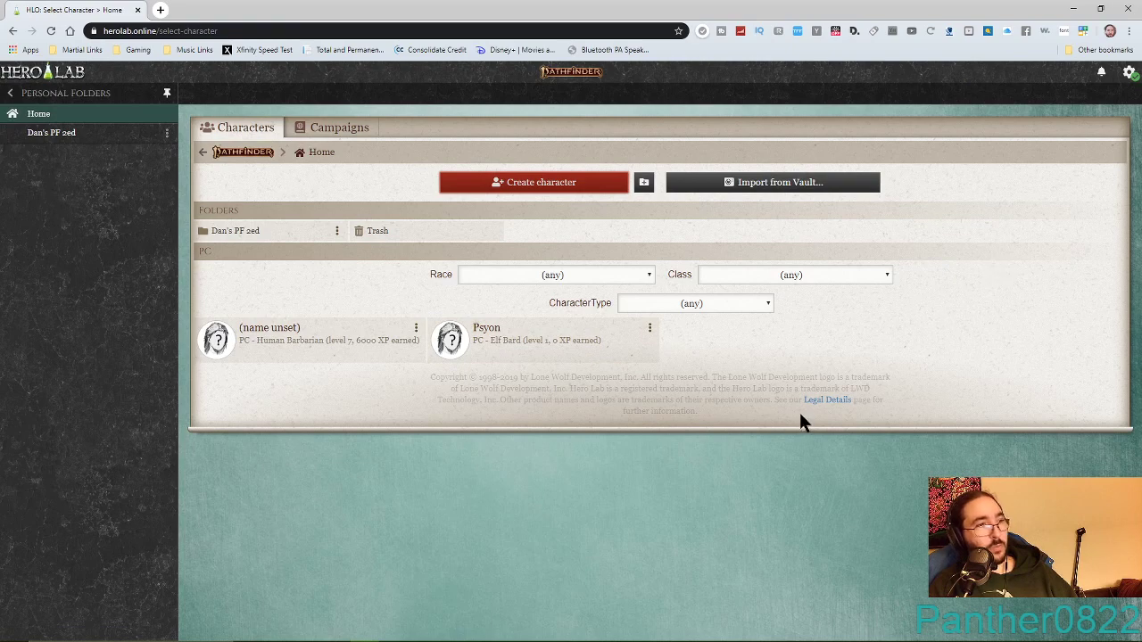
click(559, 355)
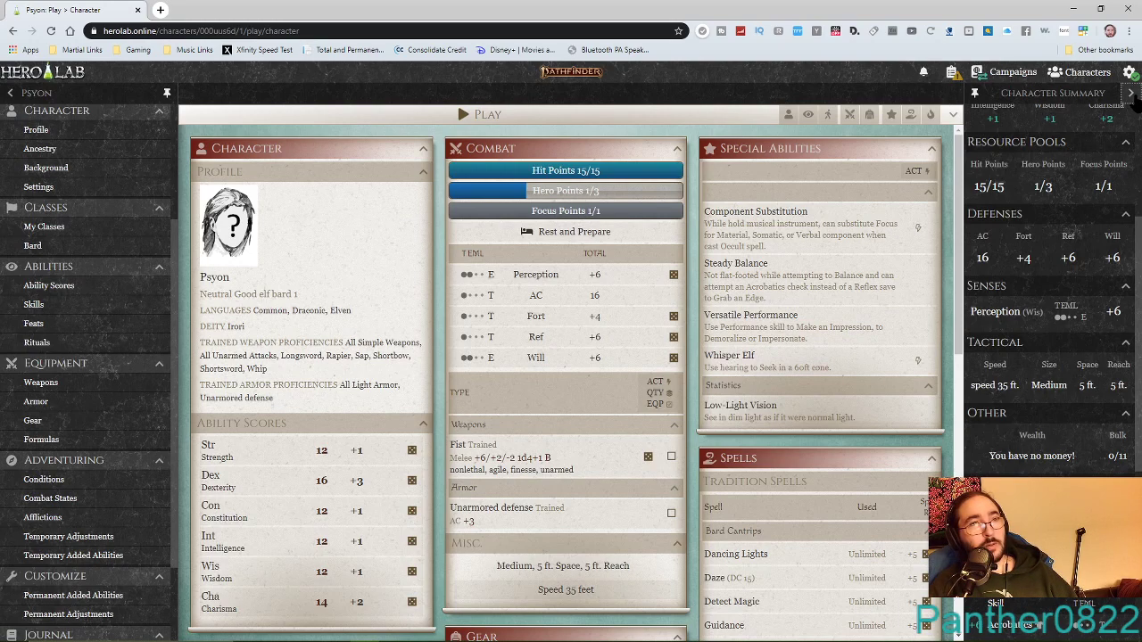
click(1131, 94)
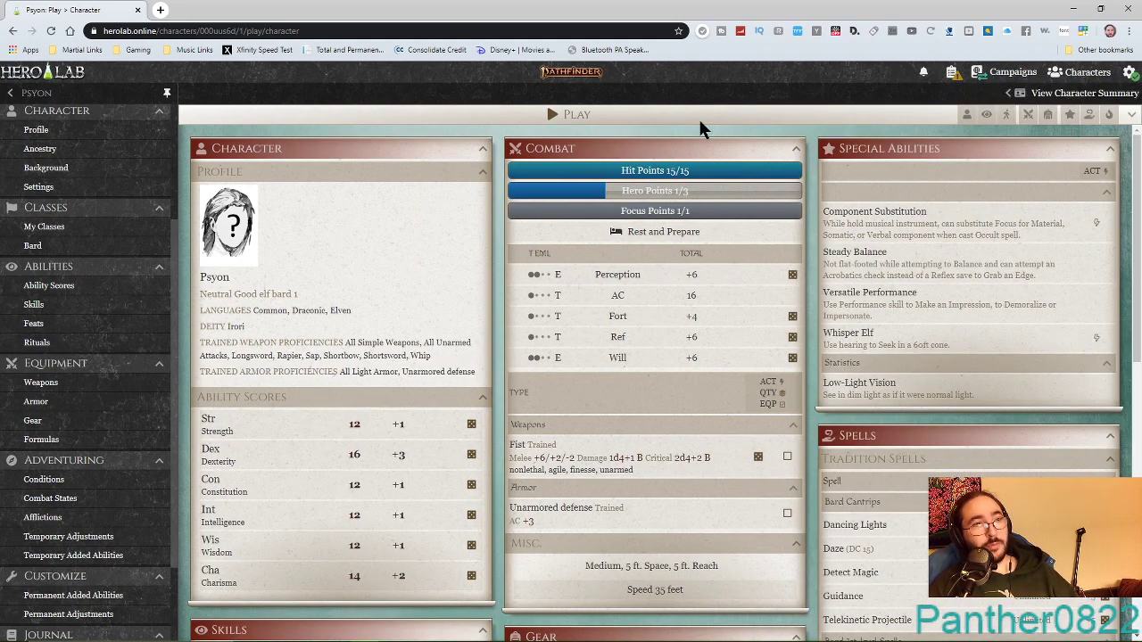
click(167, 93)
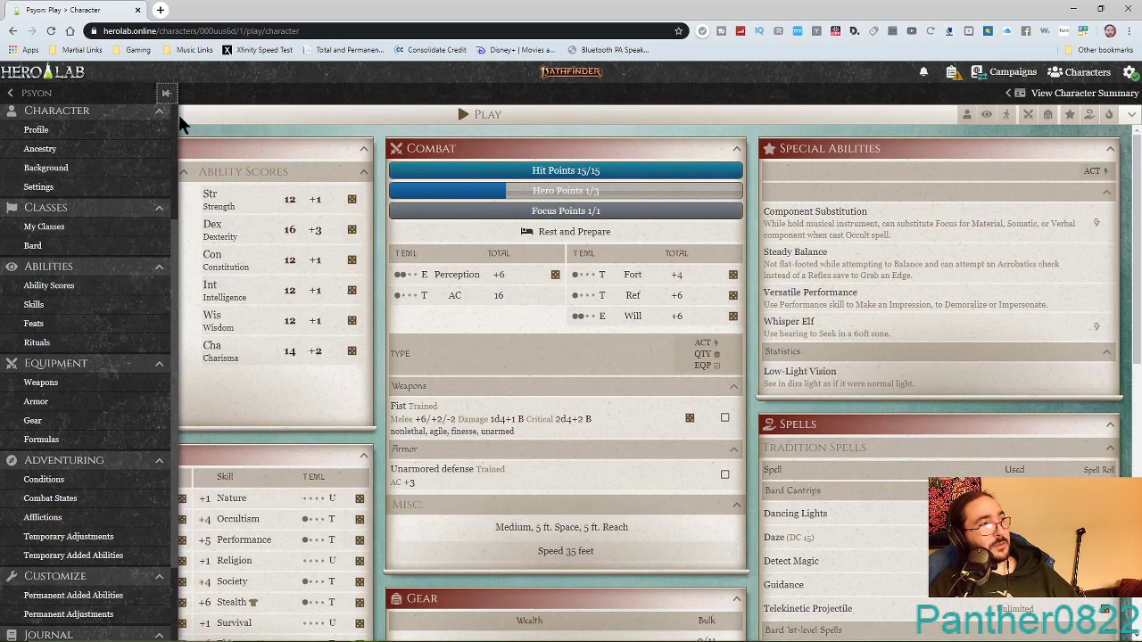
click(11, 94)
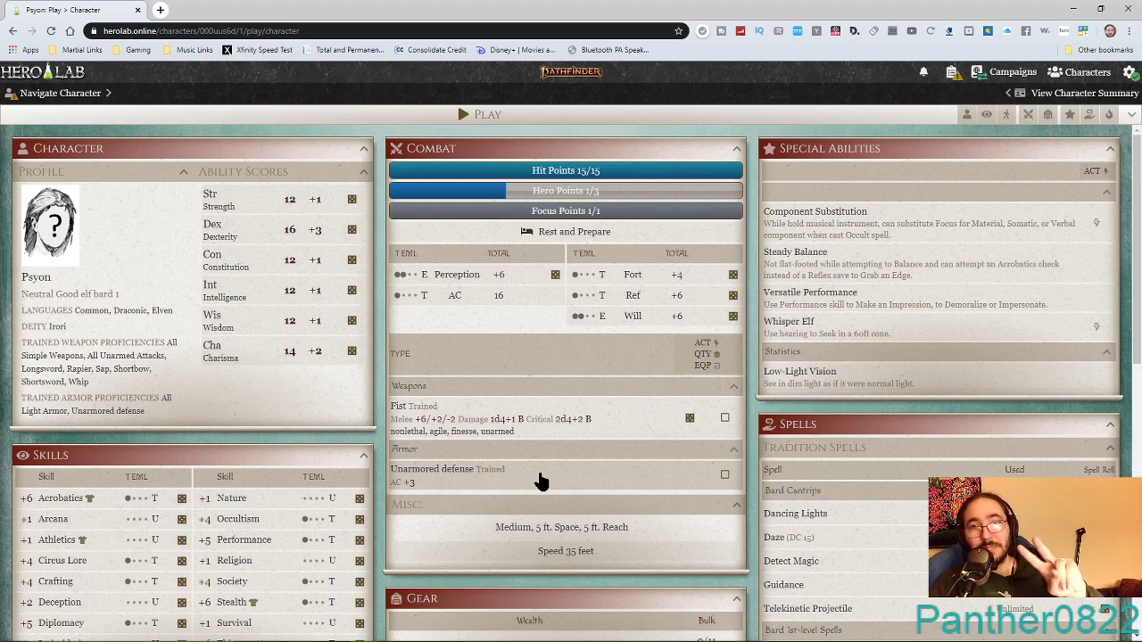
mouse_move(910, 638)
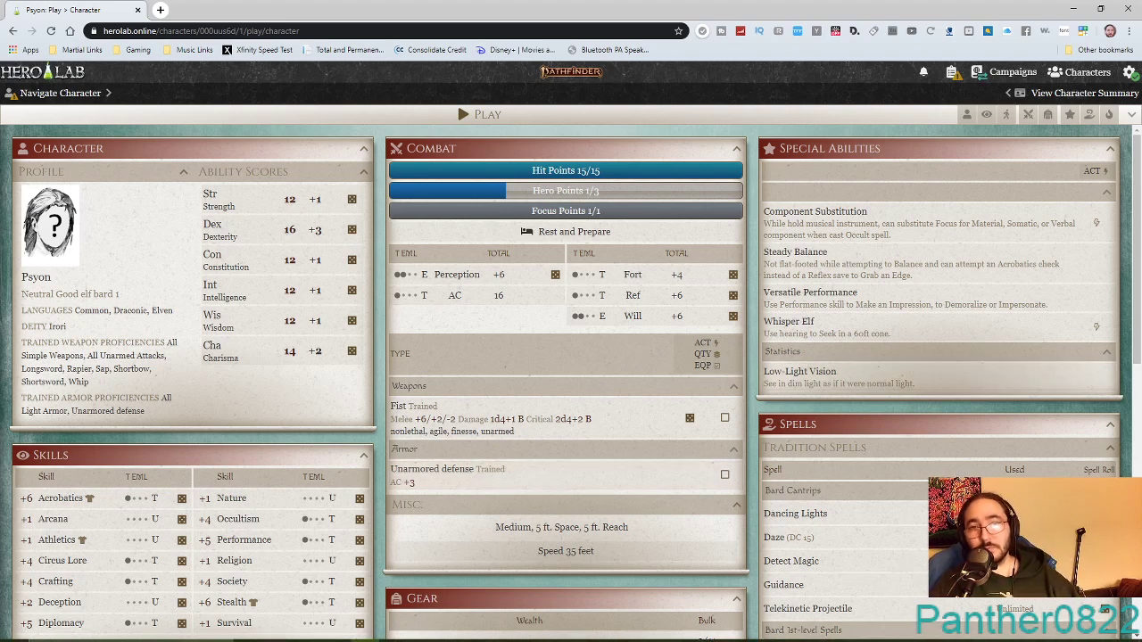